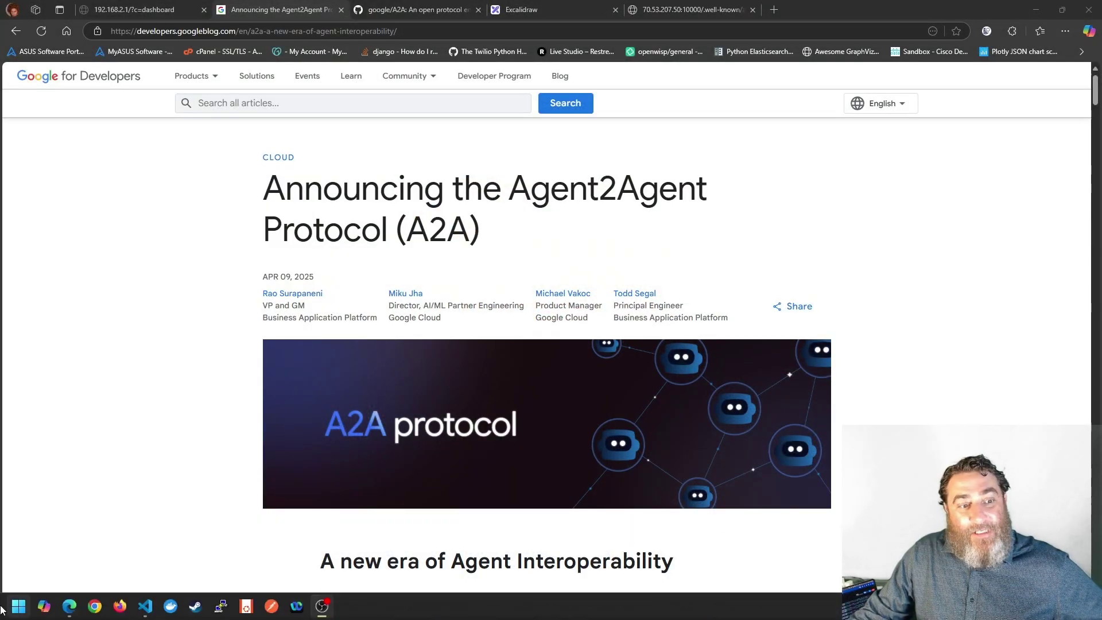
Highlight the post's date and its standards, security, long-running-task and modality principles, then close it
click(68, 607)
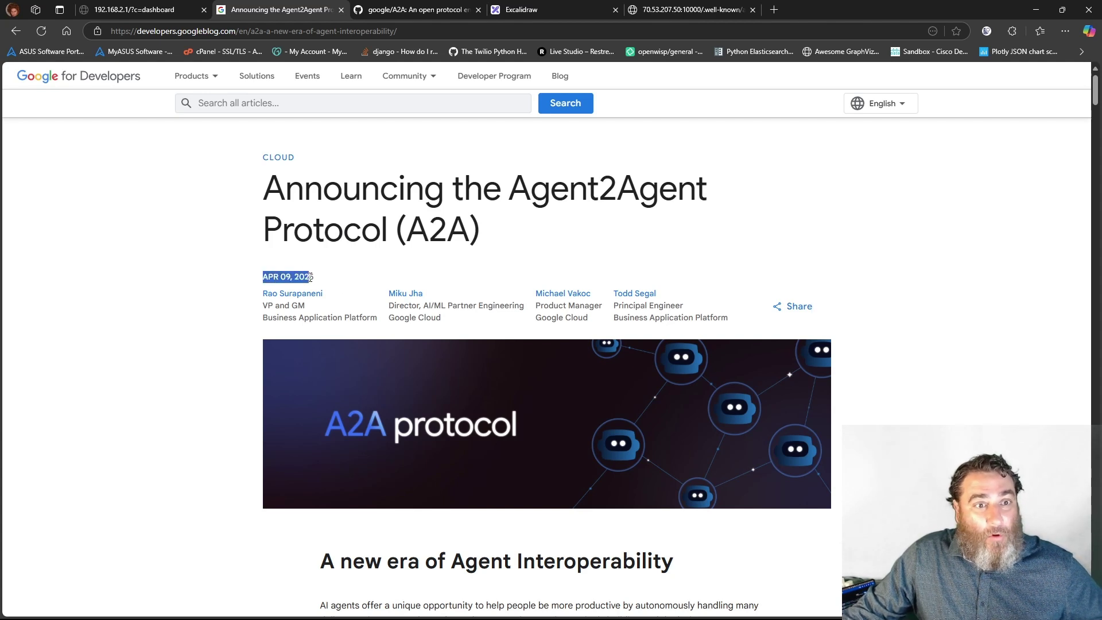
drag(315, 281, 321, 277)
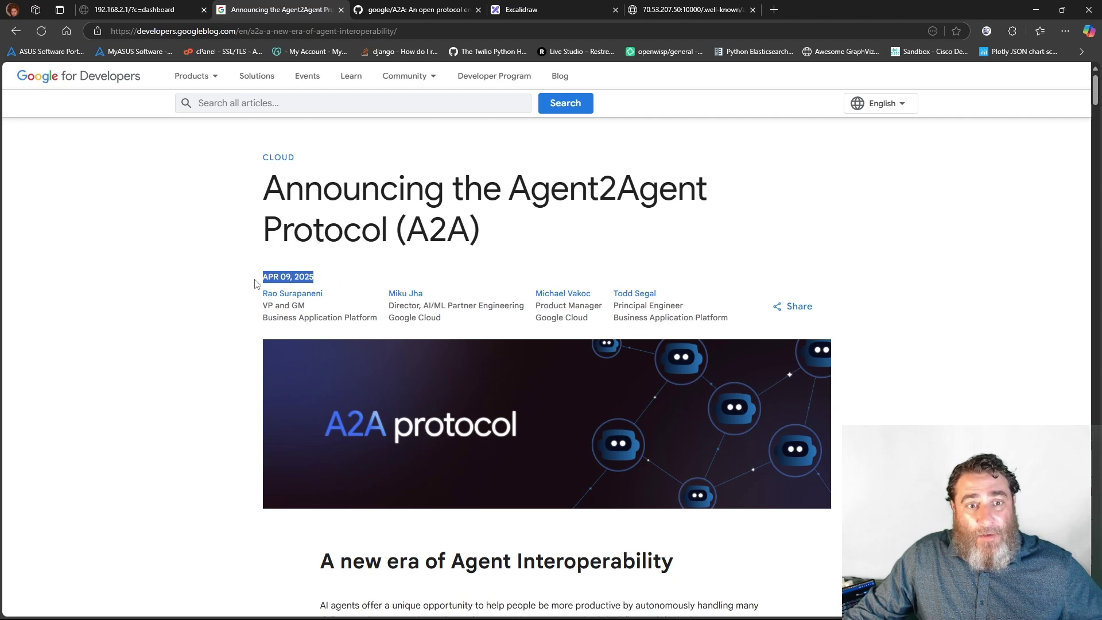
scroll(248, 284, down, 3)
scroll(308, 340, down, 1)
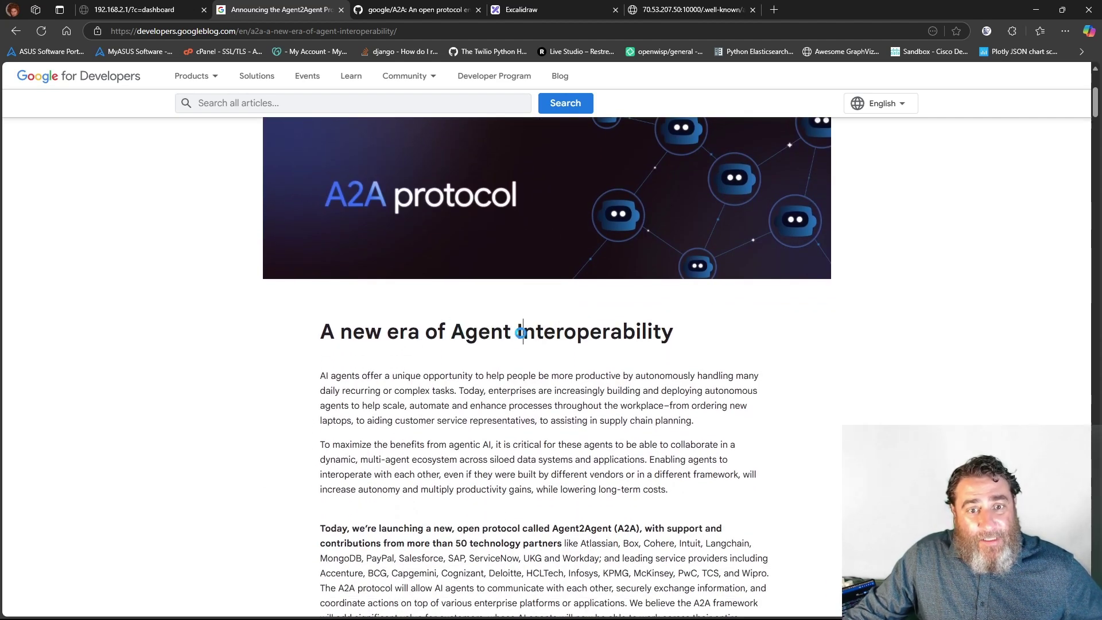
drag(519, 332, 662, 332)
scroll(663, 331, down, 2)
scroll(464, 308, down, 4)
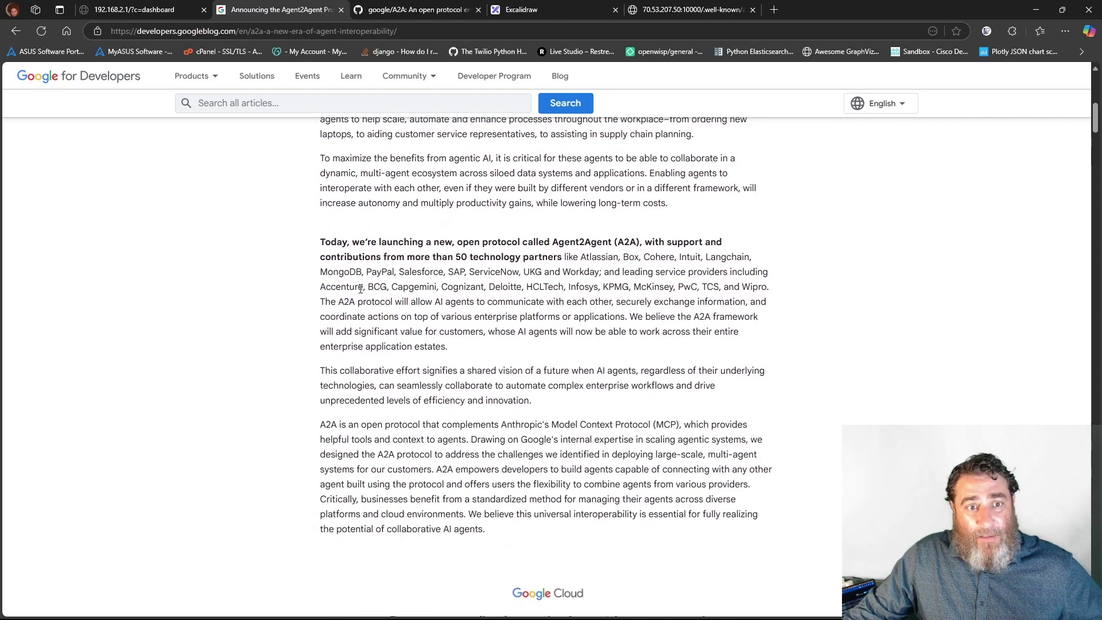
scroll(319, 276, down, 2)
scroll(310, 272, down, 3)
scroll(304, 272, down, 2)
scroll(304, 273, down, 2)
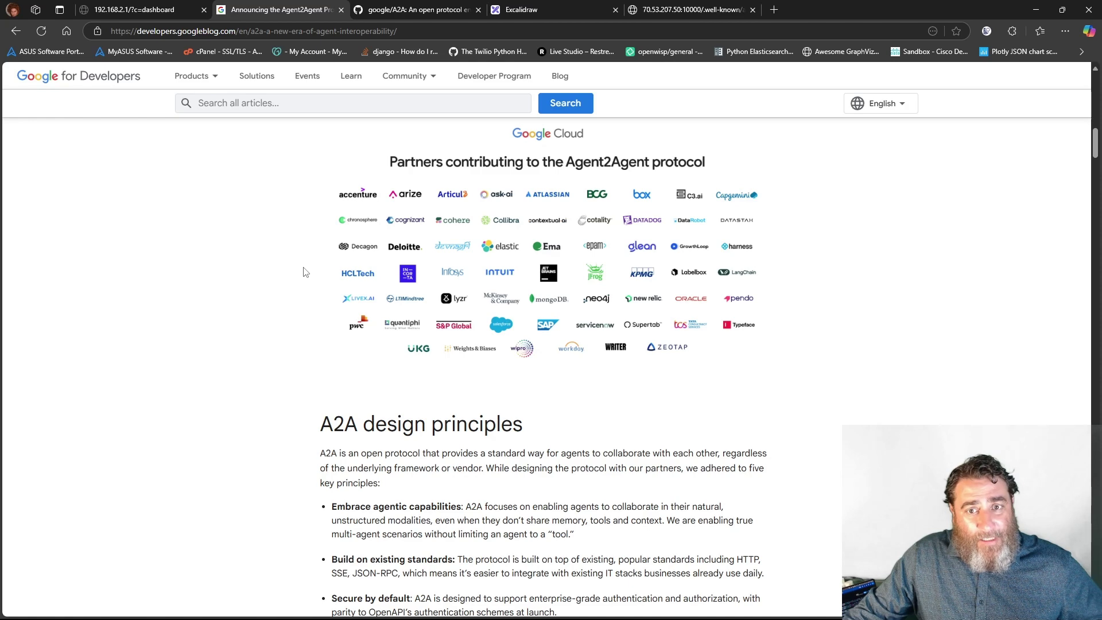
scroll(304, 272, down, 2)
scroll(304, 273, down, 2)
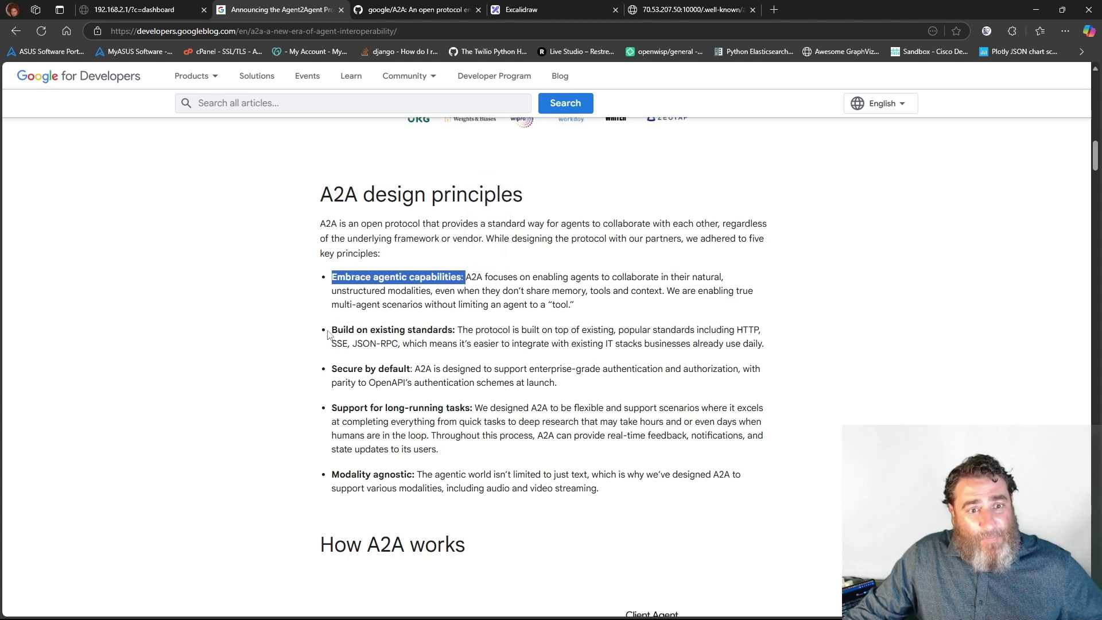
drag(331, 329, 456, 330)
drag(332, 368, 413, 369)
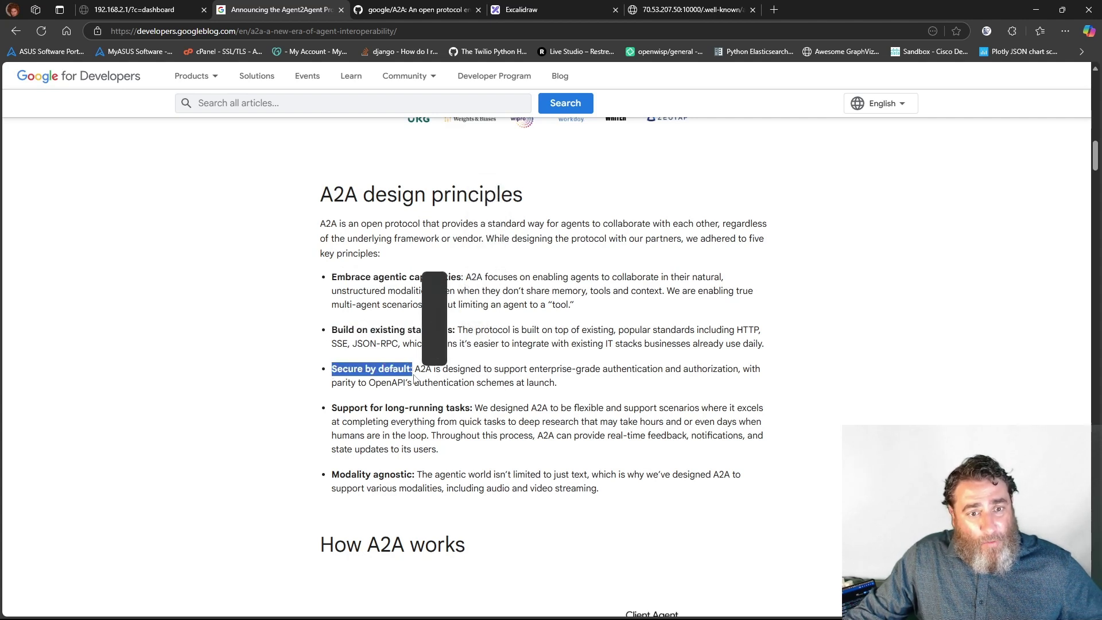
click(332, 408)
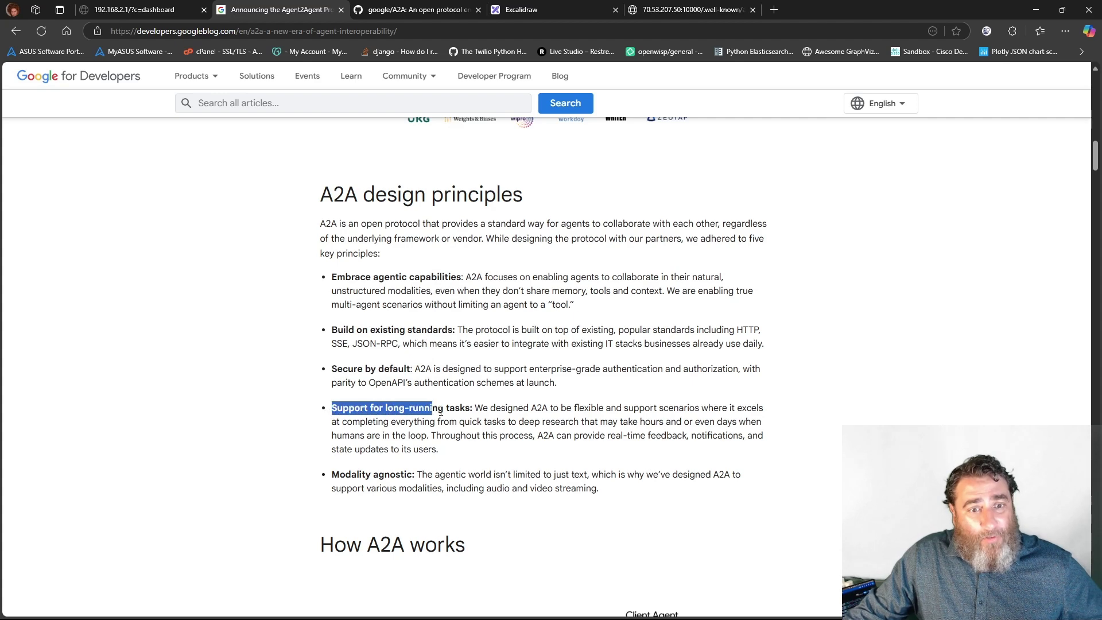
click(333, 475)
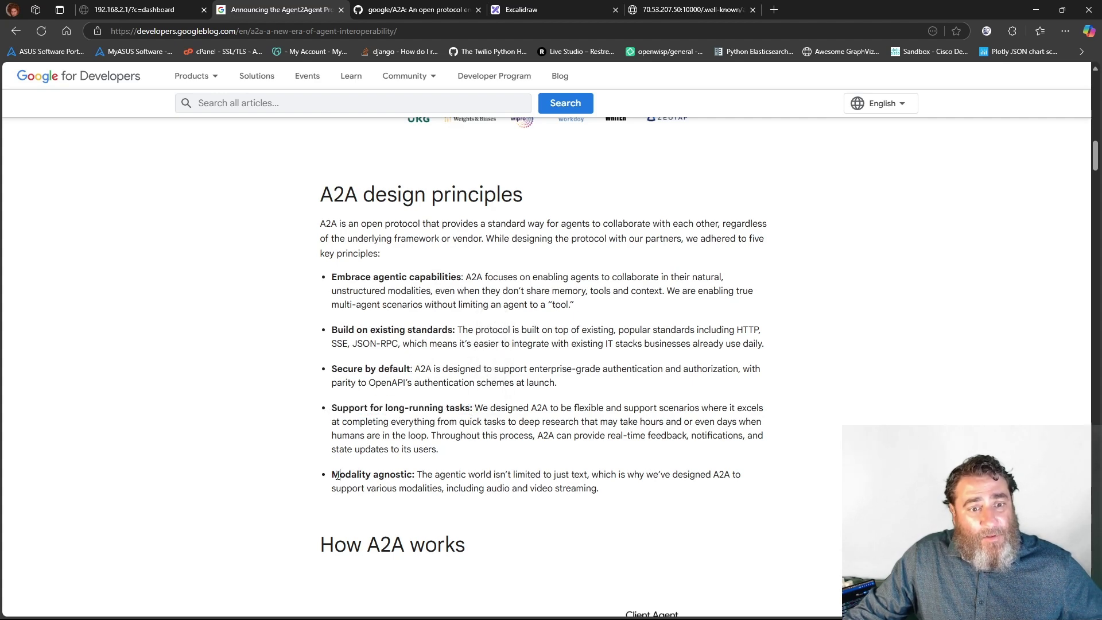
scroll(436, 430, down, 5)
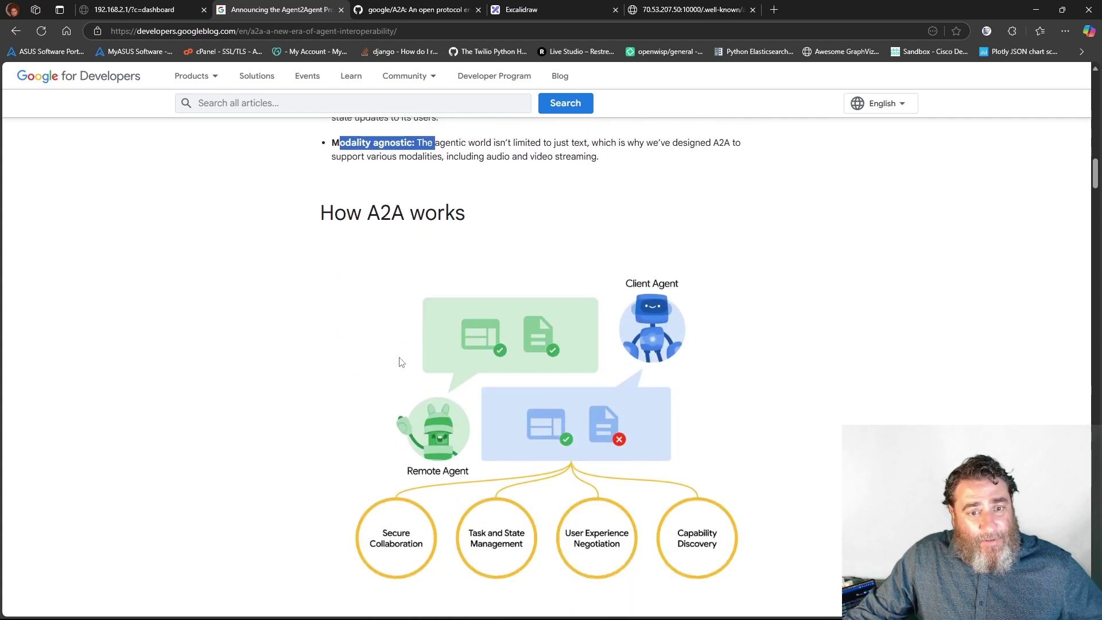
scroll(405, 361, down, 3)
scroll(383, 351, down, 3)
scroll(362, 327, down, 2)
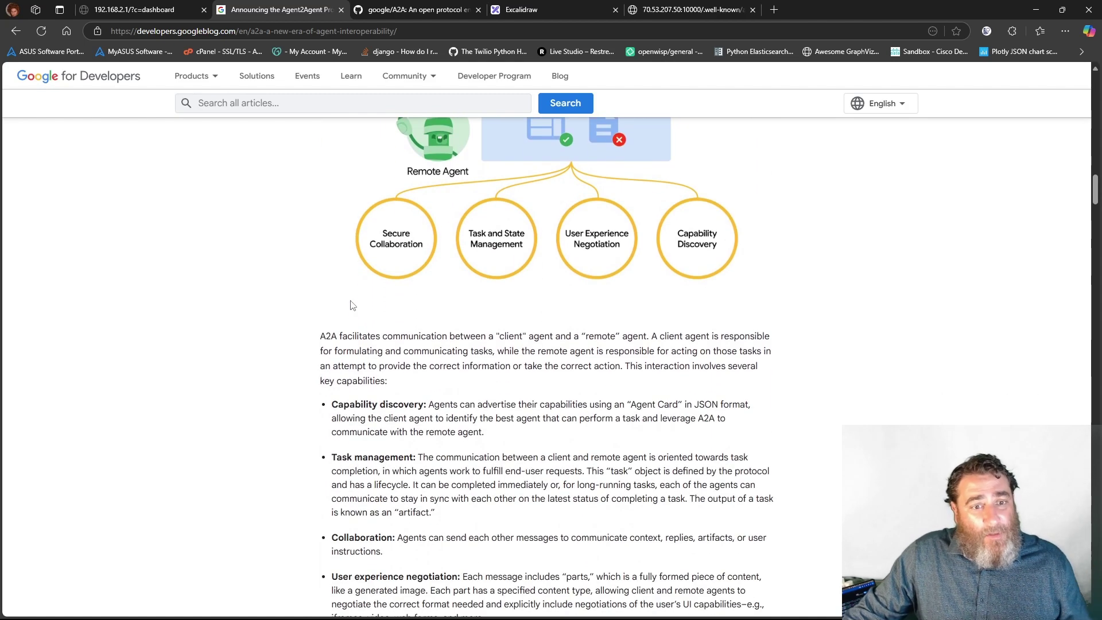
scroll(344, 310, down, 2)
scroll(314, 305, down, 2)
scroll(313, 306, down, 5)
scroll(306, 305, down, 4)
scroll(301, 304, down, 4)
scroll(295, 303, down, 4)
scroll(294, 302, down, 5)
scroll(288, 297, down, 4)
scroll(280, 293, down, 4)
scroll(272, 287, down, 4)
scroll(272, 287, down, 4)
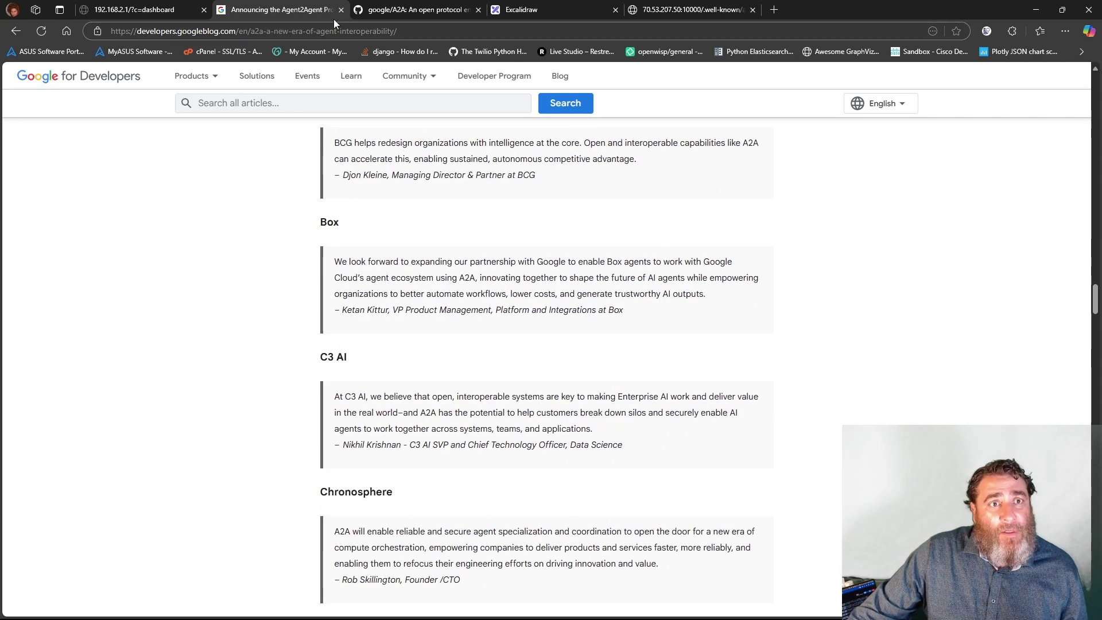
click(397, 9)
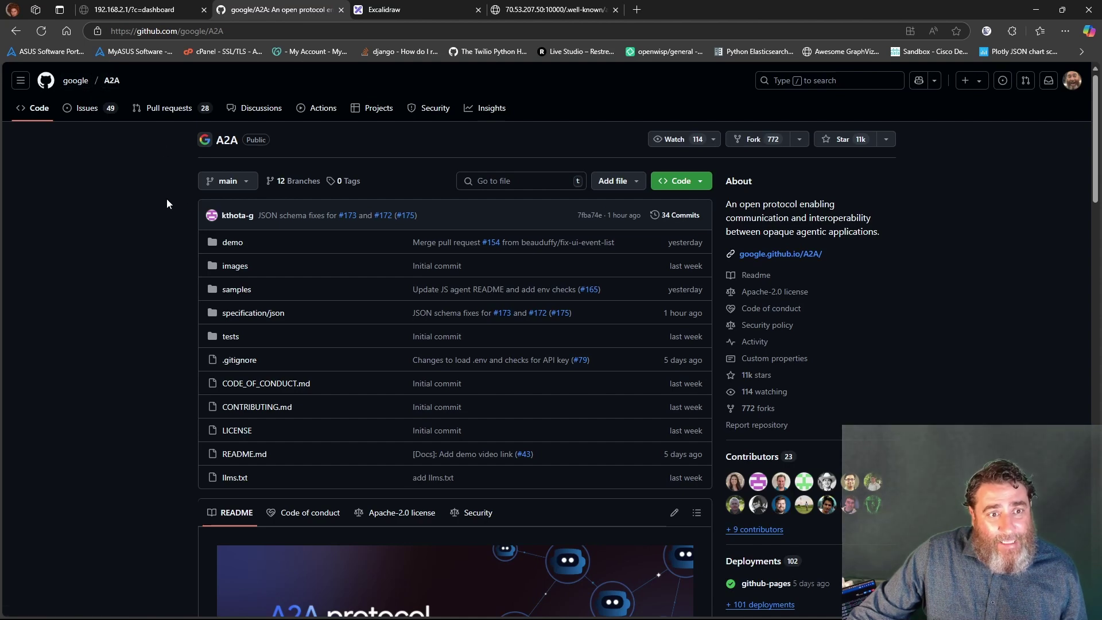
scroll(182, 209, down, 3)
scroll(182, 209, down, 2)
scroll(181, 209, down, 5)
scroll(188, 206, down, 4)
scroll(189, 206, down, 3)
scroll(188, 205, down, 3)
scroll(188, 205, down, 4)
scroll(188, 206, down, 3)
scroll(188, 206, down, 3)
scroll(188, 206, down, 3)
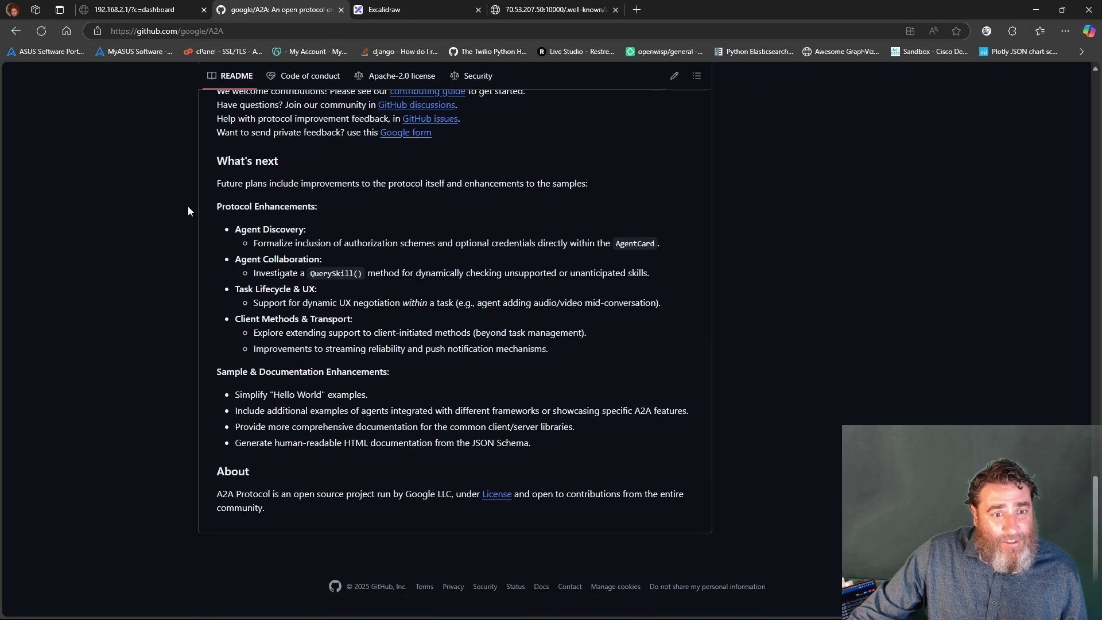
scroll(188, 205, up, 5)
scroll(187, 206, up, 5)
scroll(188, 206, up, 5)
scroll(188, 206, up, 4)
scroll(188, 205, up, 2)
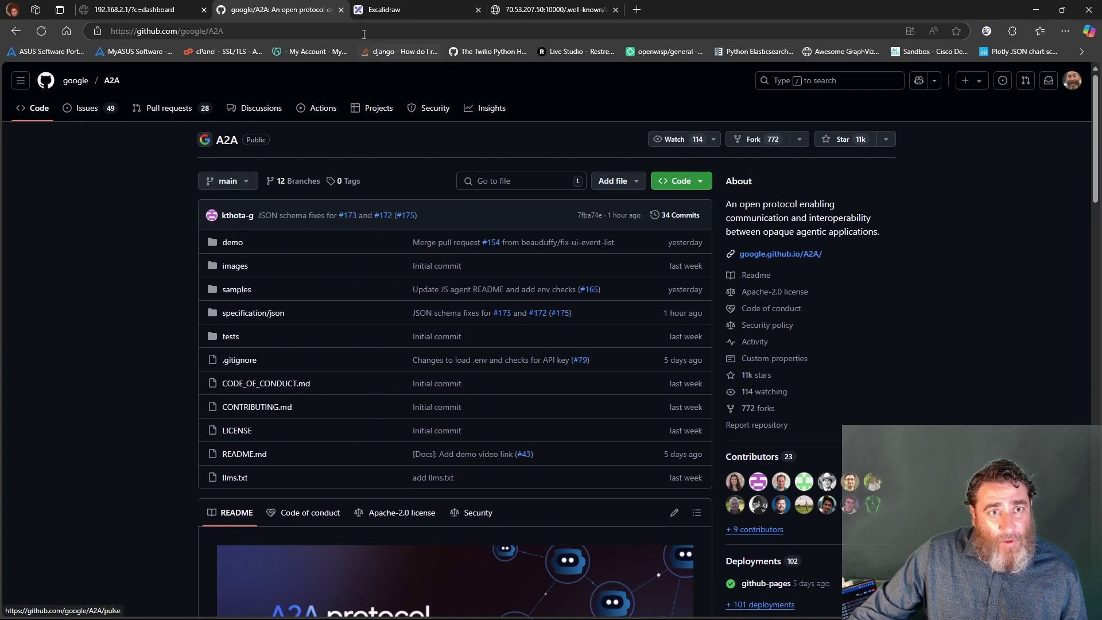
Close the GitHub tab and draw an orange-outlined box left of the Start circle
click(341, 9)
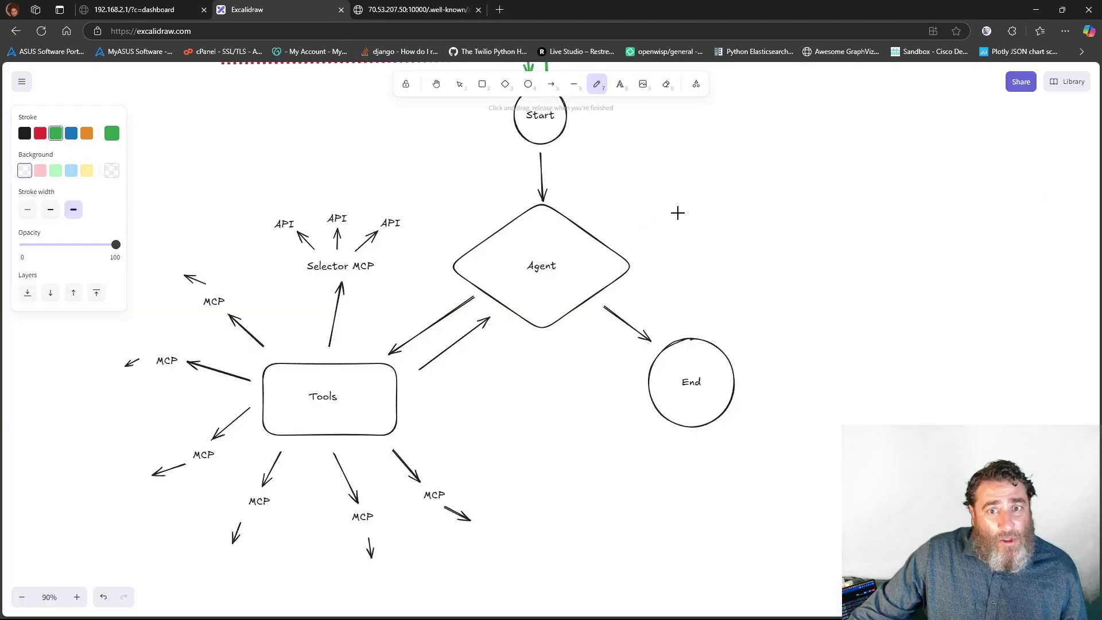
click(435, 84)
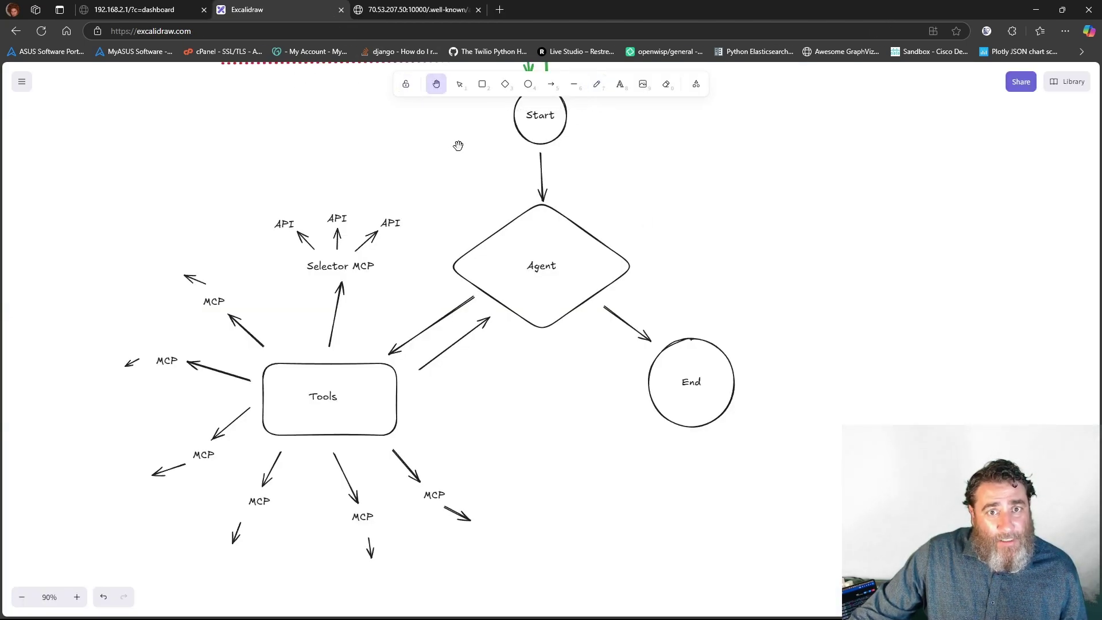
drag(447, 138, 545, 135)
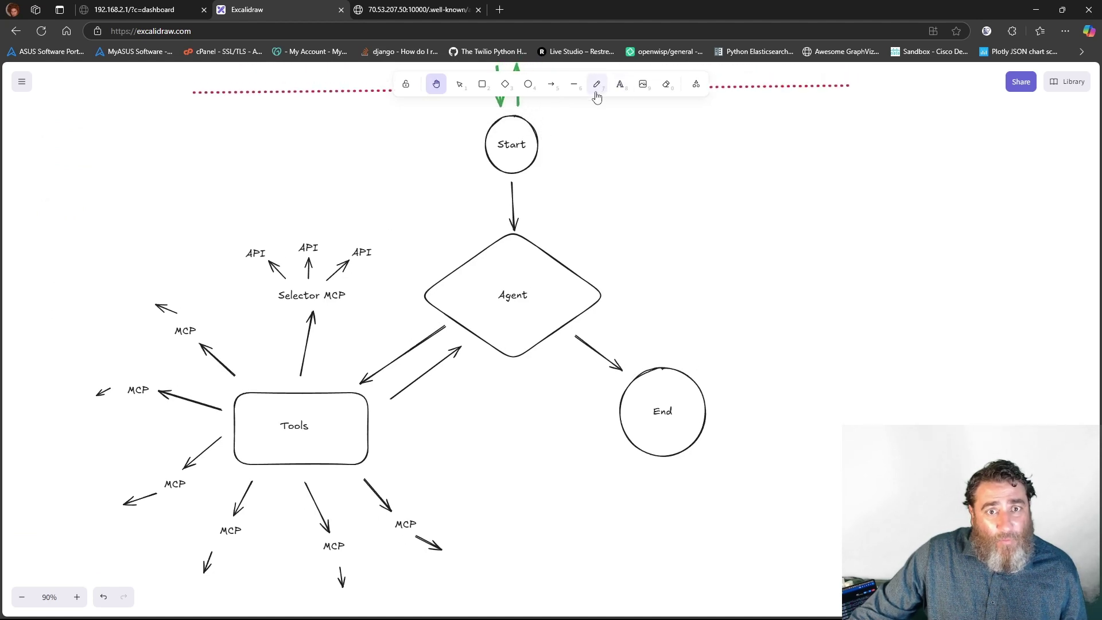
click(552, 85)
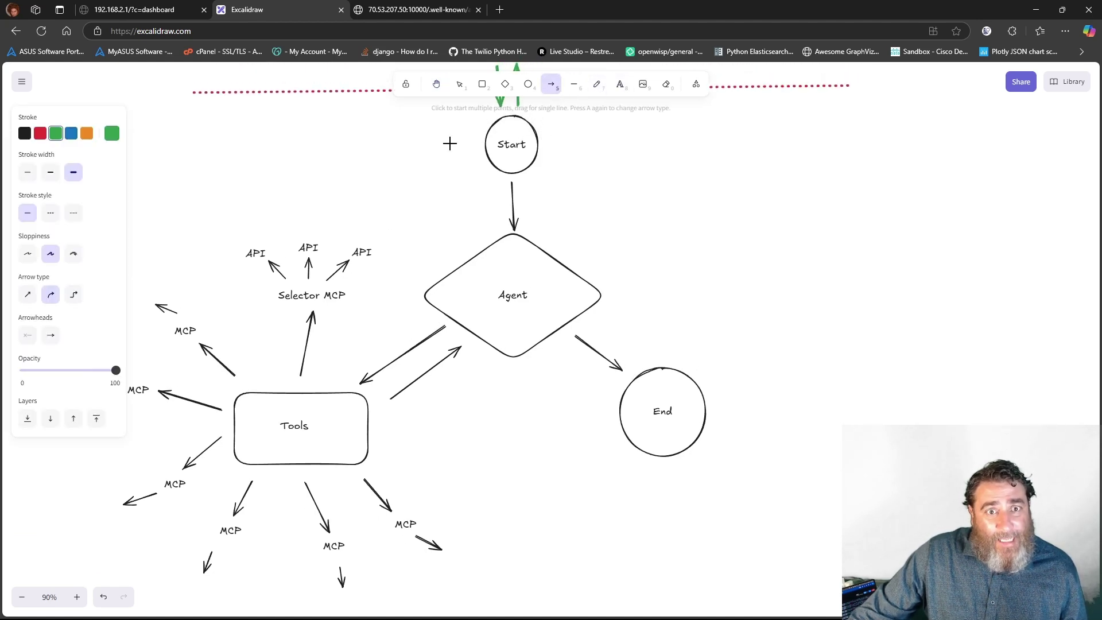
click(483, 85)
drag(373, 166, 405, 174)
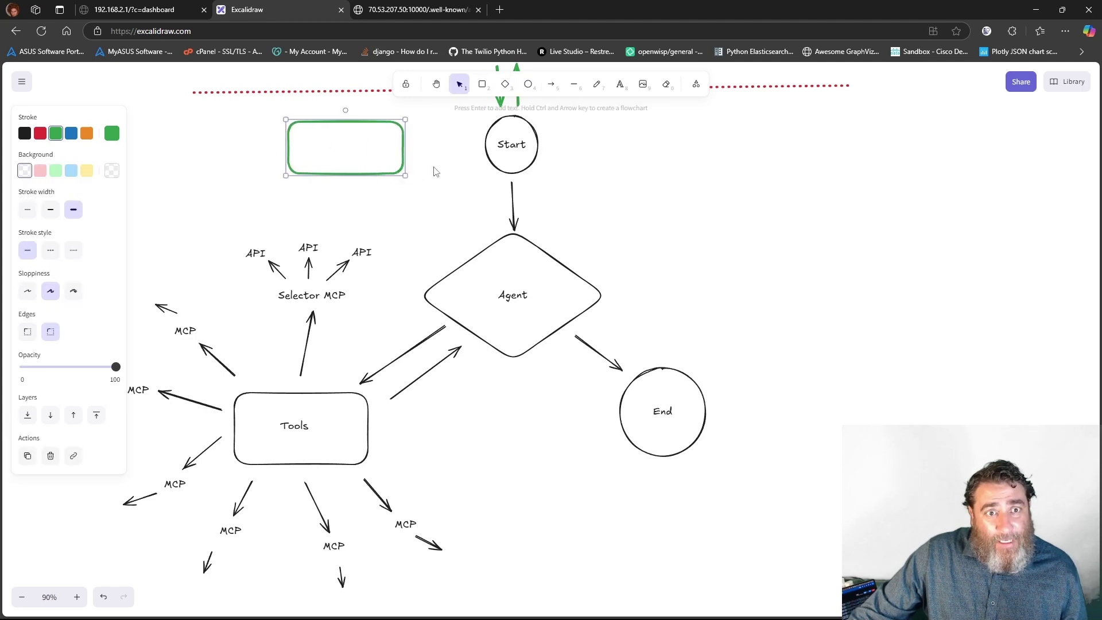
click(86, 133)
Label the orange box 'streamlit' and draw an arrow from it to Start
click(618, 84)
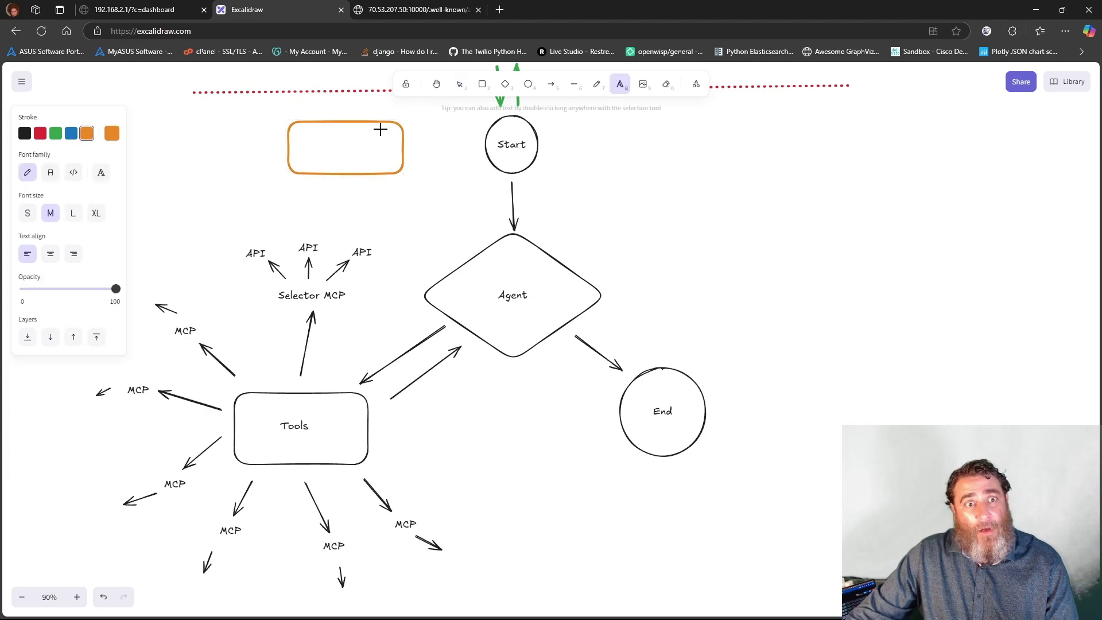
double_click(323, 147)
text(Streamlit)
key(Escape)
click(550, 85)
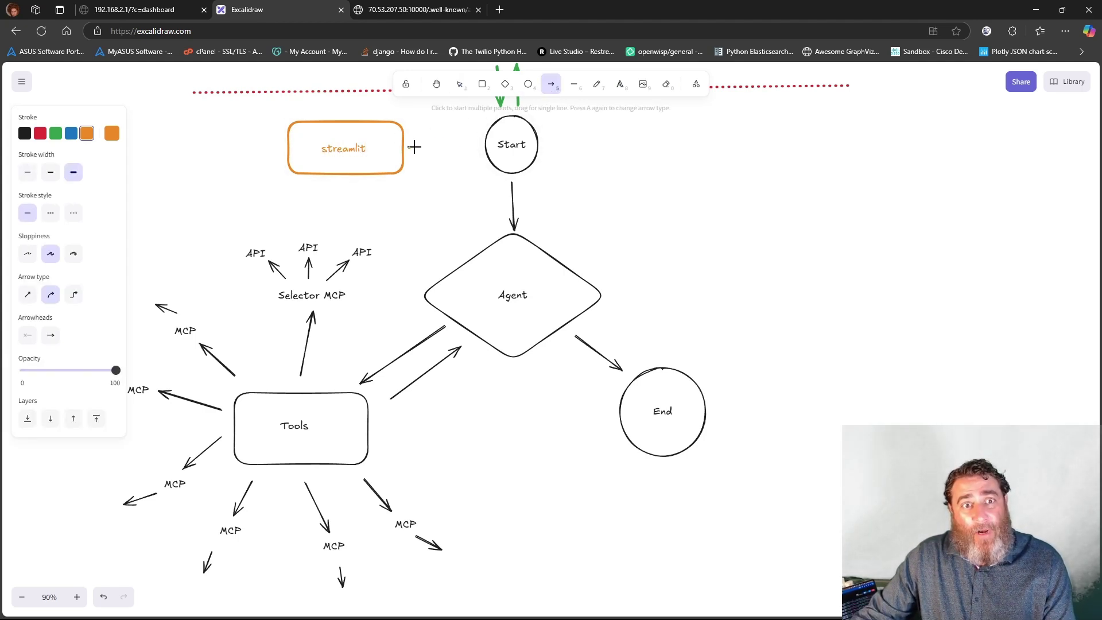
drag(410, 149, 481, 146)
key(Escape)
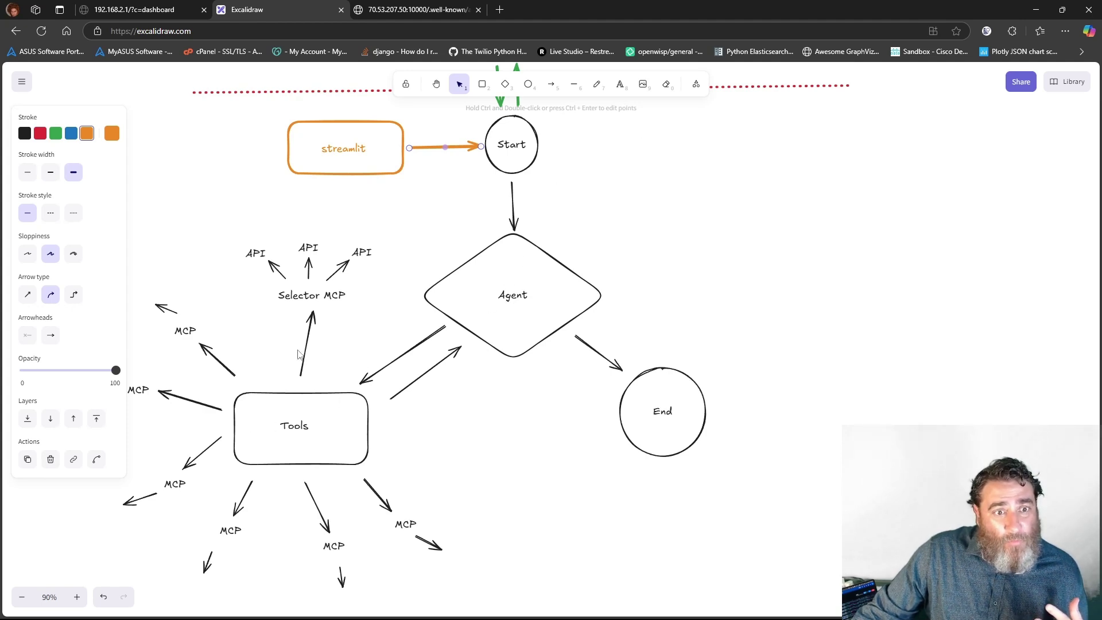
Scribble under Selector MCP, switch strokes to thin blue, then delete the orange scribble
click(596, 83)
drag(277, 308, 340, 308)
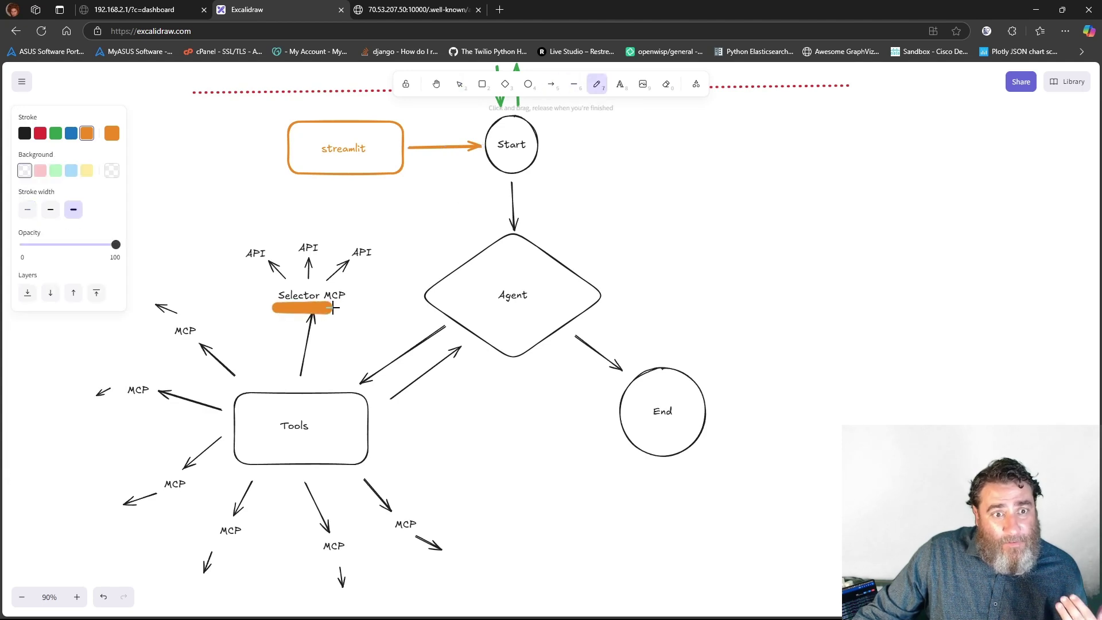
click(30, 211)
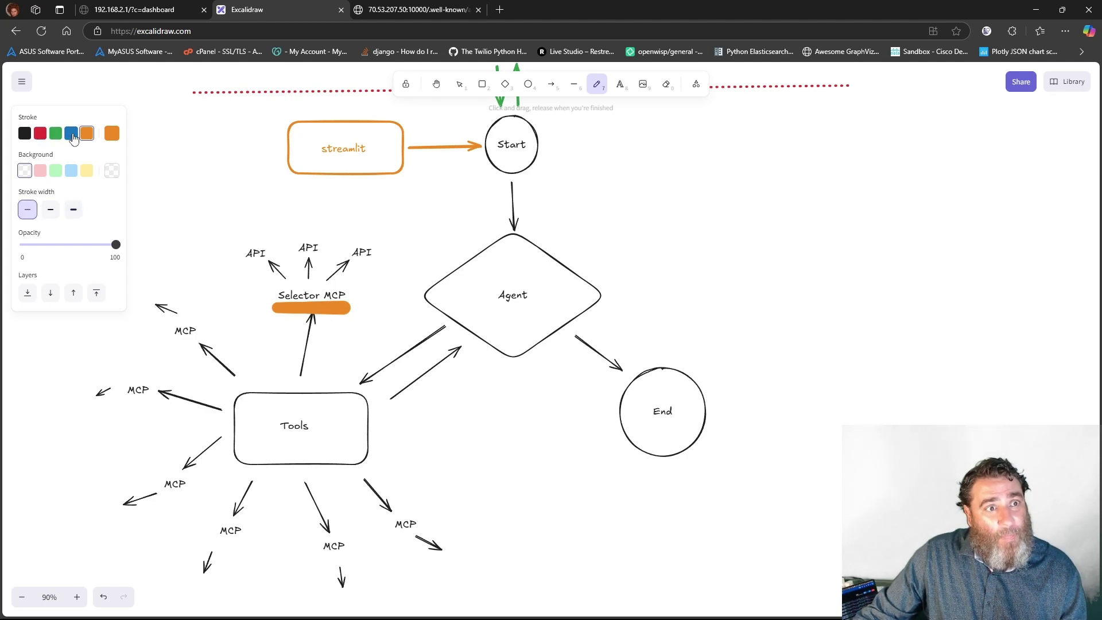
click(71, 133)
key(Escape)
click(324, 308)
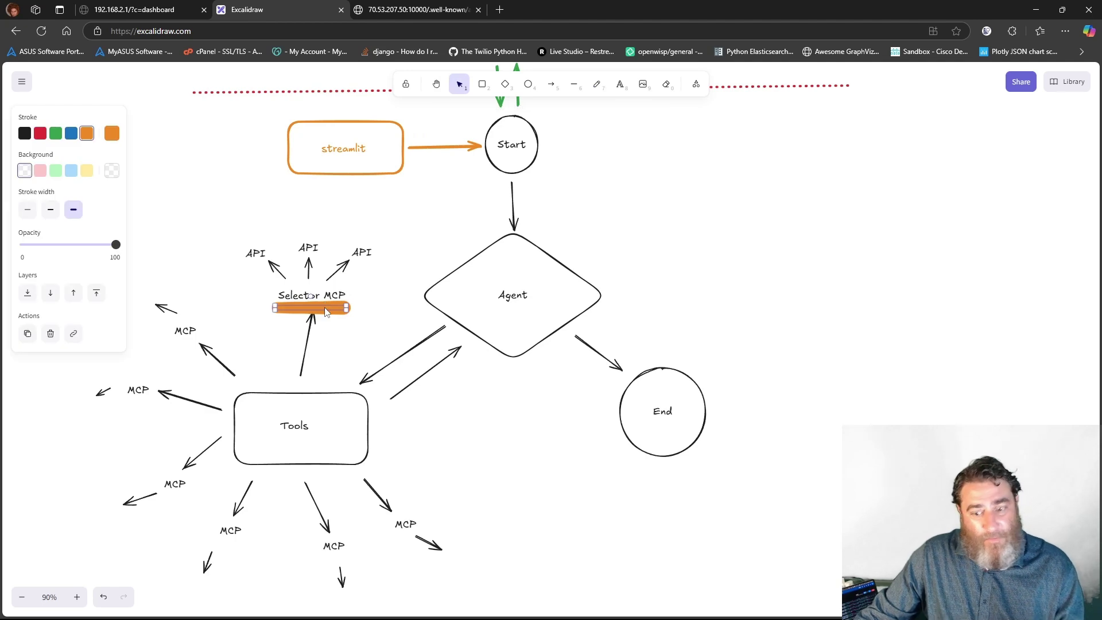
key(Delete)
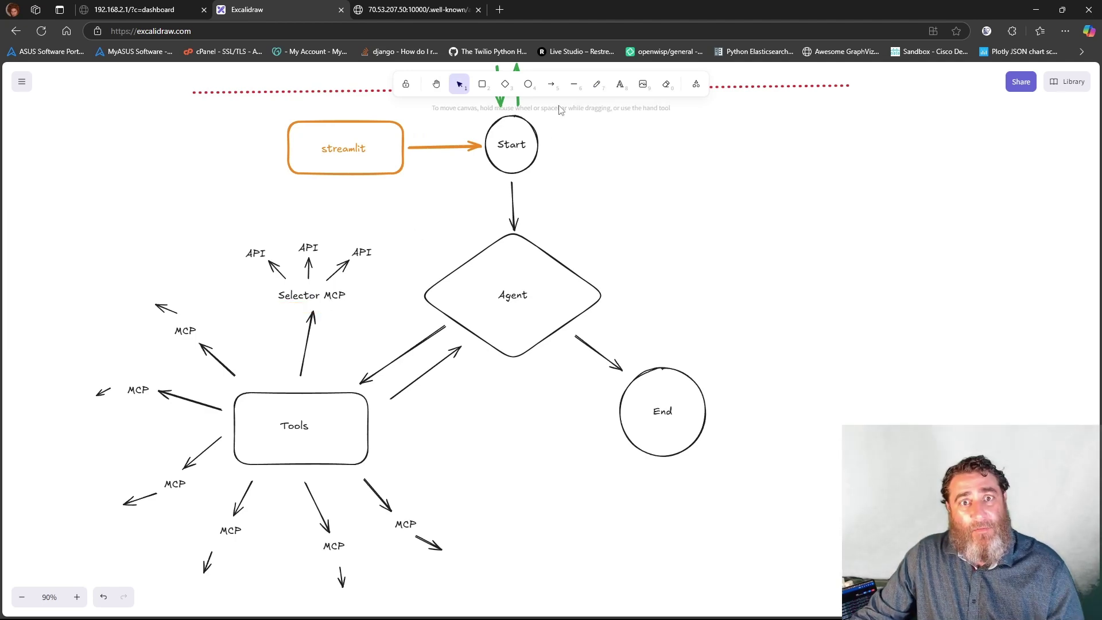
Underline Selector MCP with a straight thin blue line and pan up to the A2A diamond
click(573, 84)
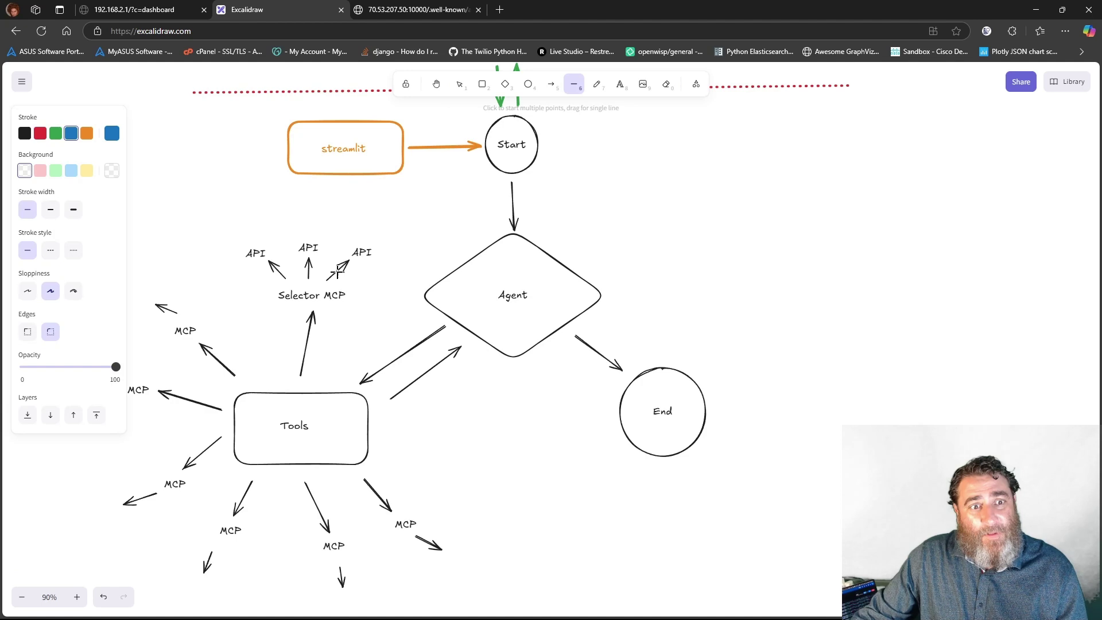
drag(282, 305, 343, 305)
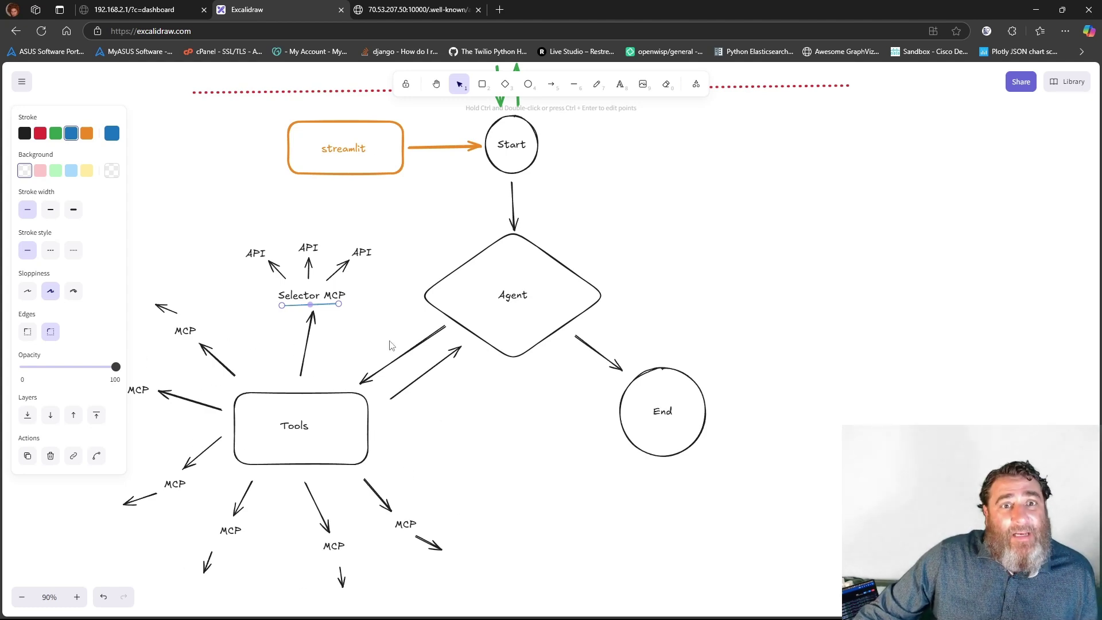
click(603, 189)
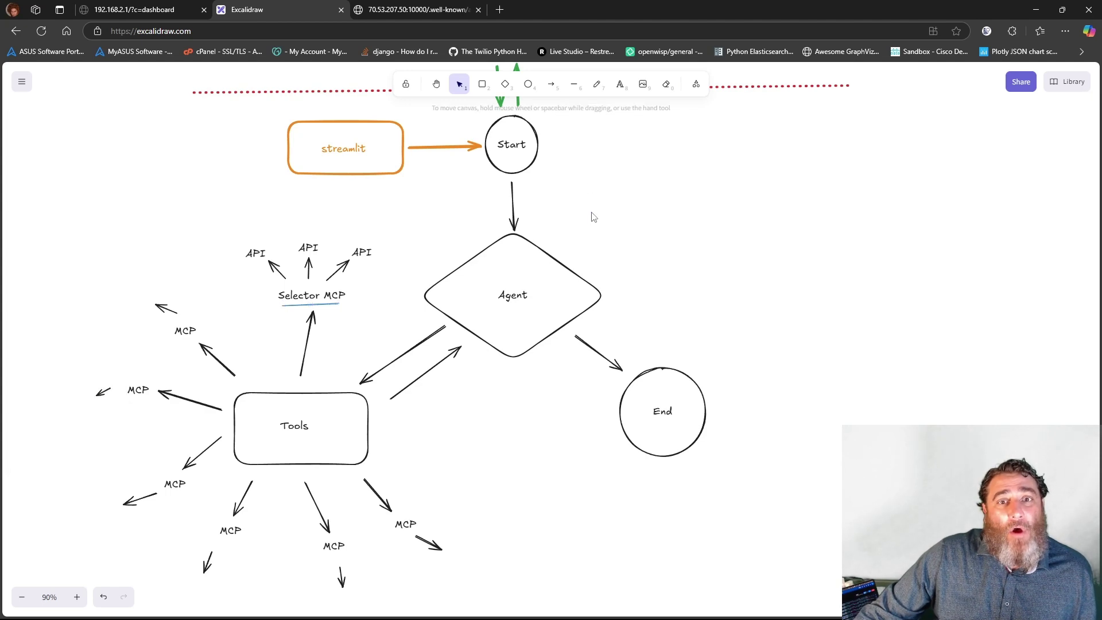
click(436, 85)
drag(564, 155, 520, 251)
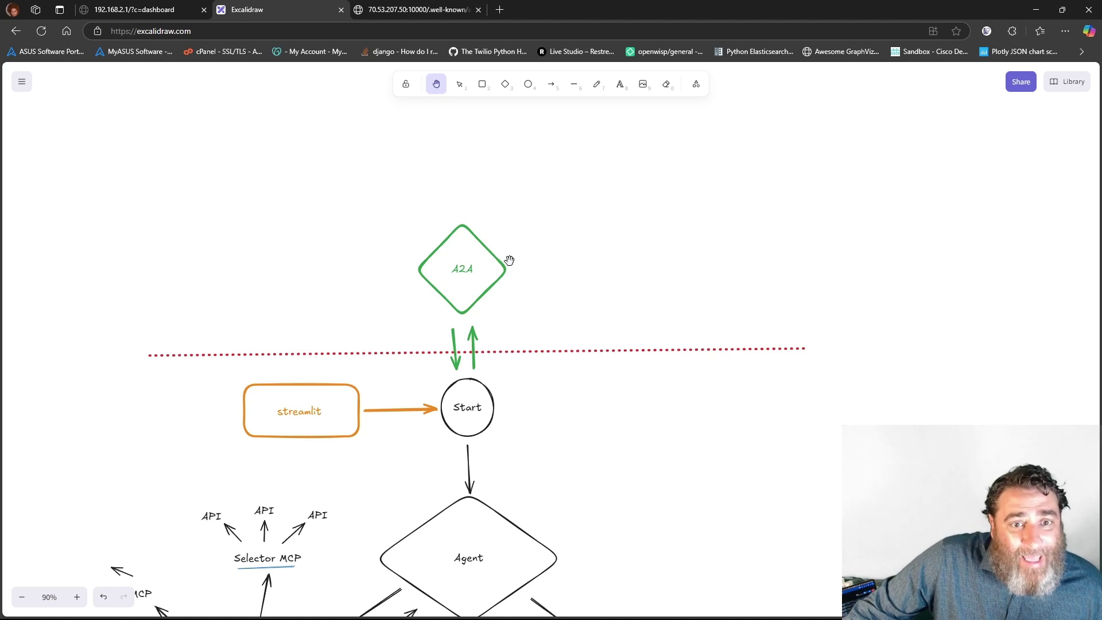
Add a ':10000' text label beside the green A2A diamond
click(619, 84)
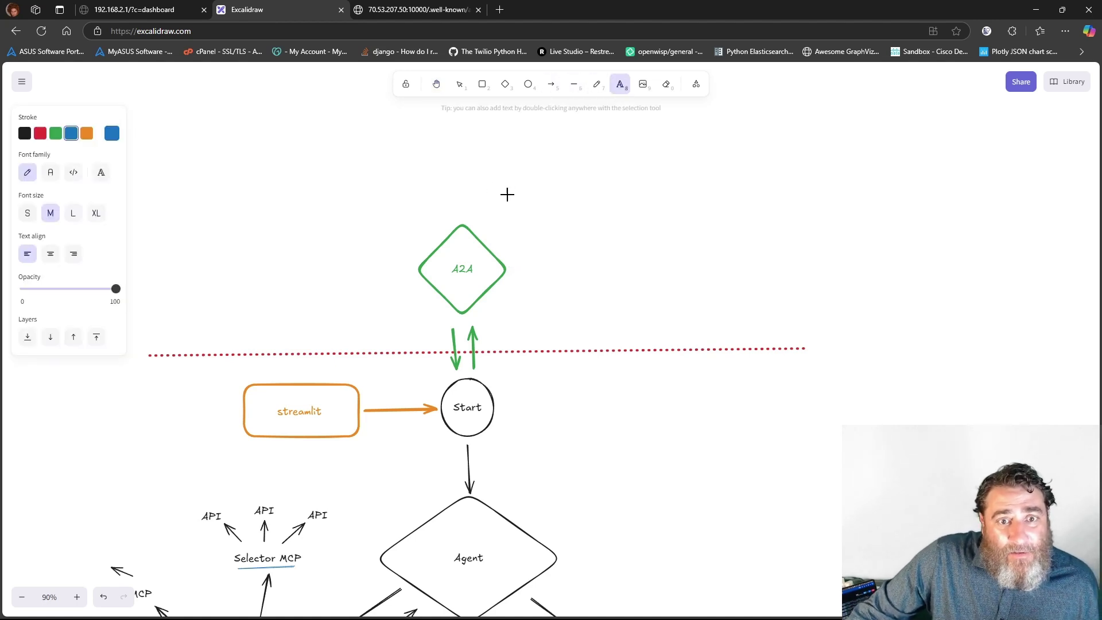
click(493, 231)
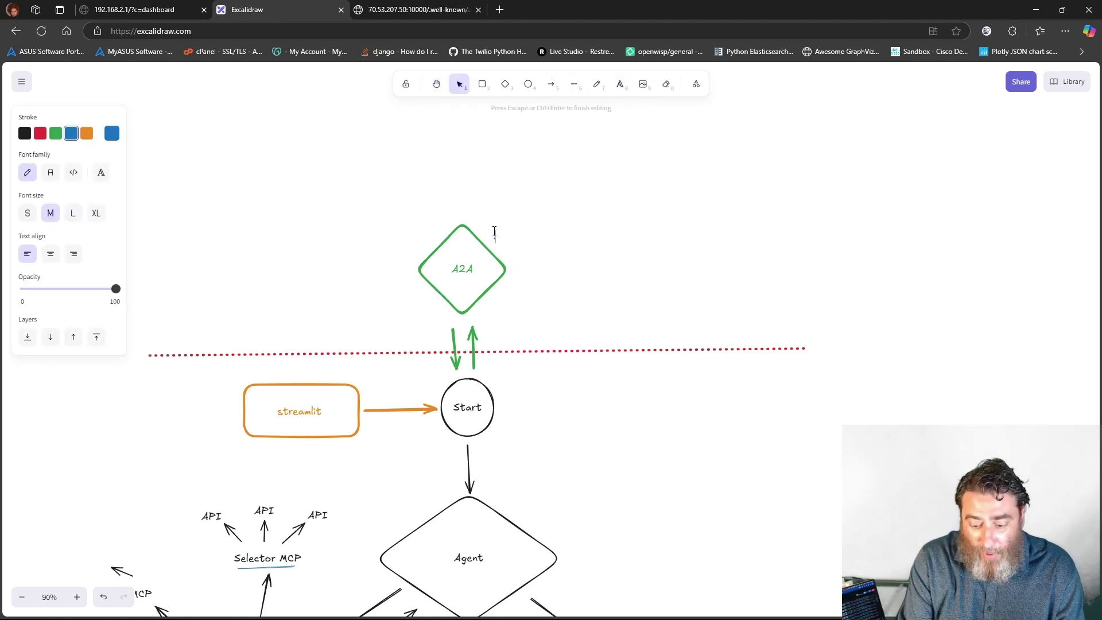
text(ho000)
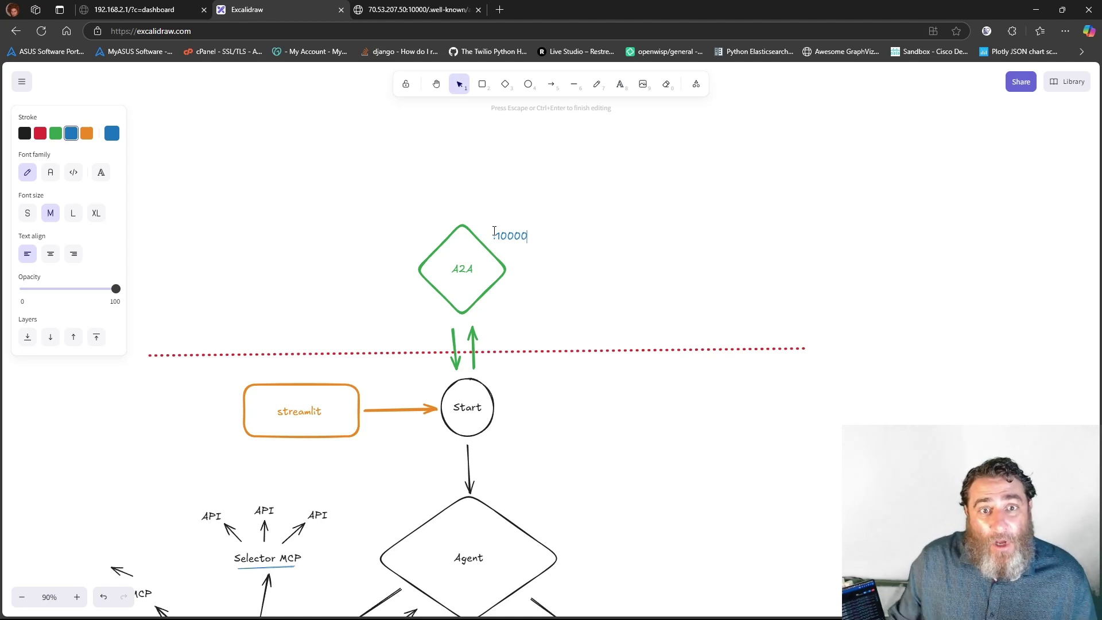
click(585, 256)
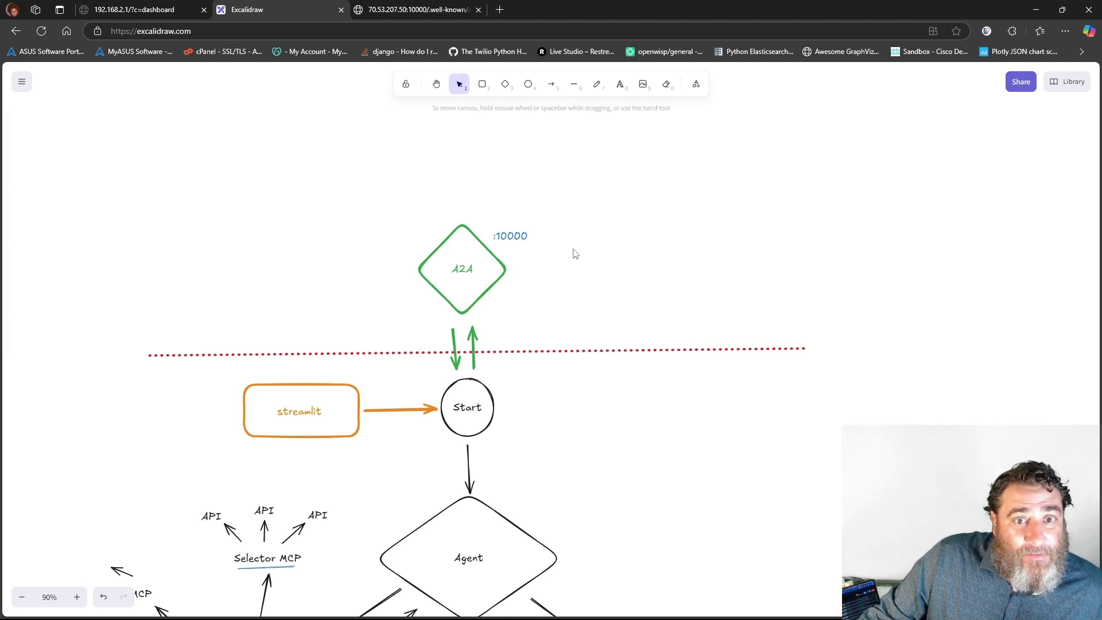
Reload the agent.json card tab so its url shows 70.53.207.50:10000
click(404, 9)
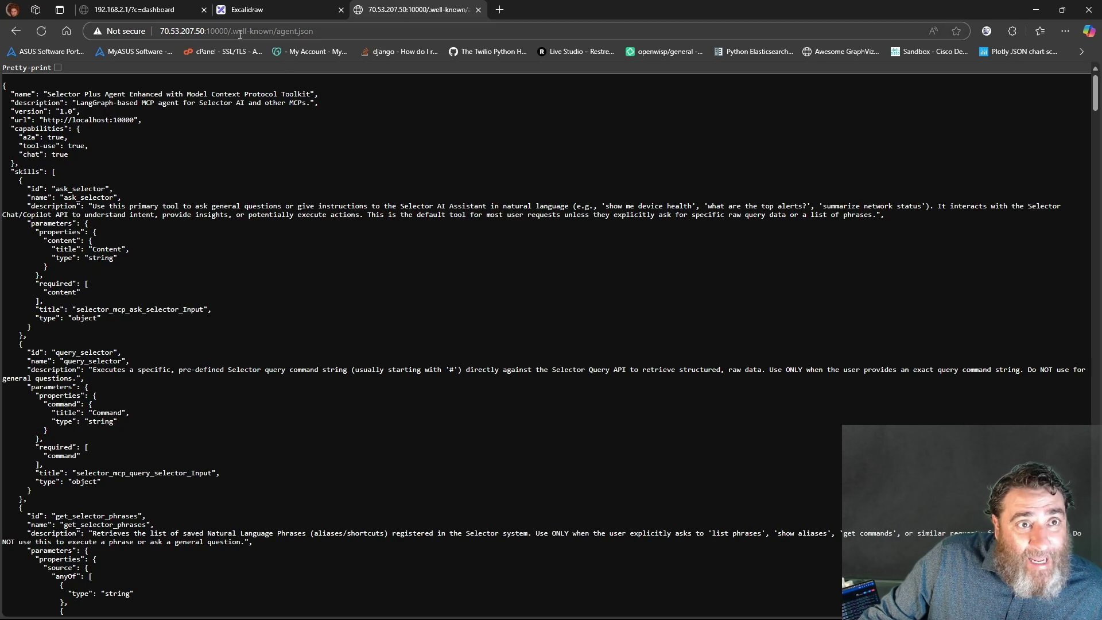
click(288, 31)
click(235, 34)
drag(230, 31, 315, 31)
click(298, 31)
click(361, 301)
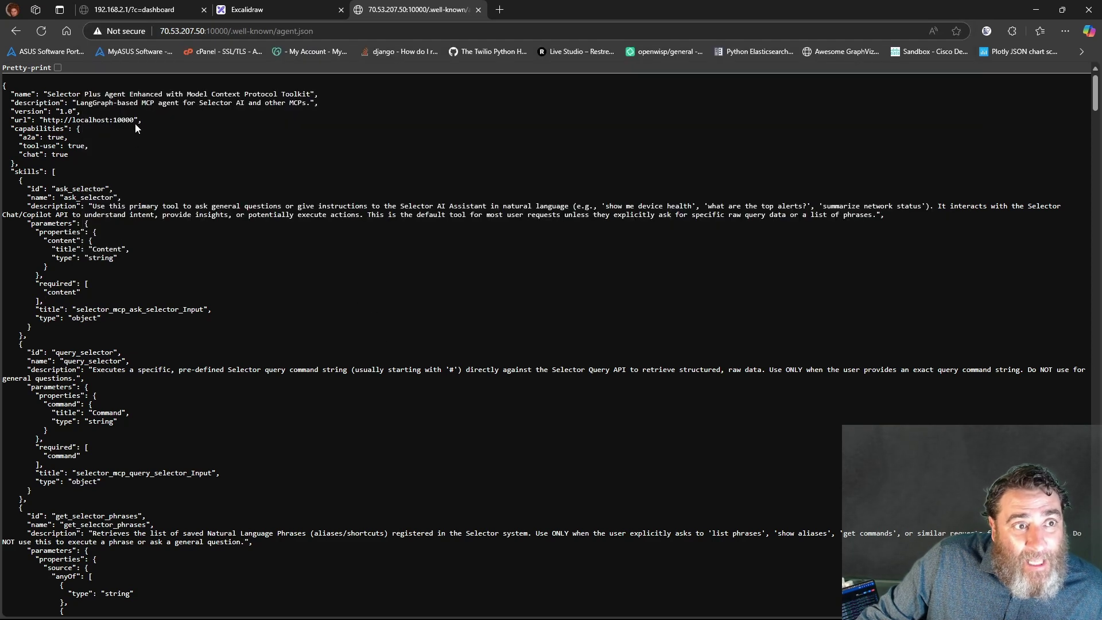
click(40, 32)
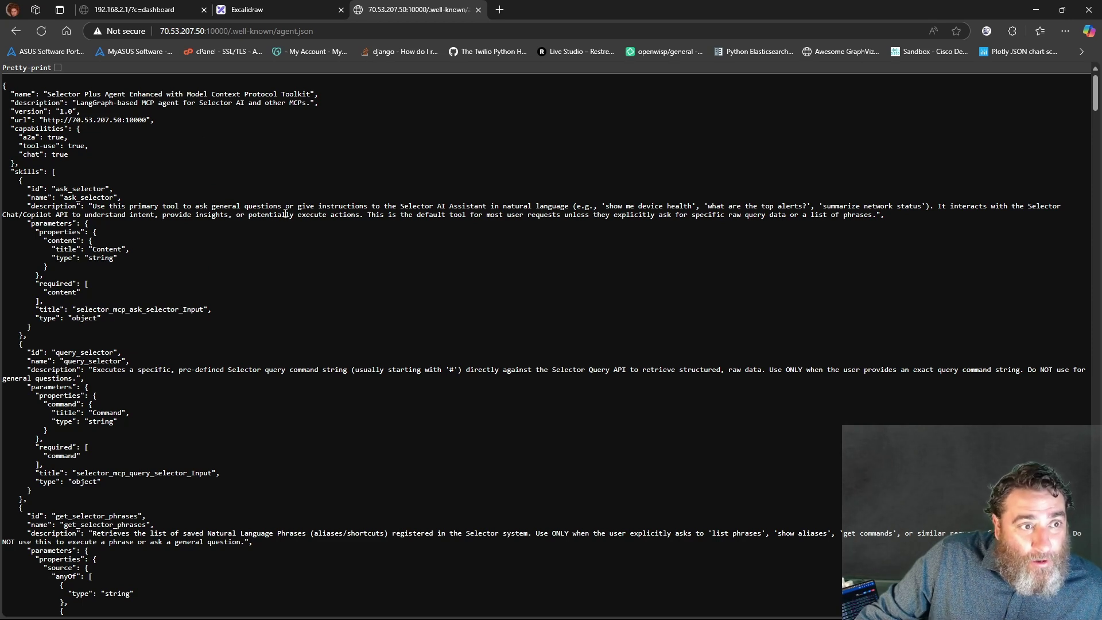
Highlight the card's skills through query_selector and its a2a and chat capabilities, then return to Excalidraw
double_click(25, 170)
scroll(91, 246, down, 1)
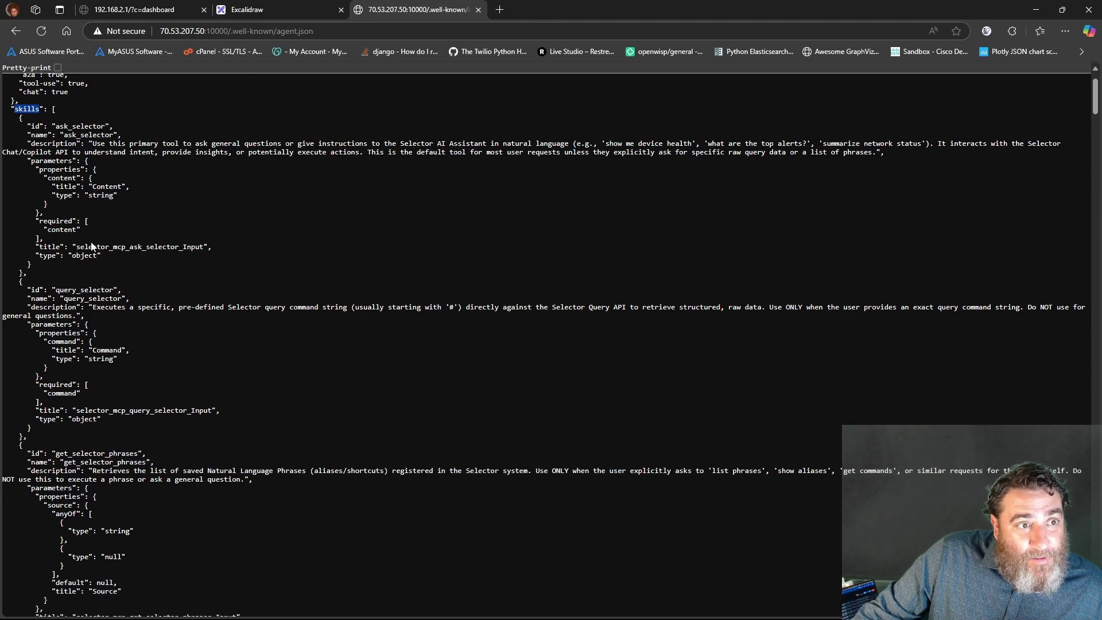
scroll(90, 246, down, 10)
scroll(91, 246, down, 5)
scroll(91, 247, up, 6)
scroll(91, 246, up, 8)
scroll(90, 231, up, 5)
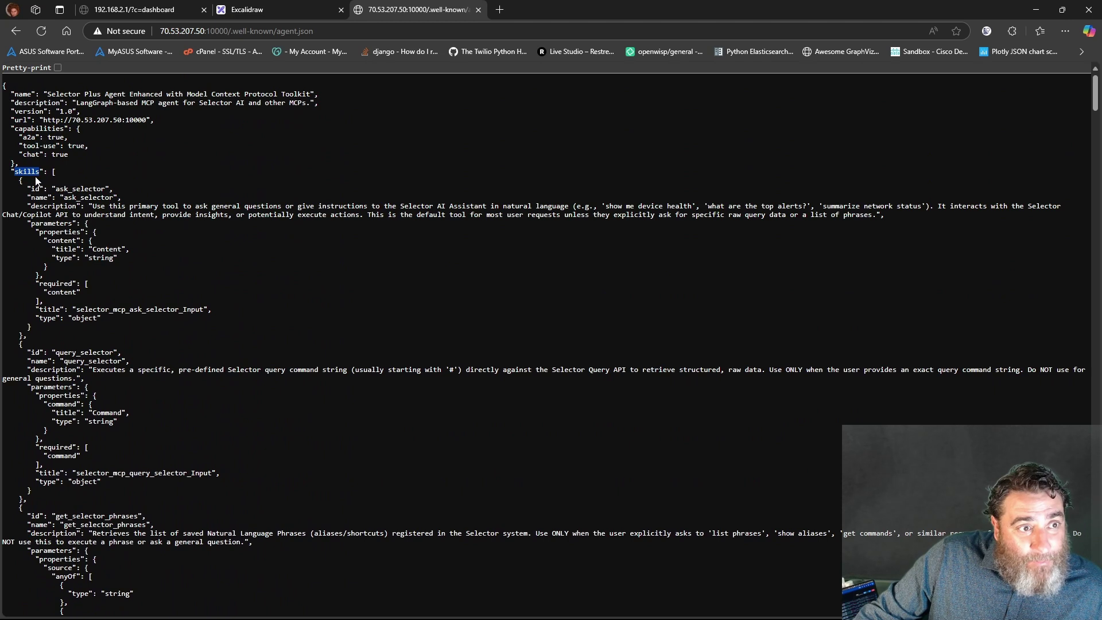
drag(13, 171, 121, 356)
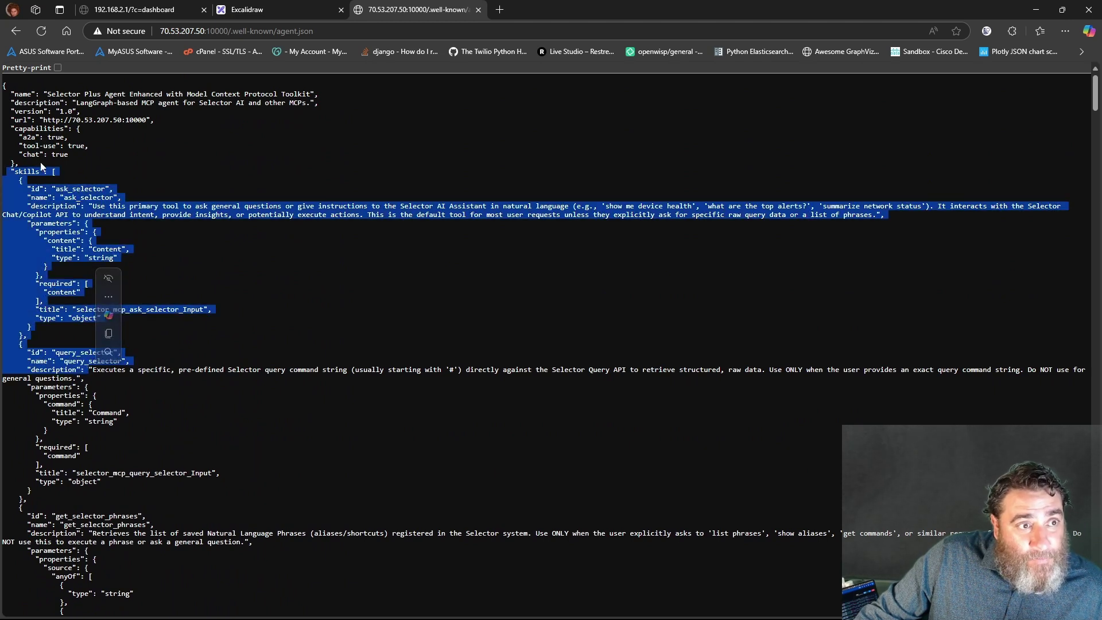
double_click(39, 129)
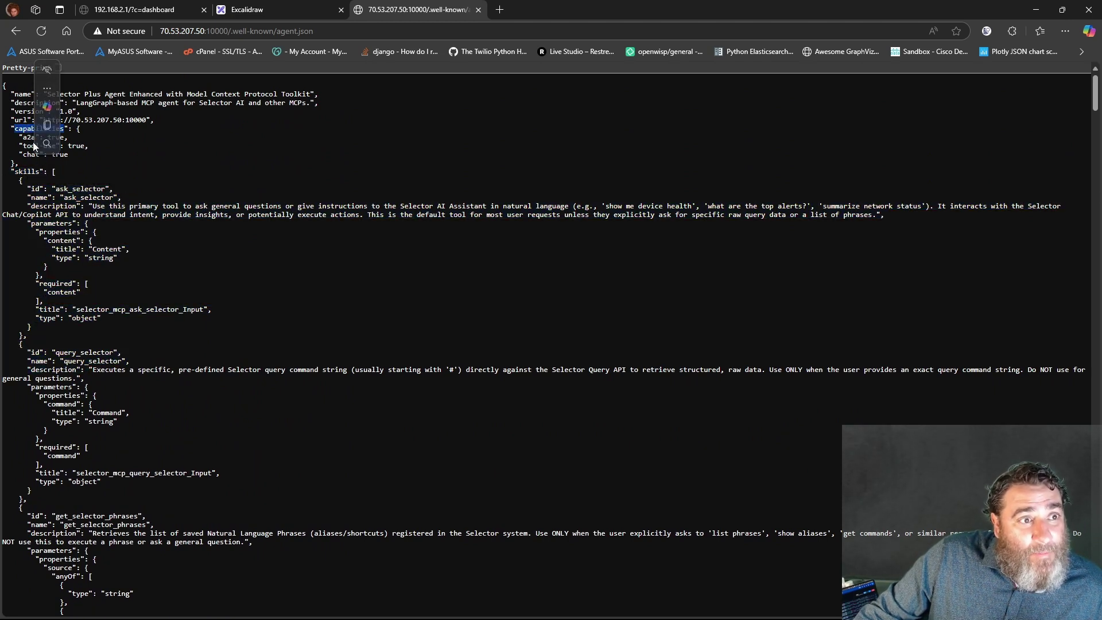
double_click(27, 137)
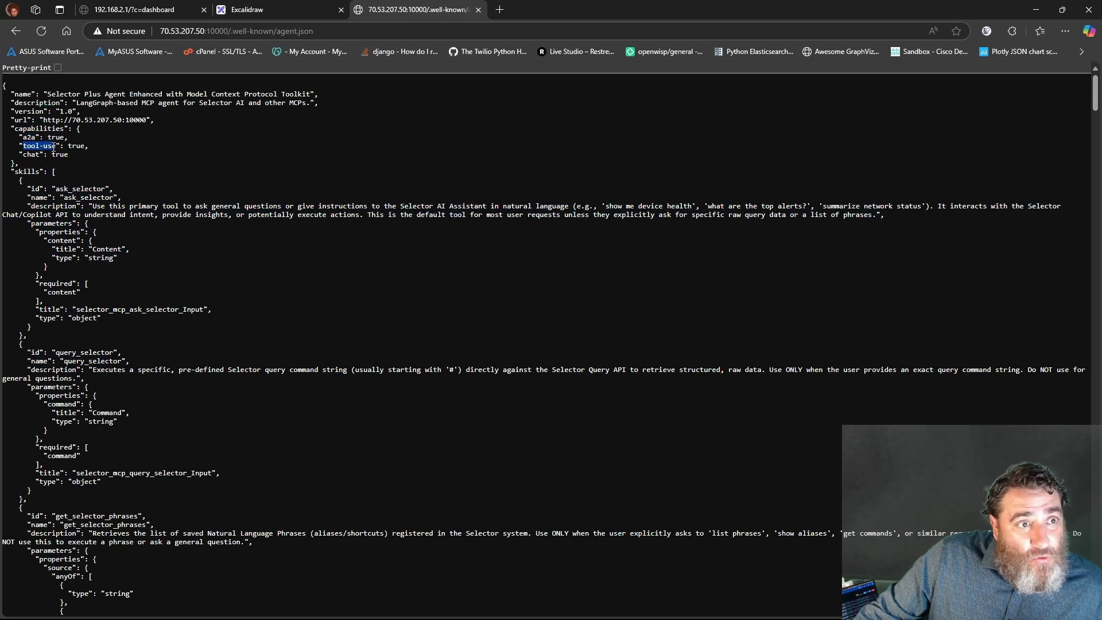
double_click(31, 154)
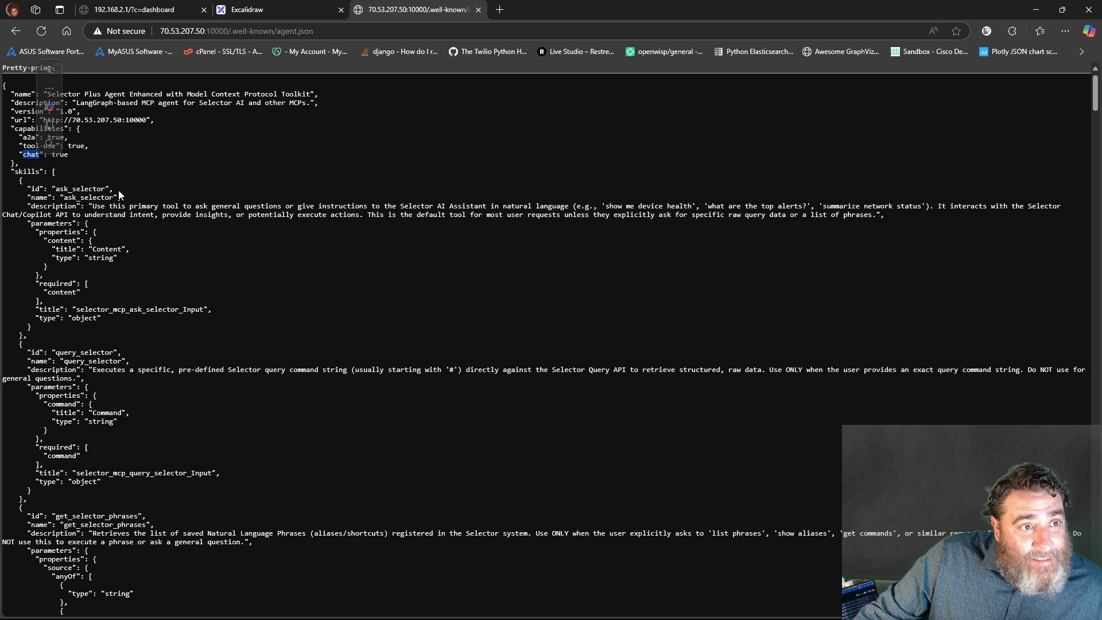
click(135, 176)
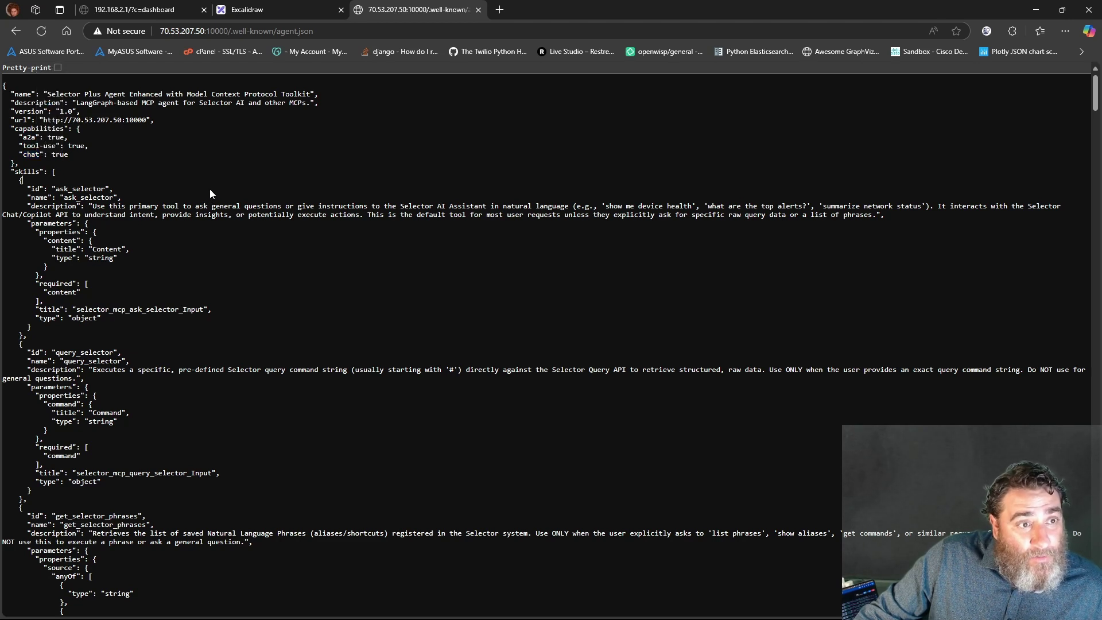
click(285, 5)
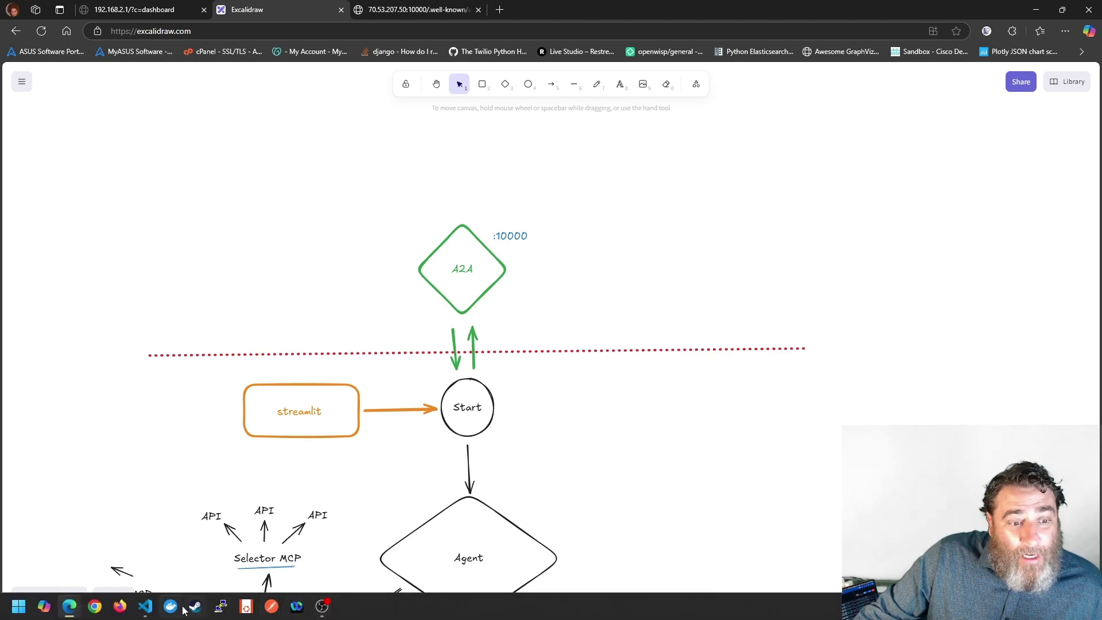
mouse_move(145, 606)
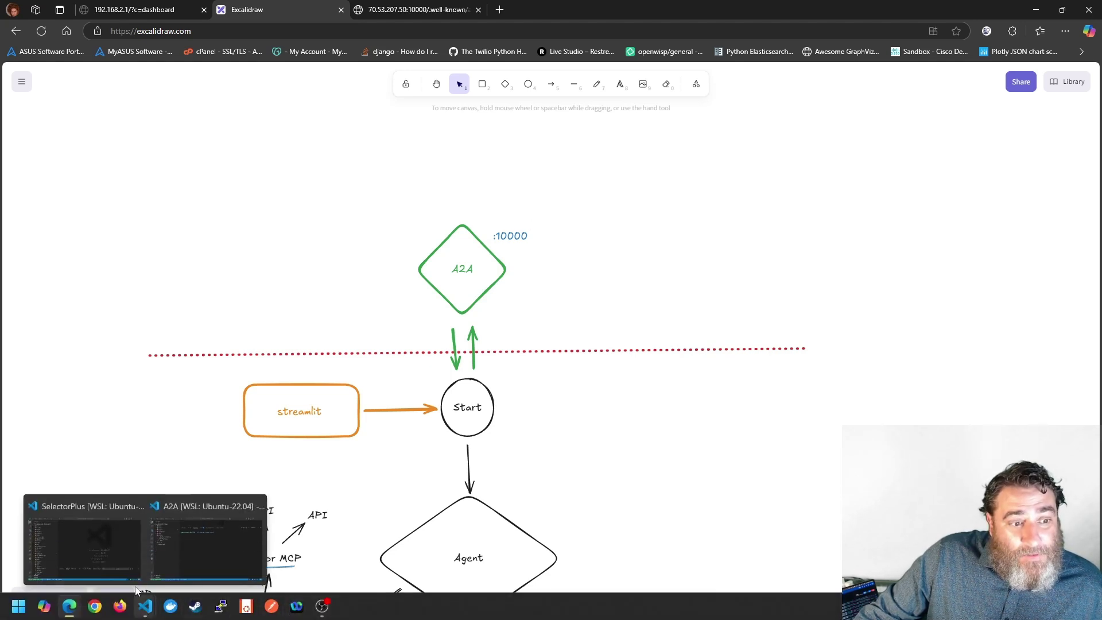
Open selectorplus.py from the selectorplus folder and select the bound-tools print line 536
click(85, 542)
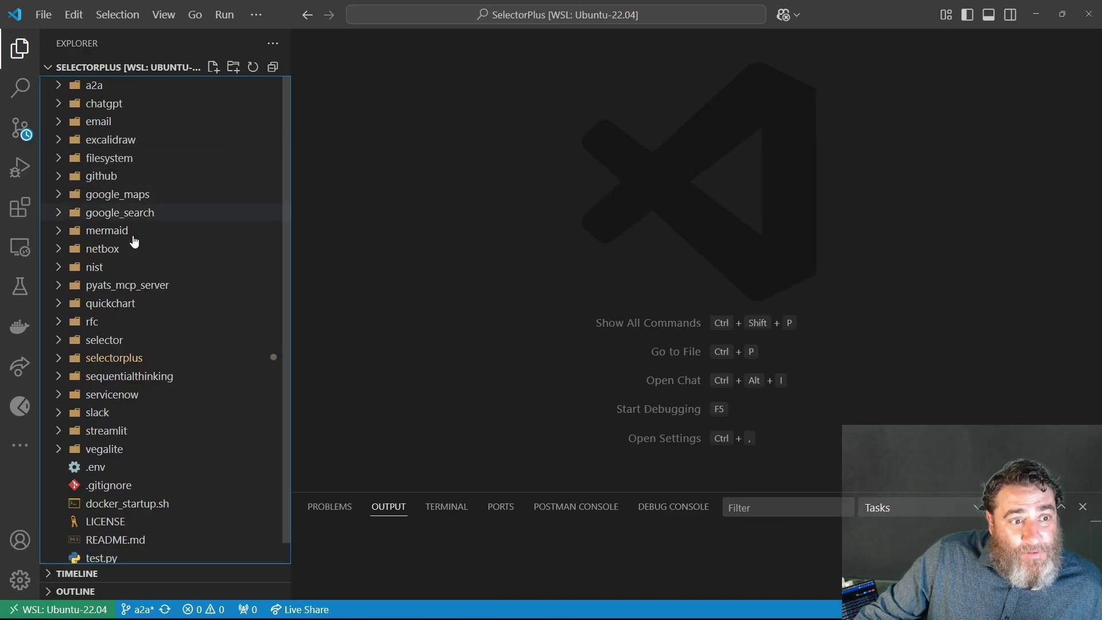
click(58, 358)
scroll(76, 387, down, 2)
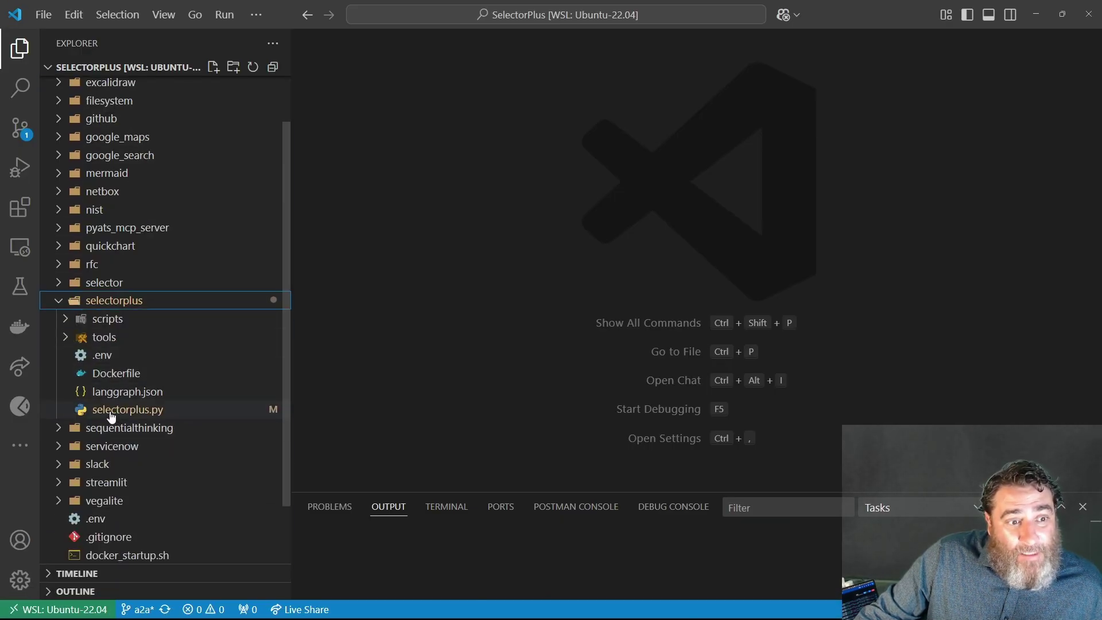
click(111, 413)
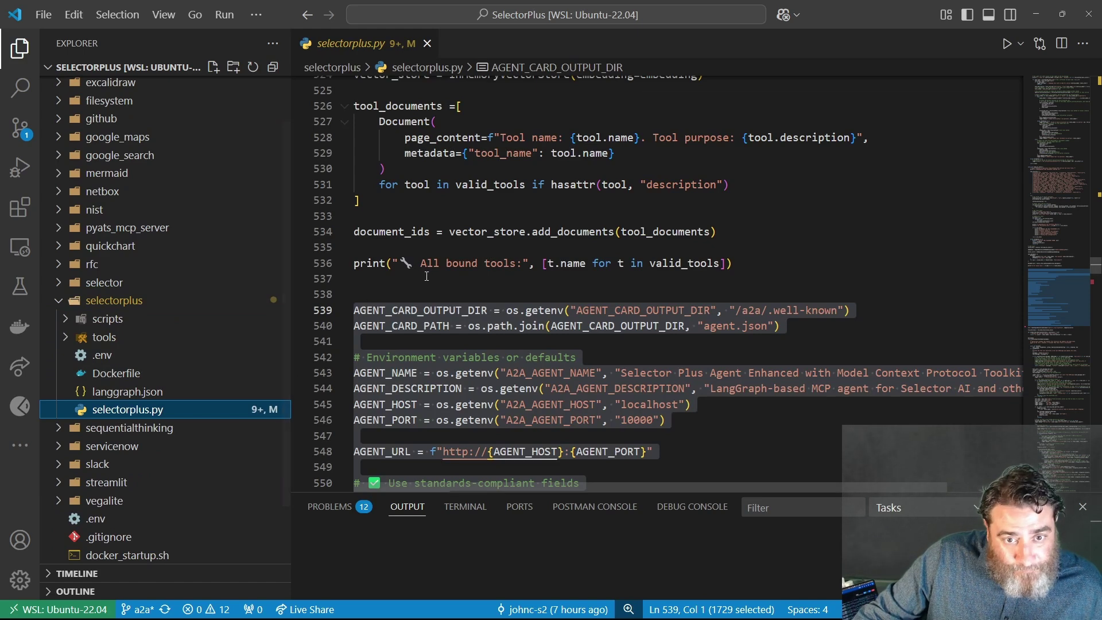
click(493, 277)
scroll(493, 278, down, 1)
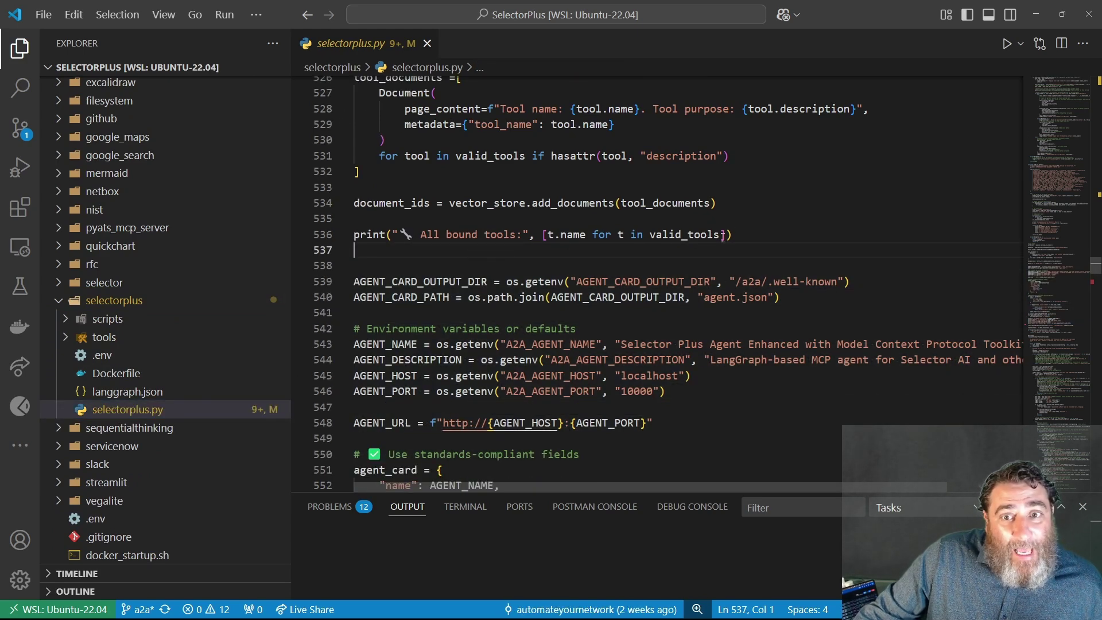
drag(731, 234, 553, 234)
drag(486, 235, 317, 234)
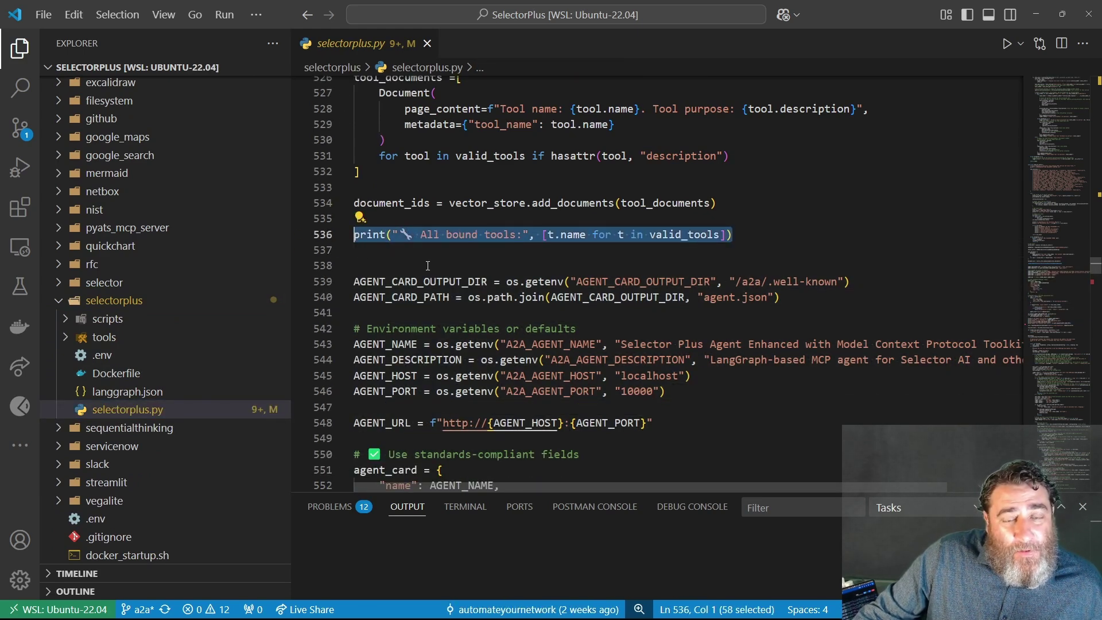
scroll(430, 265, down, 2)
scroll(430, 266, down, 2)
scroll(448, 265, down, 2)
scroll(460, 265, down, 3)
scroll(461, 265, down, 3)
scroll(460, 264, down, 1)
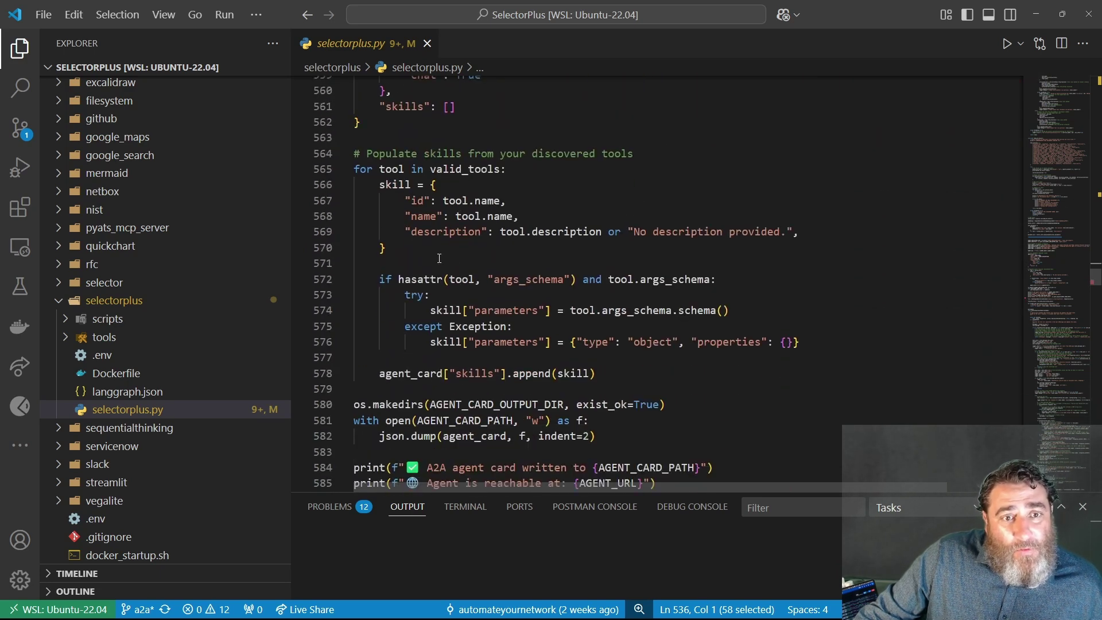
Highlight the loop populating skills and the agent_card definition block
drag(387, 248, 353, 153)
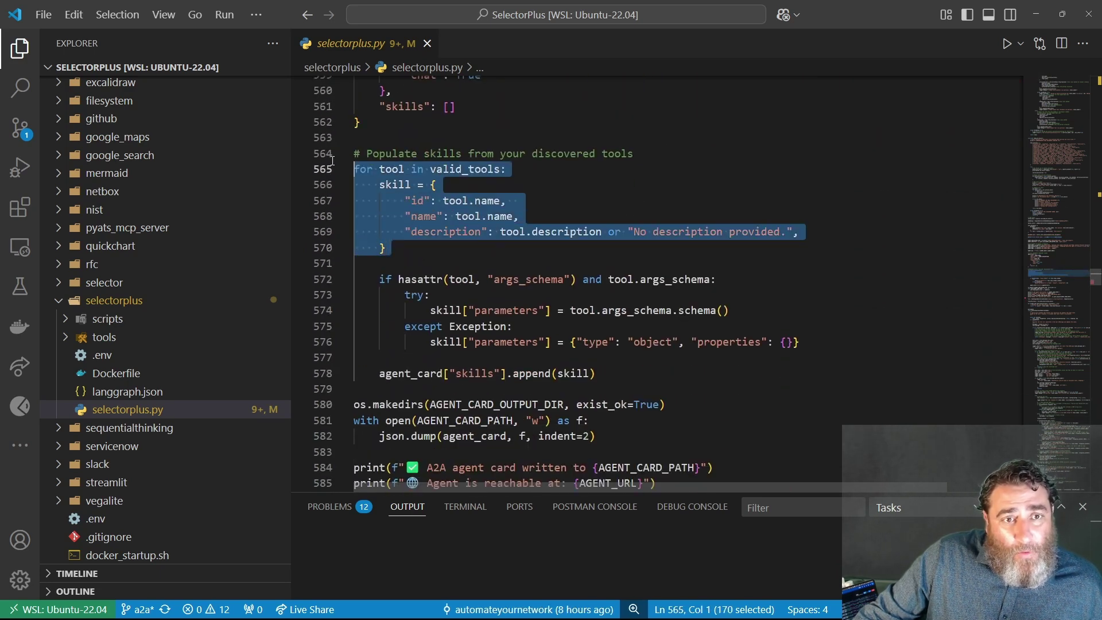
double_click(395, 184)
scroll(415, 244, up, 3)
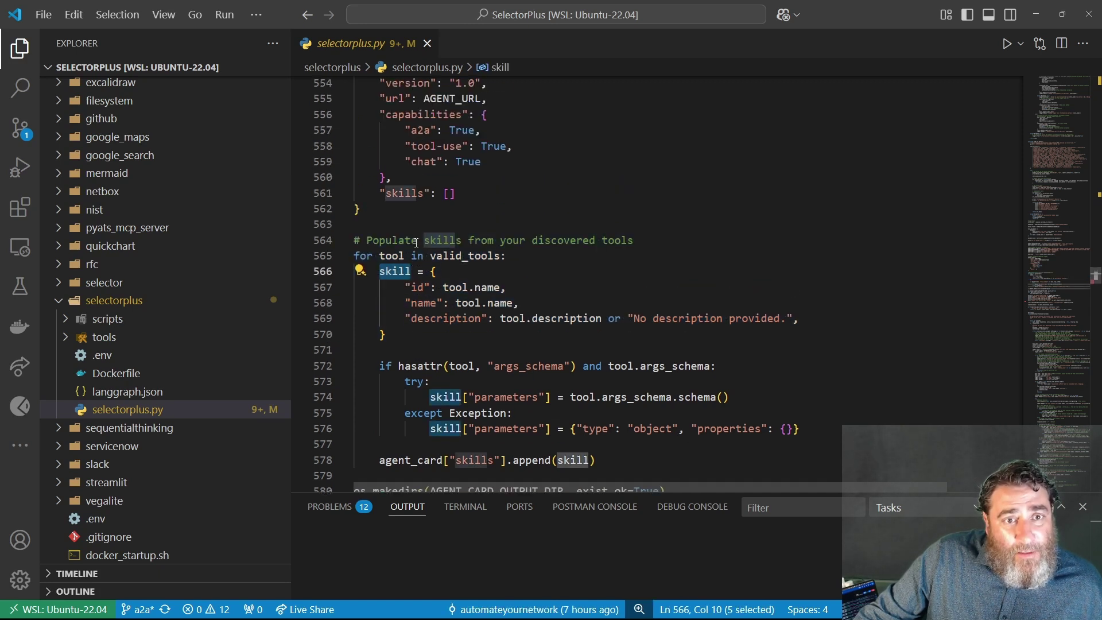
scroll(415, 243, up, 2)
drag(468, 280, 353, 123)
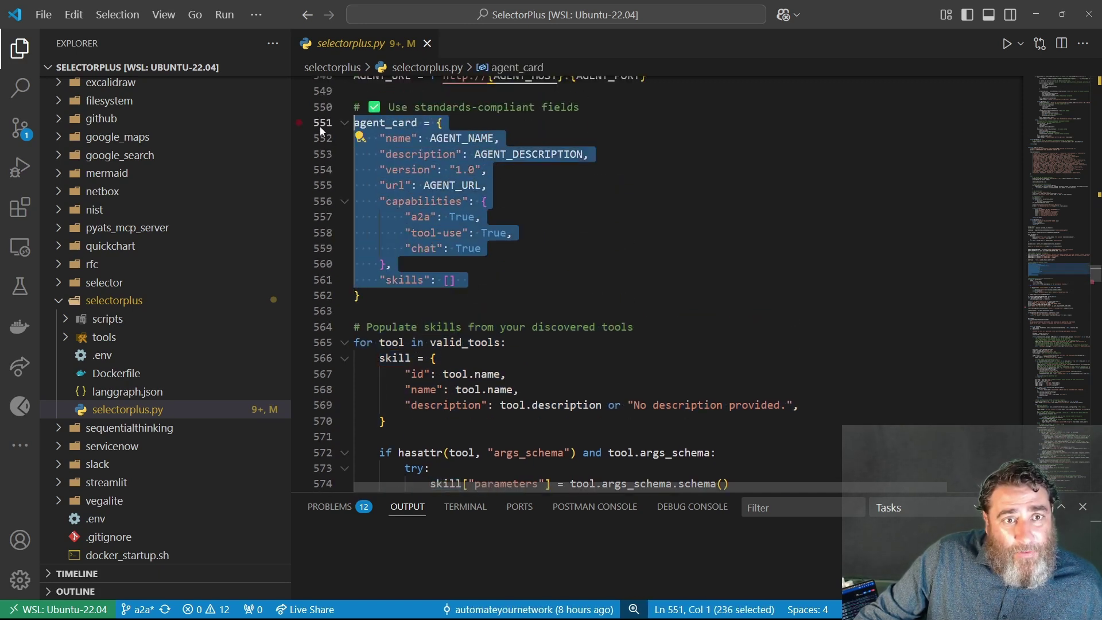
scroll(168, 138, up, 1)
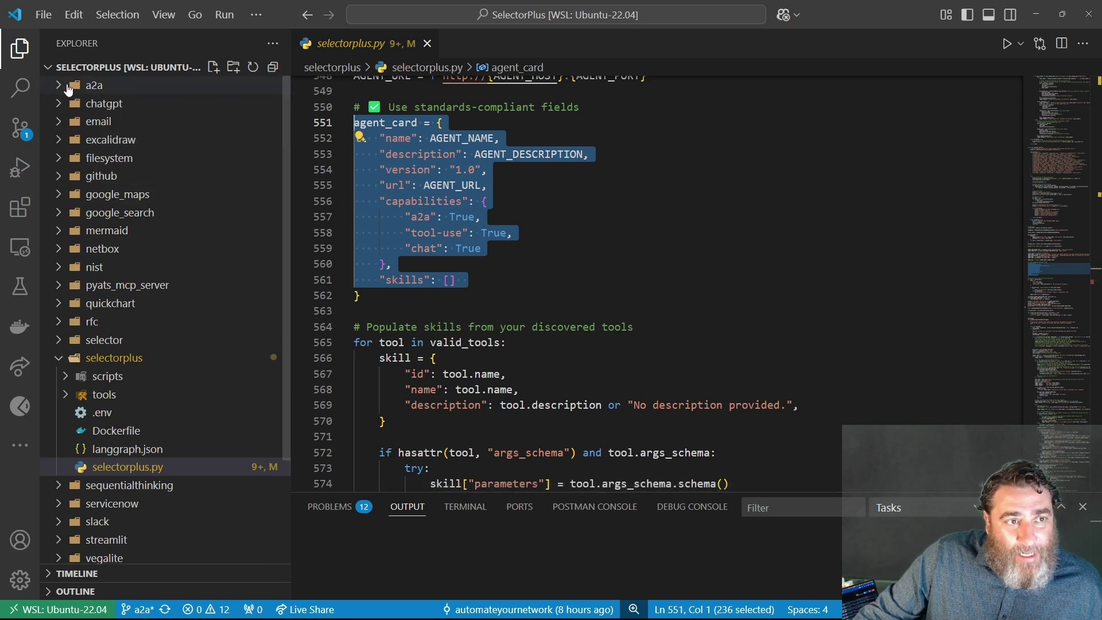
click(70, 86)
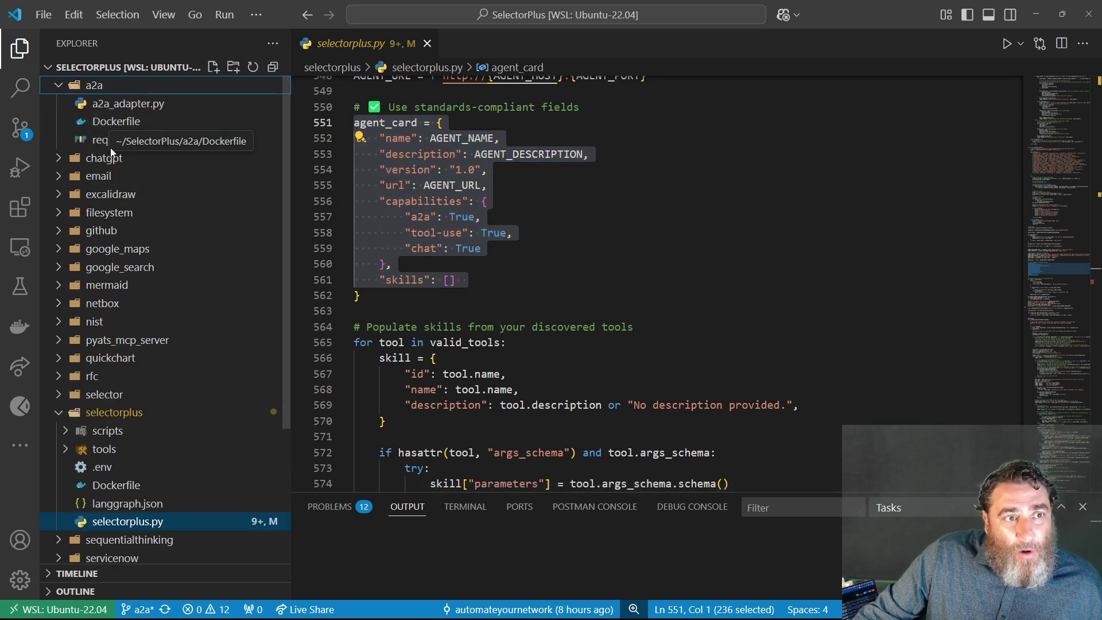
click(60, 86)
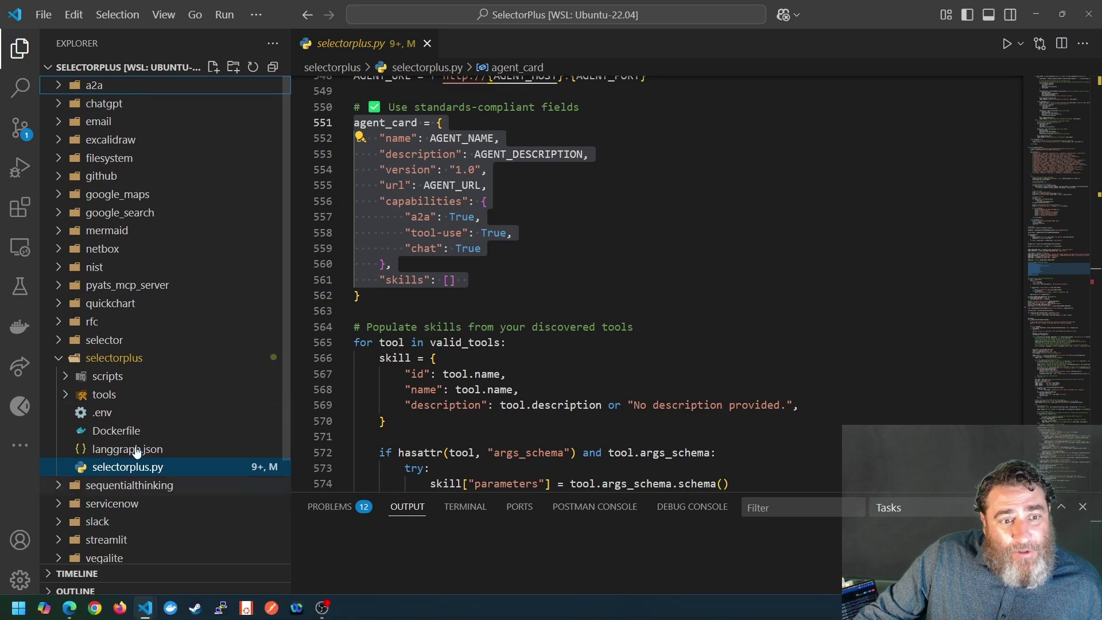
scroll(504, 366, down, 2)
scroll(504, 366, down, 2)
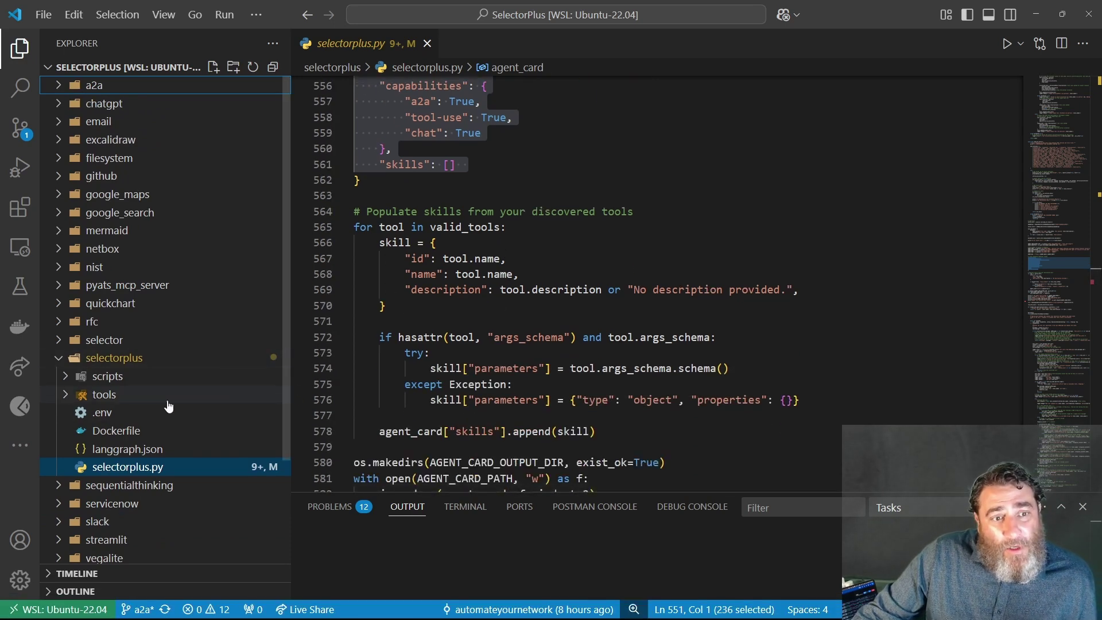
scroll(417, 284, up, 3)
scroll(416, 285, up, 3)
scroll(416, 282, up, 2)
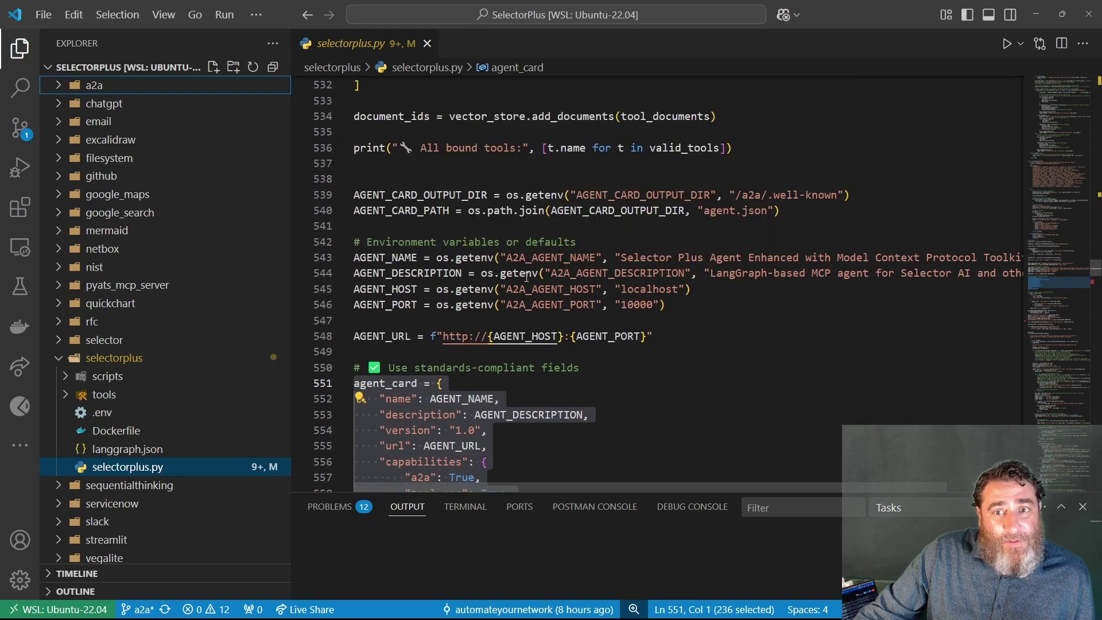
Search selectorplus.py for -mcp, select the tool_services list, then close the file
click(596, 288)
key(ctrl+f)
key(Return)
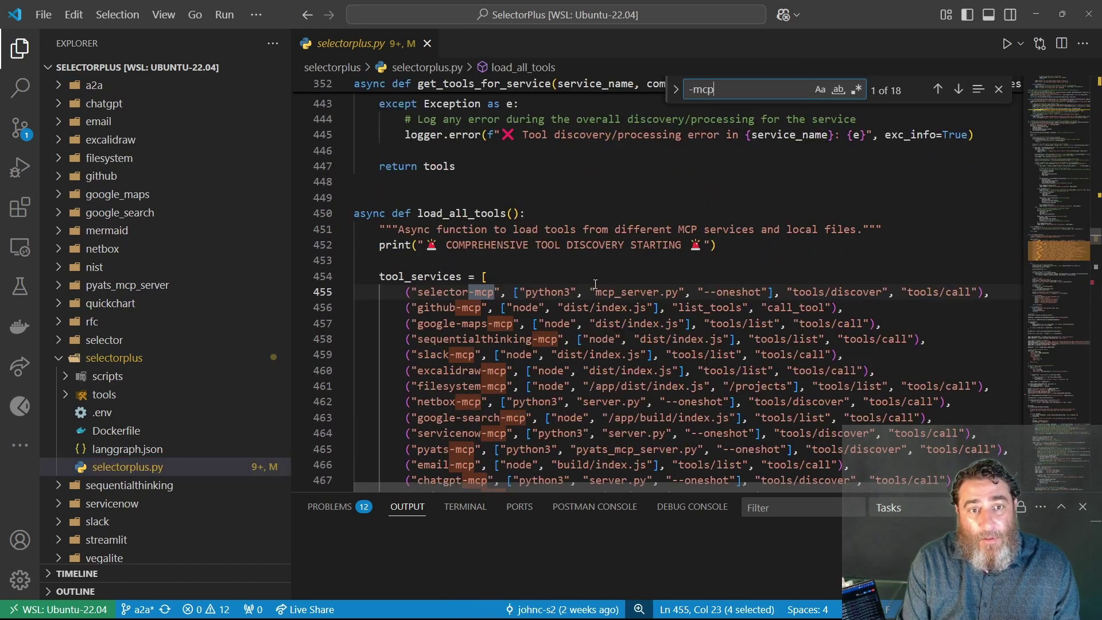
scroll(603, 288, down, 1)
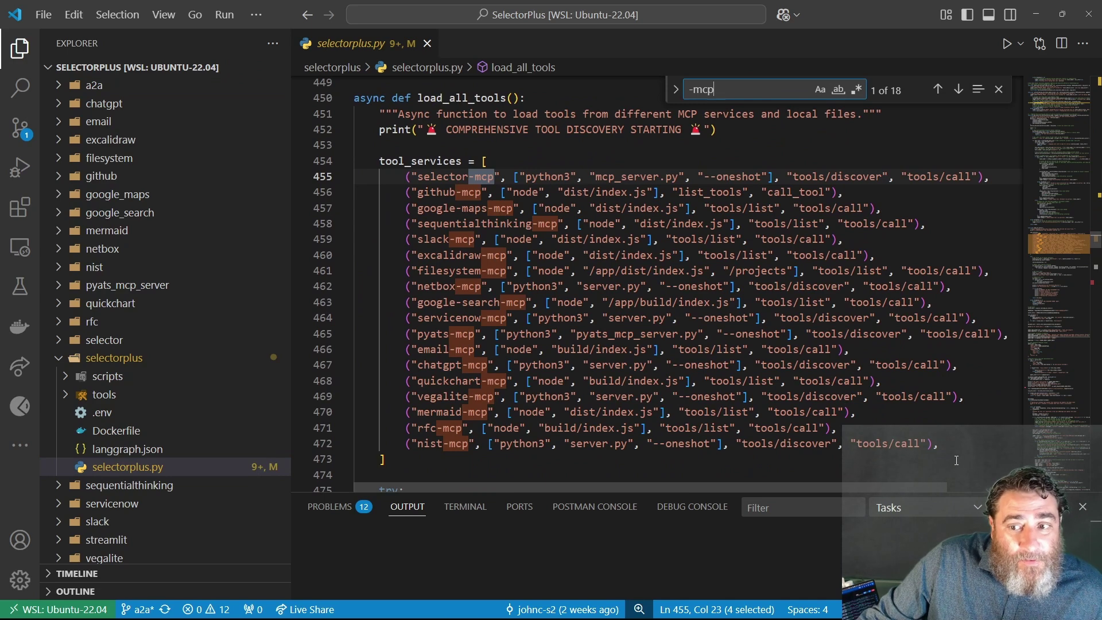
mouse_move(938, 443)
mouse_down()
mouse_move(345, 221)
mouse_move(325, 179)
mouse_up()
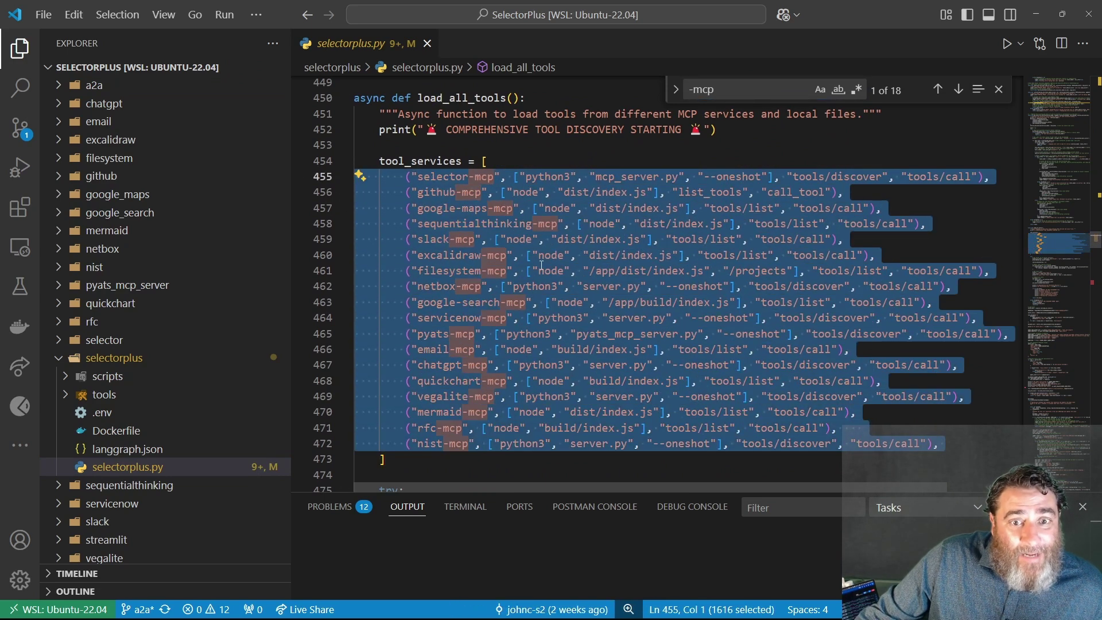
click(998, 90)
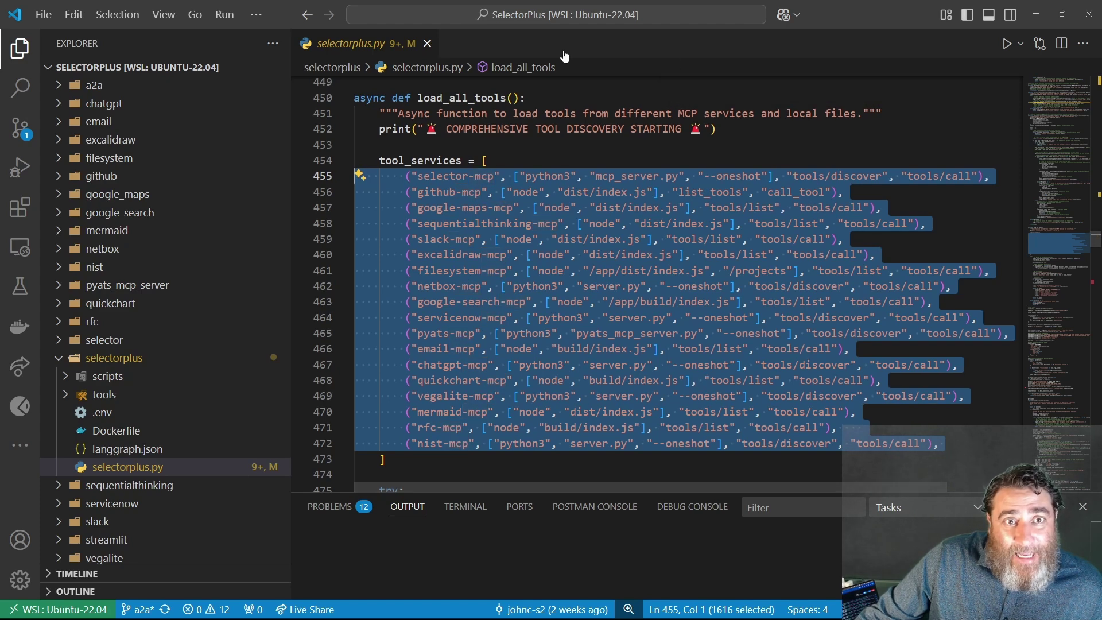
click(425, 44)
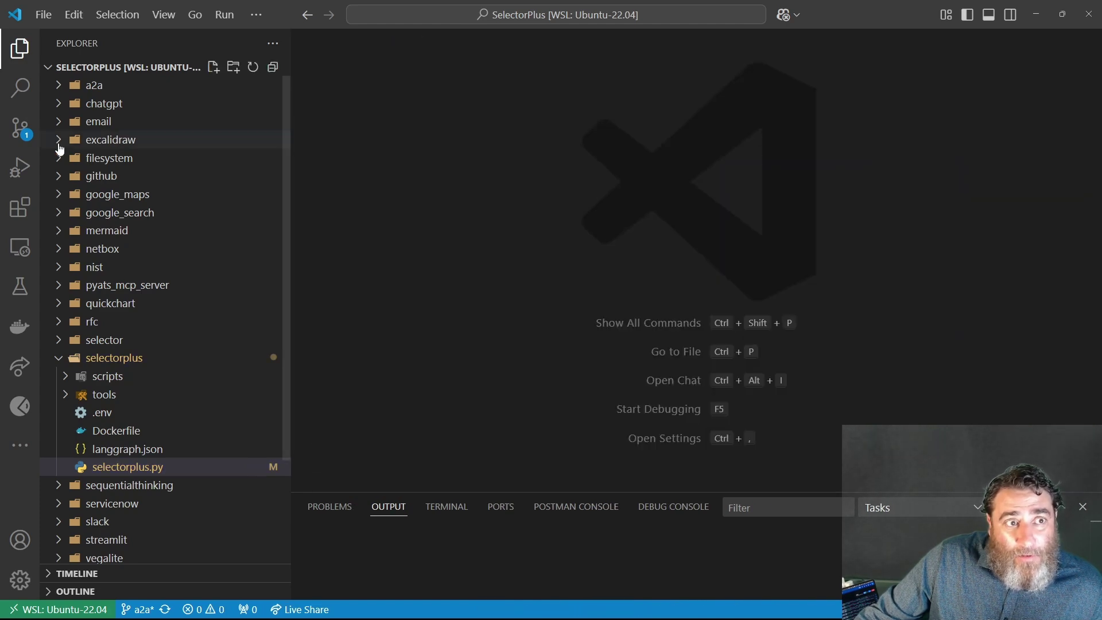
Open the a2a Dockerfile and a2a_adapter.py, close the adapter, and collapse a2a and selectorplus
click(82, 85)
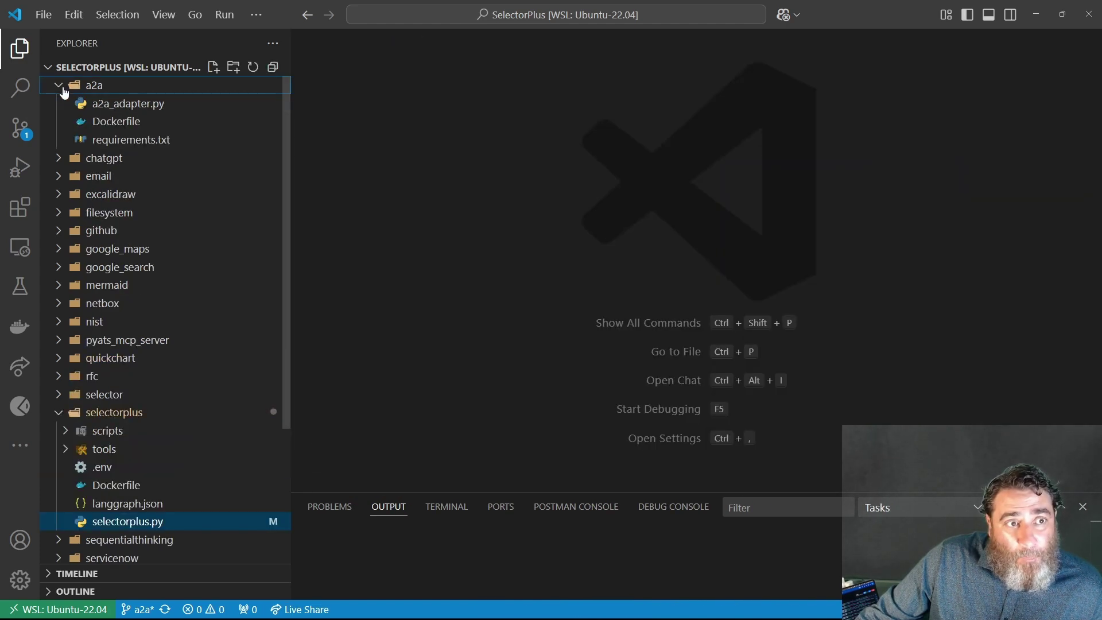
click(112, 122)
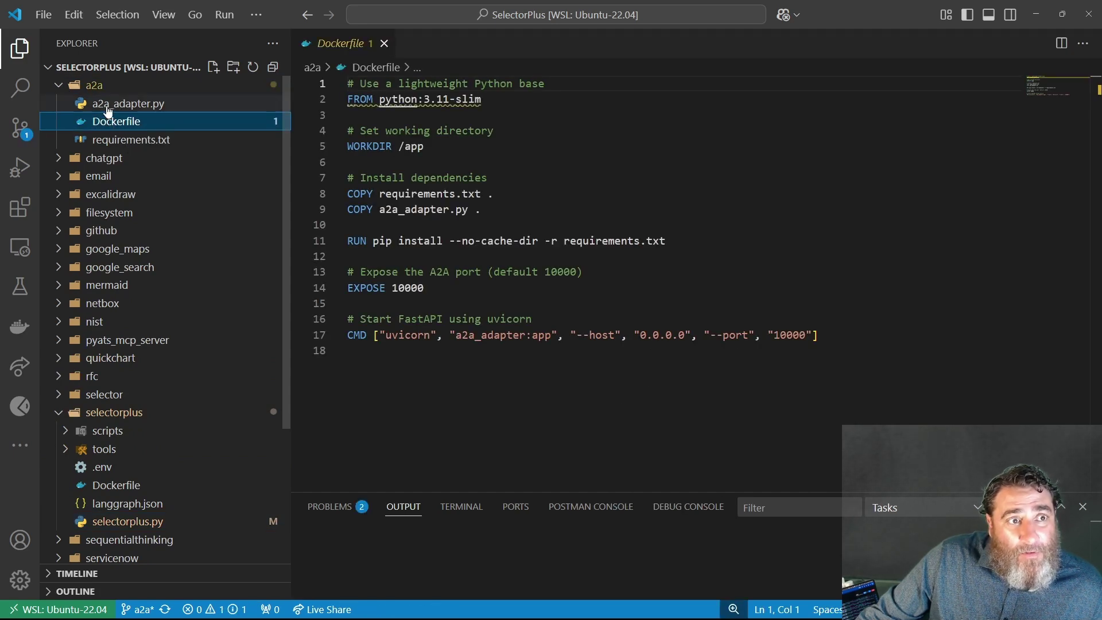
click(128, 103)
scroll(371, 180, down, 10)
scroll(387, 198, down, 10)
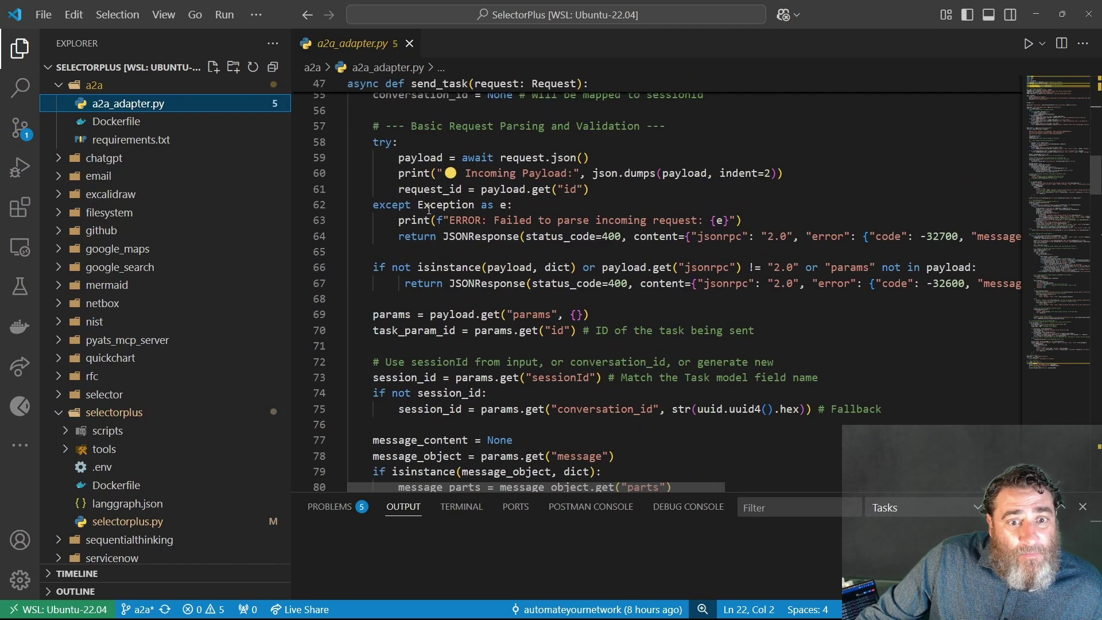
scroll(391, 207, down, 10)
scroll(400, 212, down, 10)
scroll(399, 213, down, 10)
scroll(399, 213, down, 10)
scroll(399, 212, down, 10)
scroll(382, 194, up, 3)
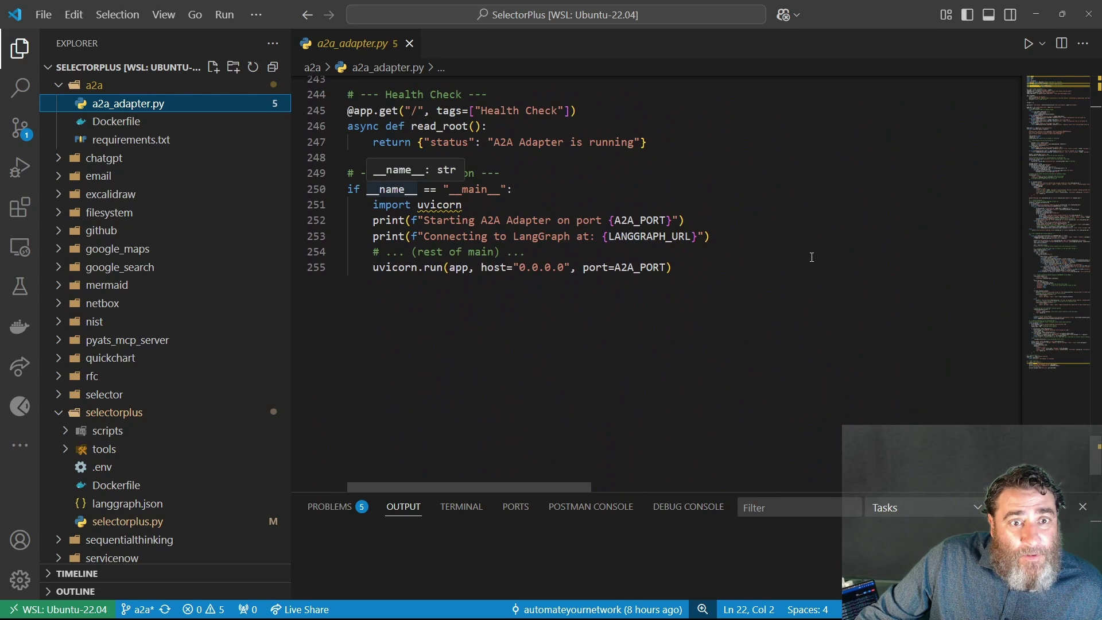
scroll(811, 258, up, 1)
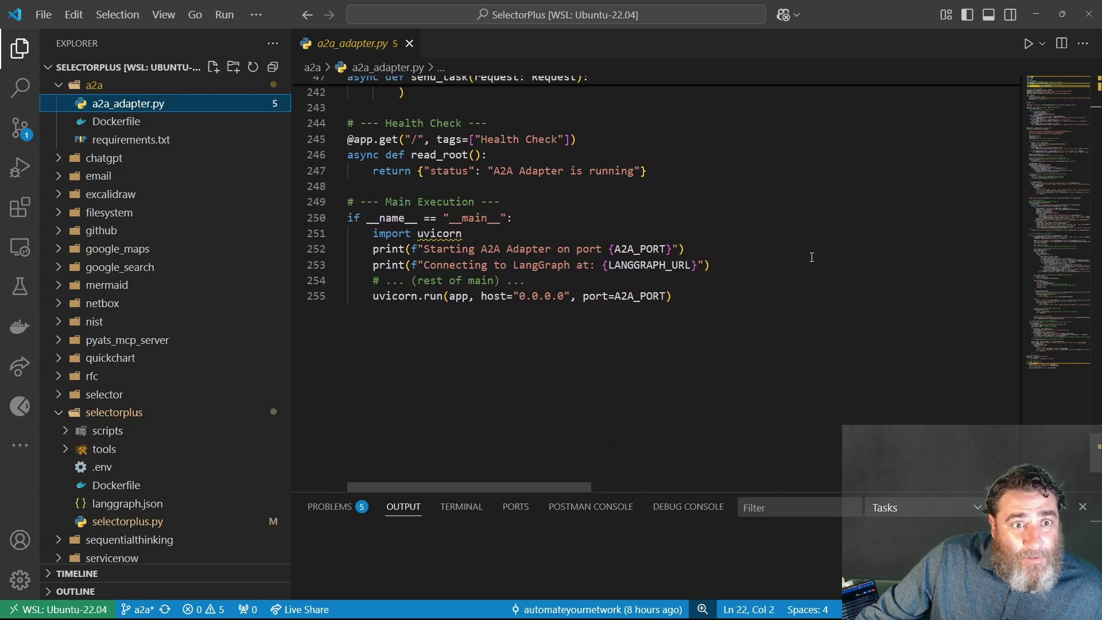
scroll(811, 257, up, 4)
scroll(812, 257, up, 5)
scroll(807, 257, up, 4)
scroll(805, 258, up, 5)
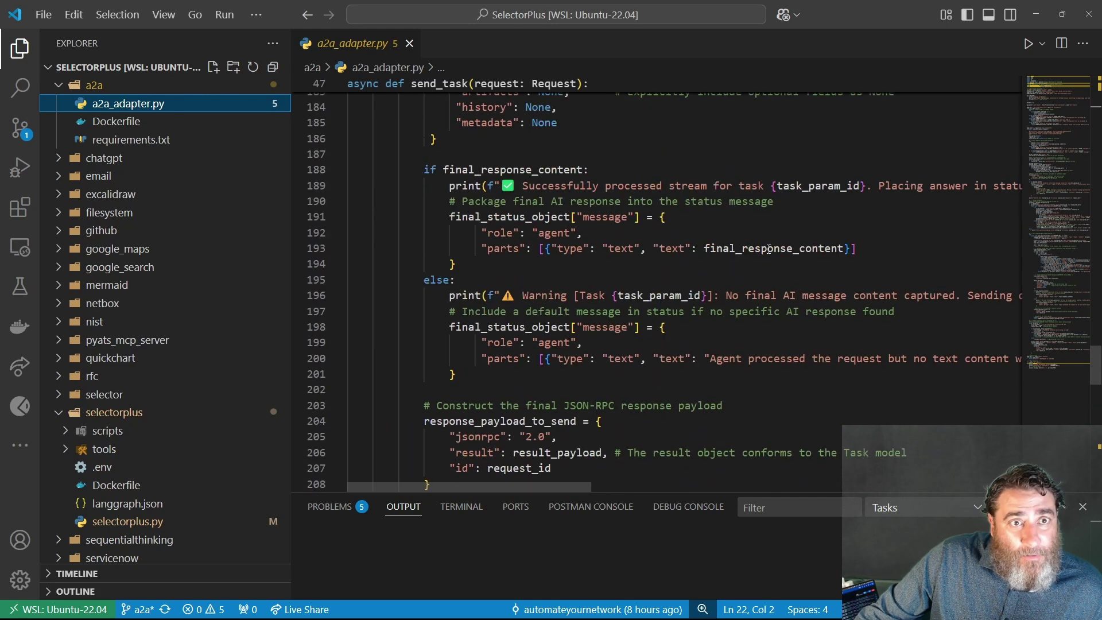
click(409, 43)
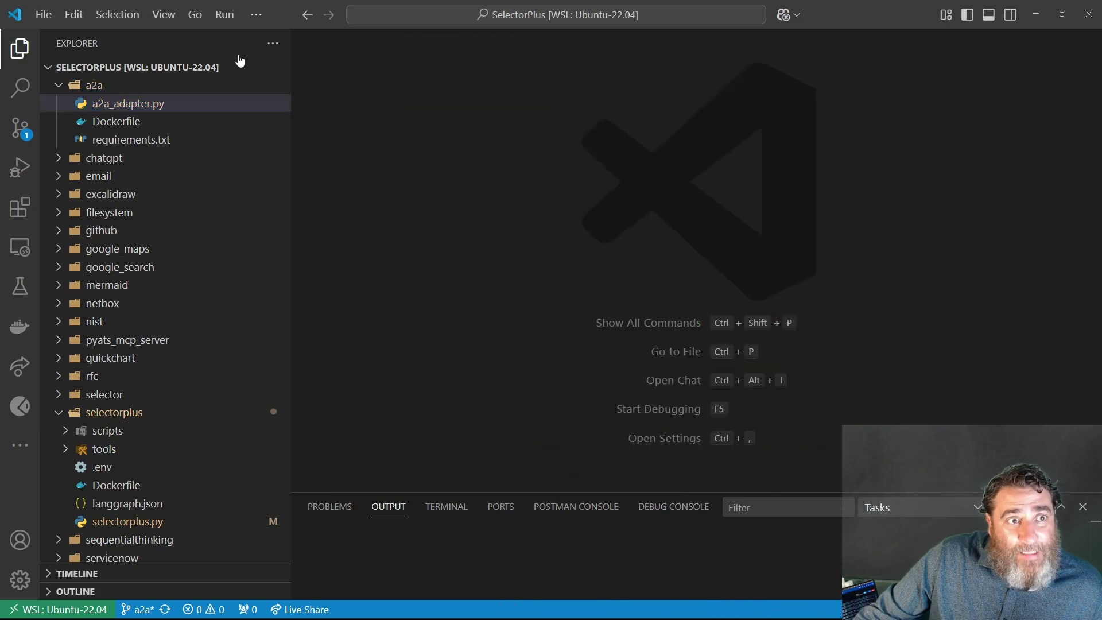
click(58, 85)
click(57, 357)
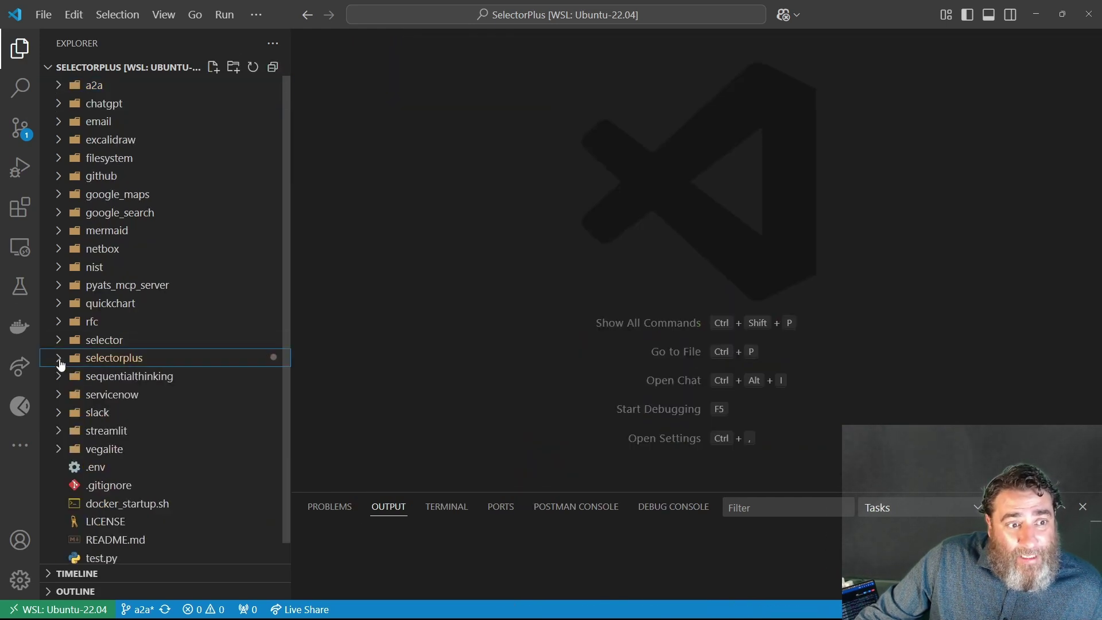
scroll(64, 458, down, 1)
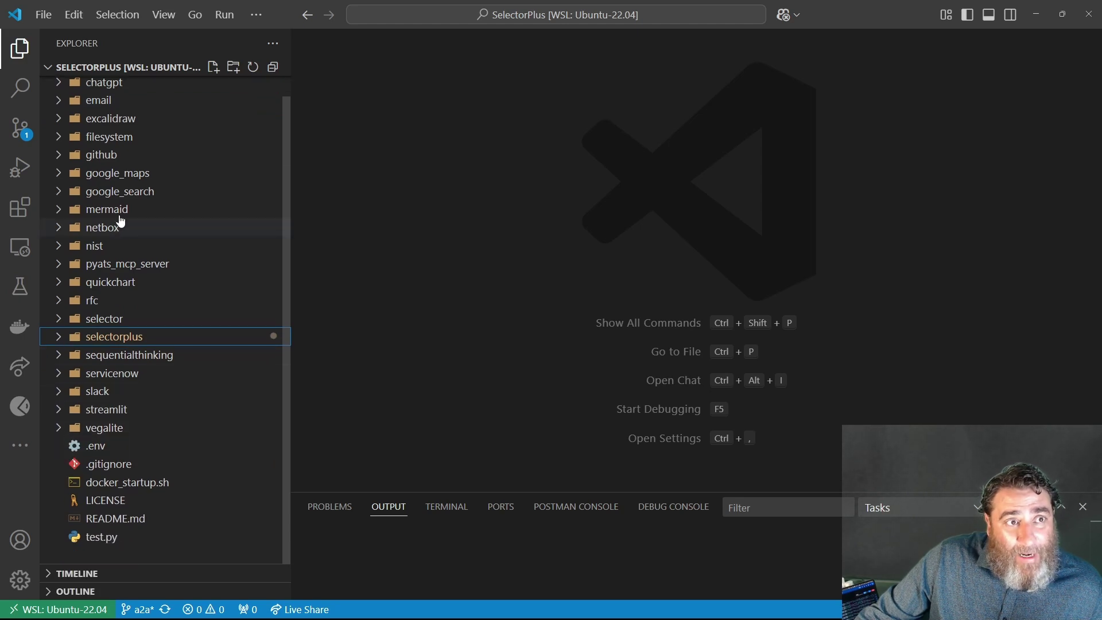
Minimize SelectorPlus, bring up the A2A window, and expand samples/python/hosts/cli
click(1036, 15)
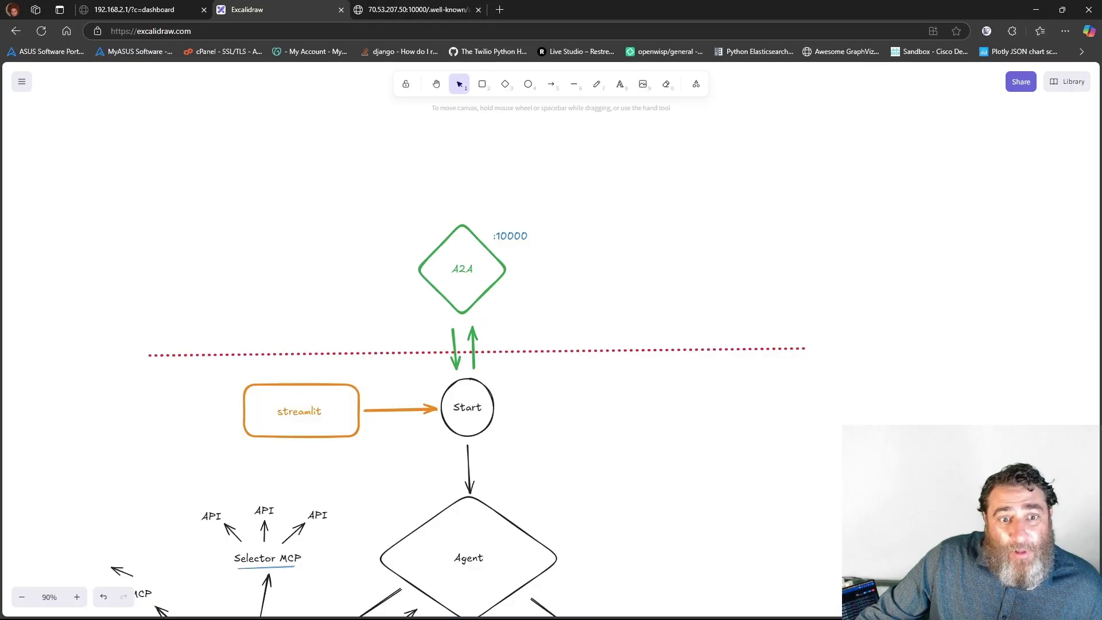
click(144, 606)
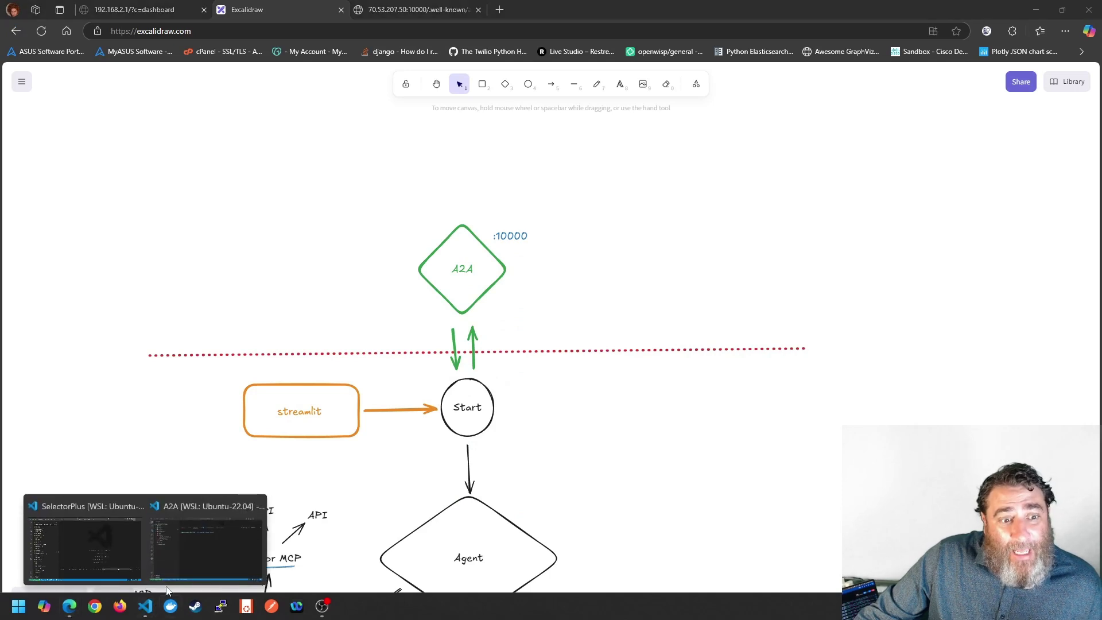
click(197, 542)
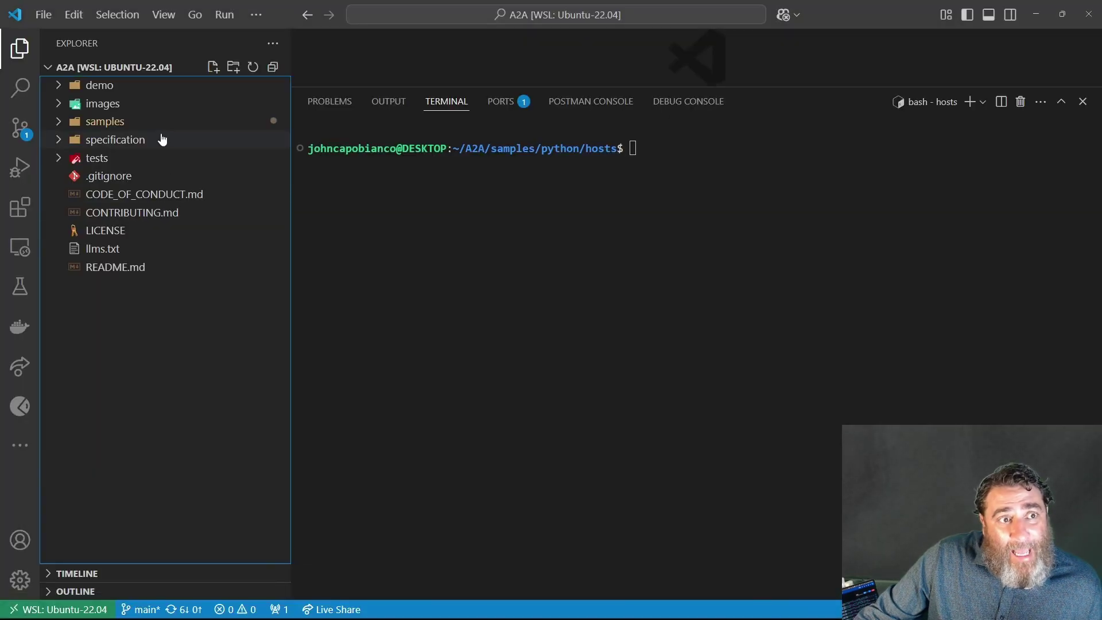
click(59, 121)
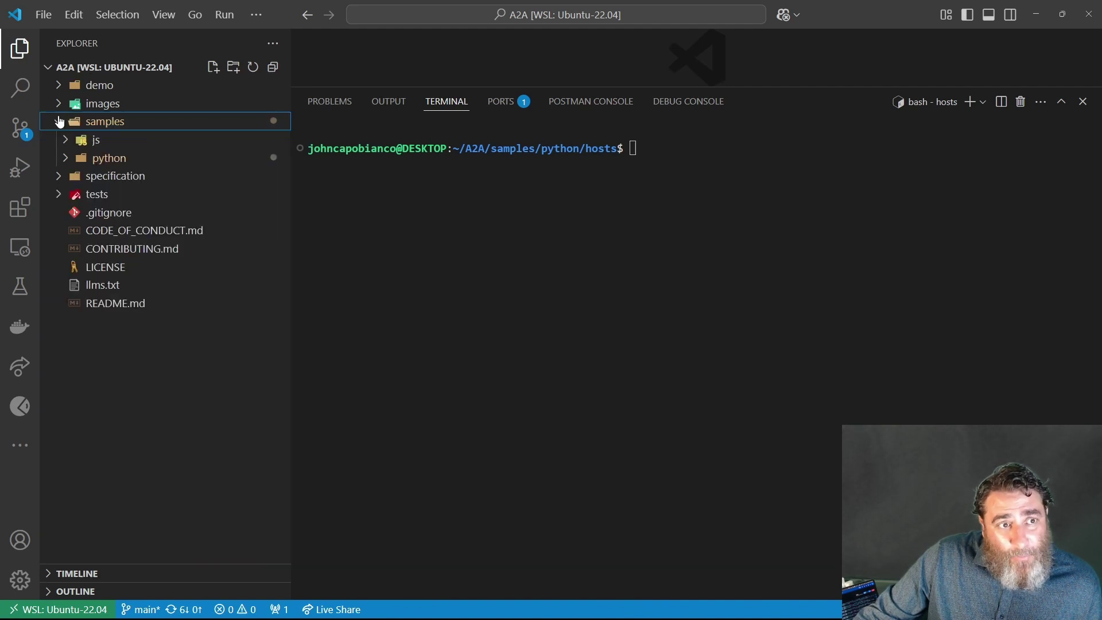
click(65, 159)
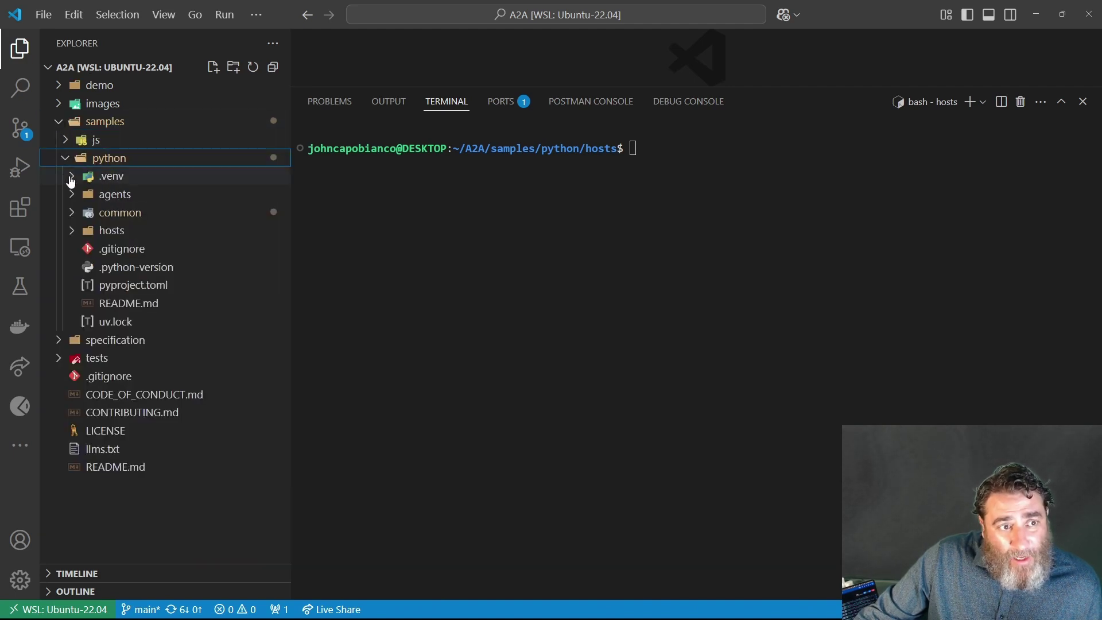
click(78, 231)
click(104, 250)
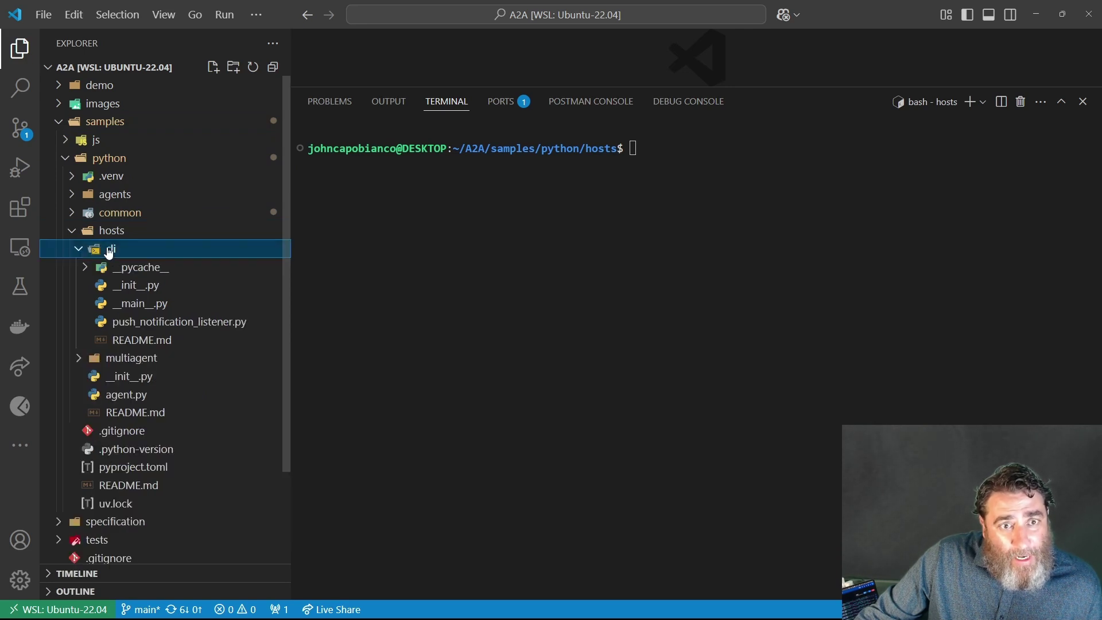
Open the hosts README, then the python samples README, and select 'uv run hosts/cli'
click(117, 415)
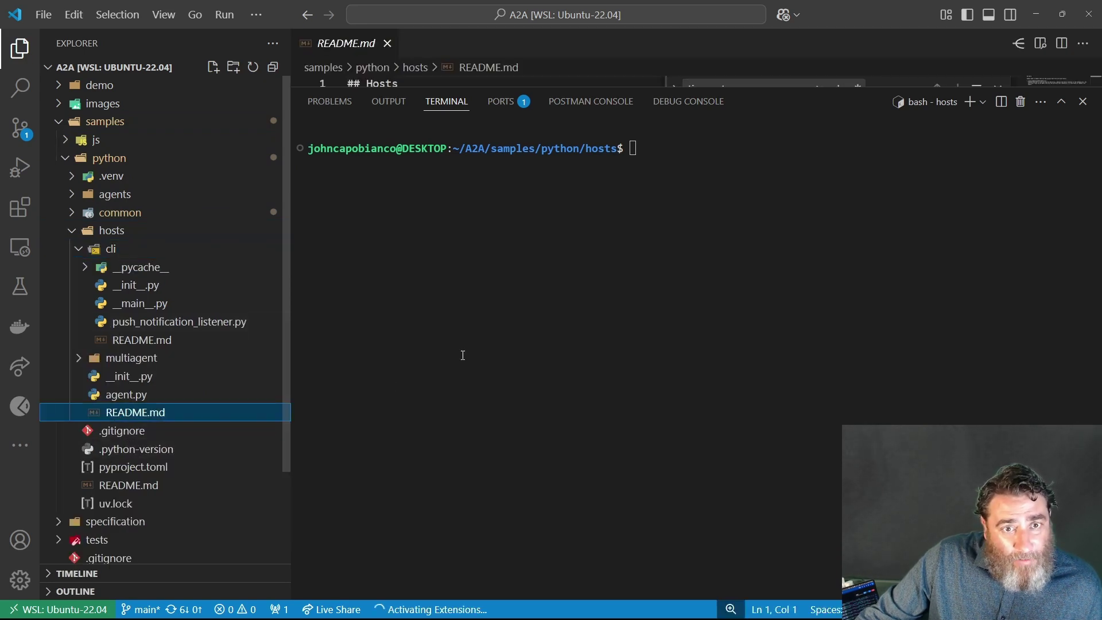
drag(610, 87, 609, 362)
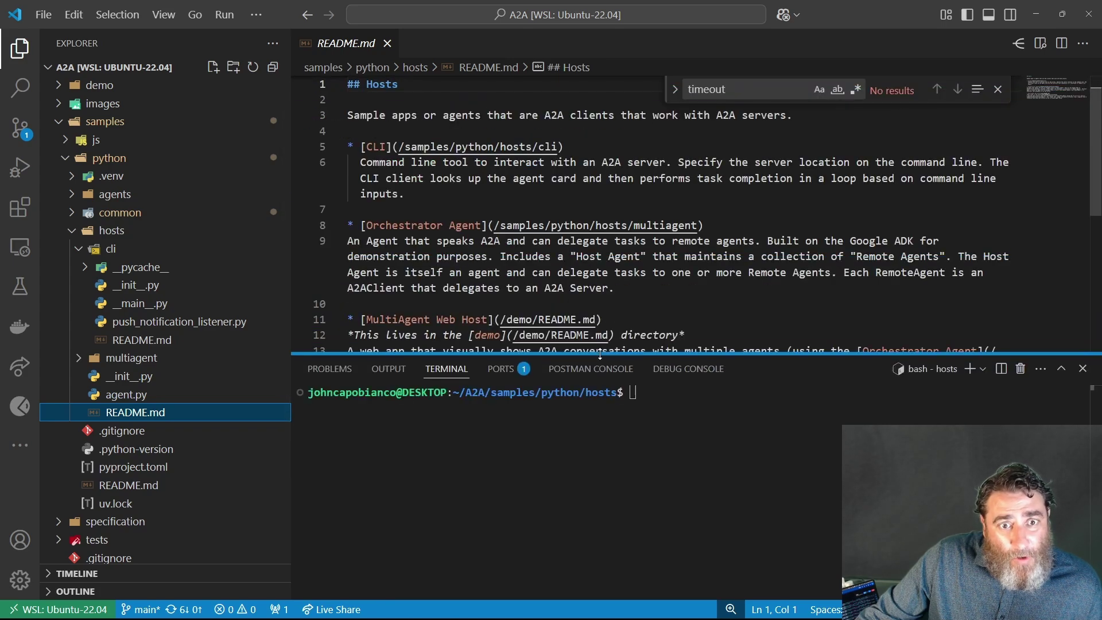
scroll(624, 226, down, 3)
scroll(624, 227, down, 3)
scroll(624, 226, up, 6)
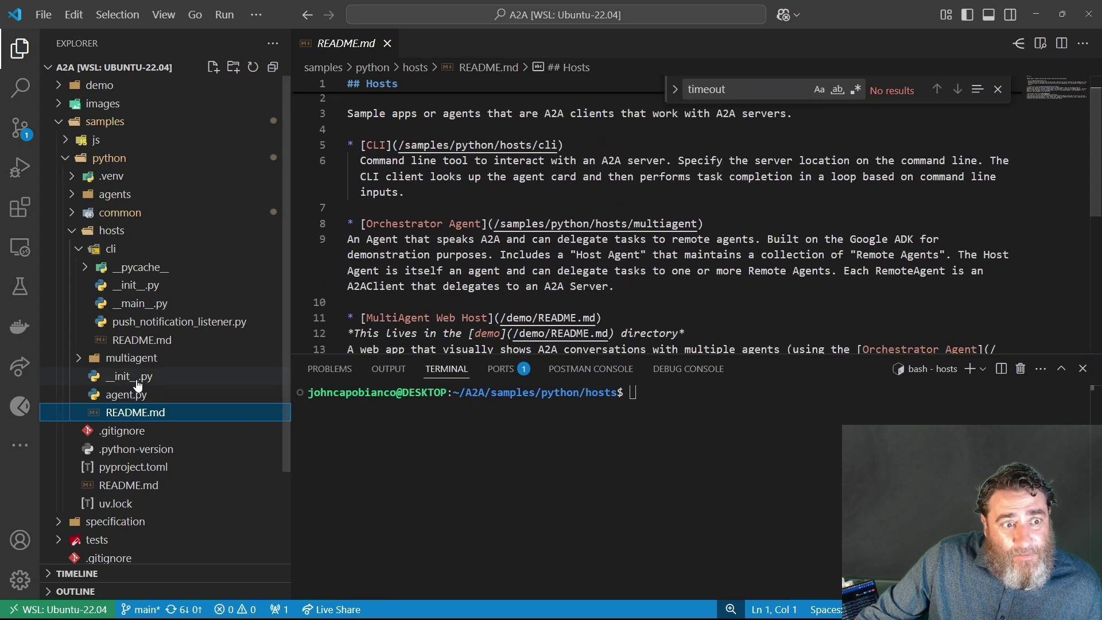
click(129, 485)
scroll(636, 263, down, 3)
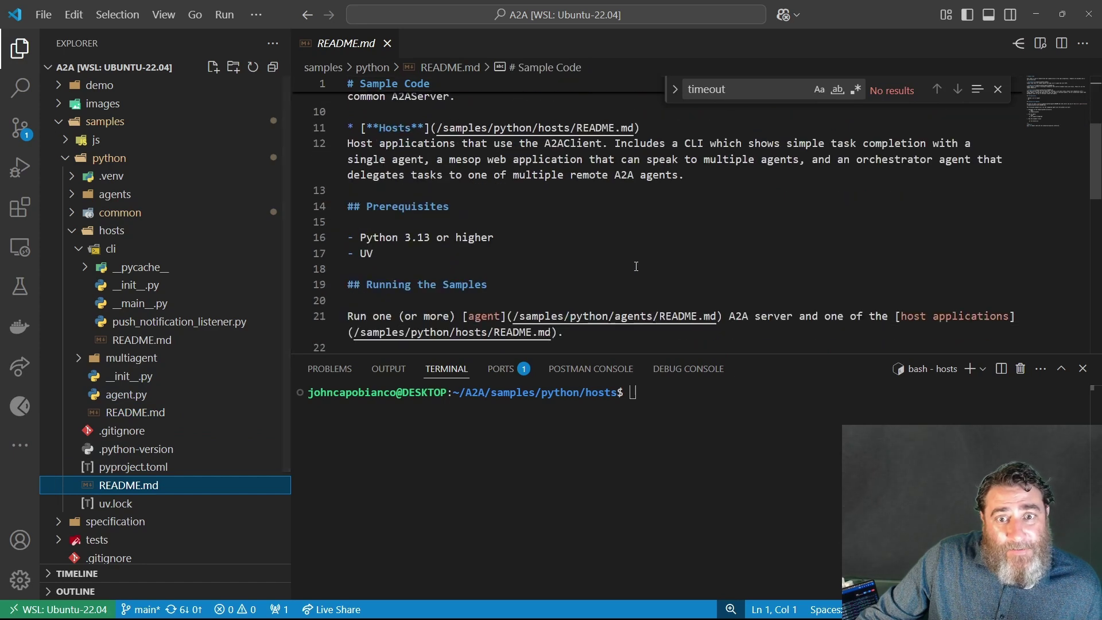
scroll(636, 263, down, 5)
scroll(624, 253, down, 3)
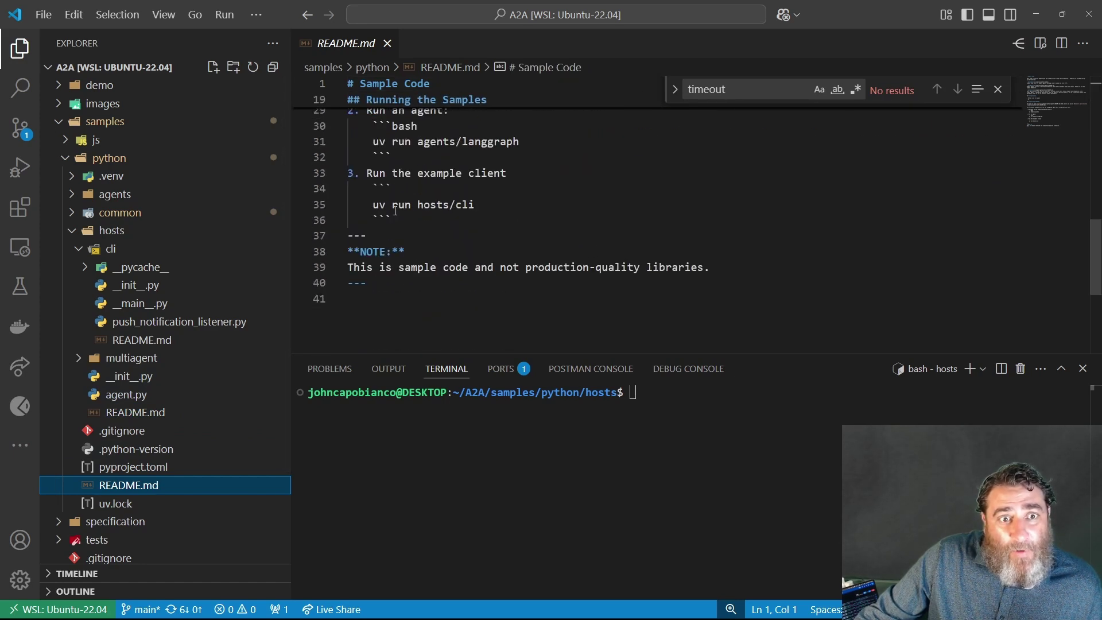
drag(372, 205, 476, 204)
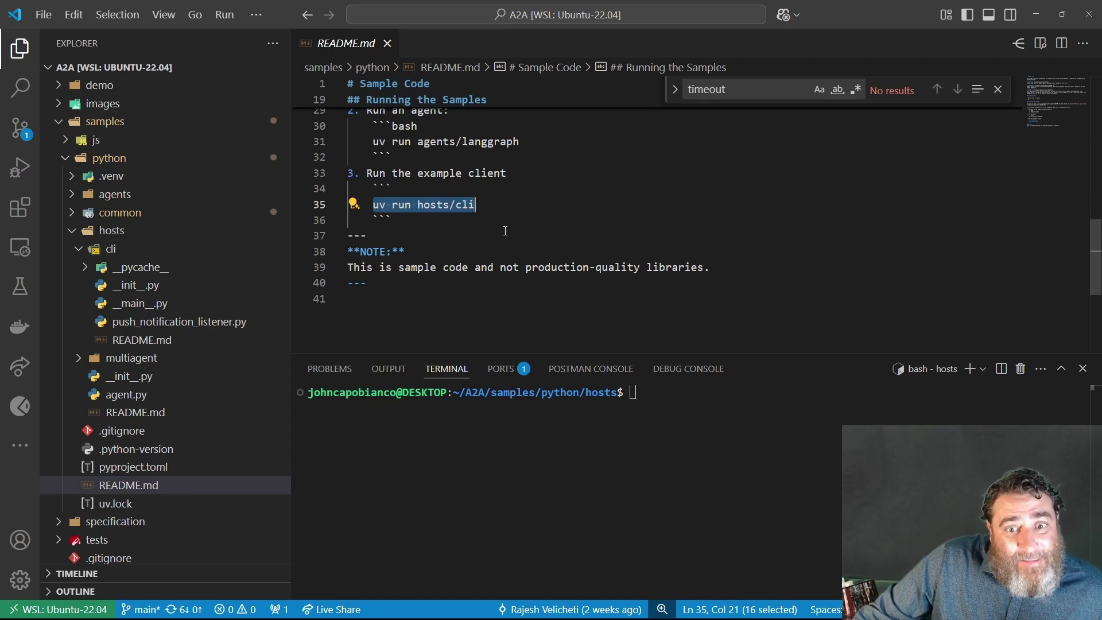
click(689, 443)
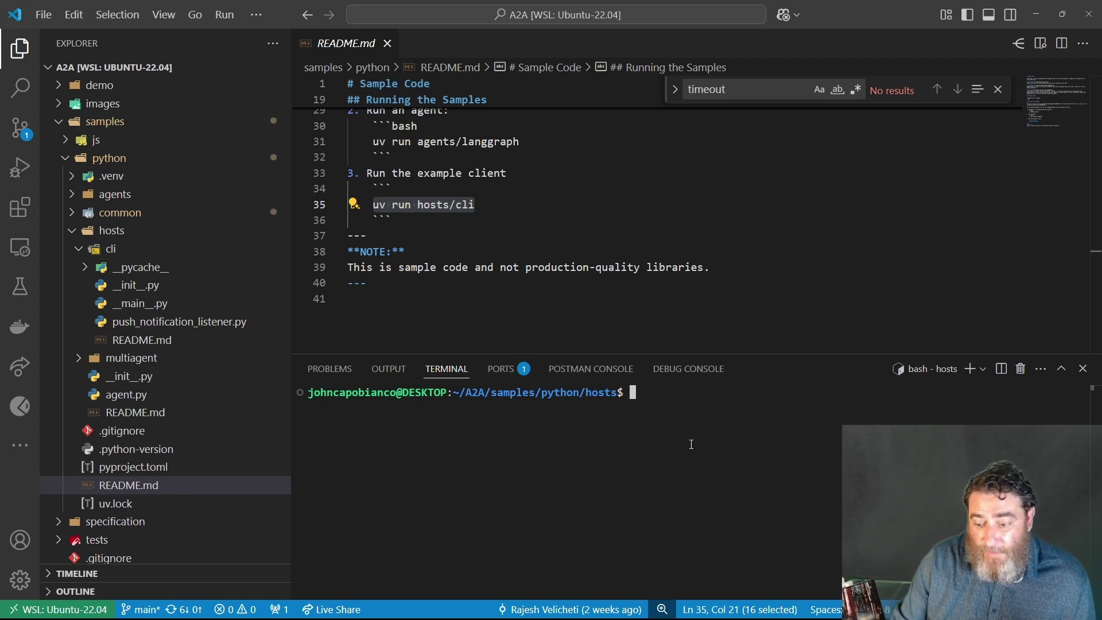
key(Up)
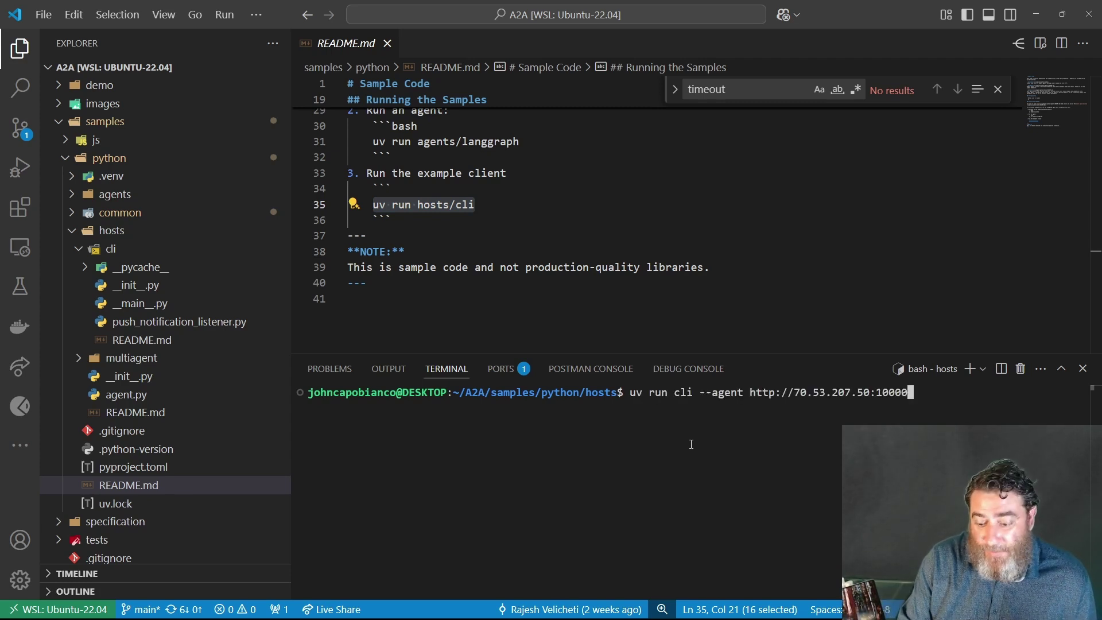
key(Return)
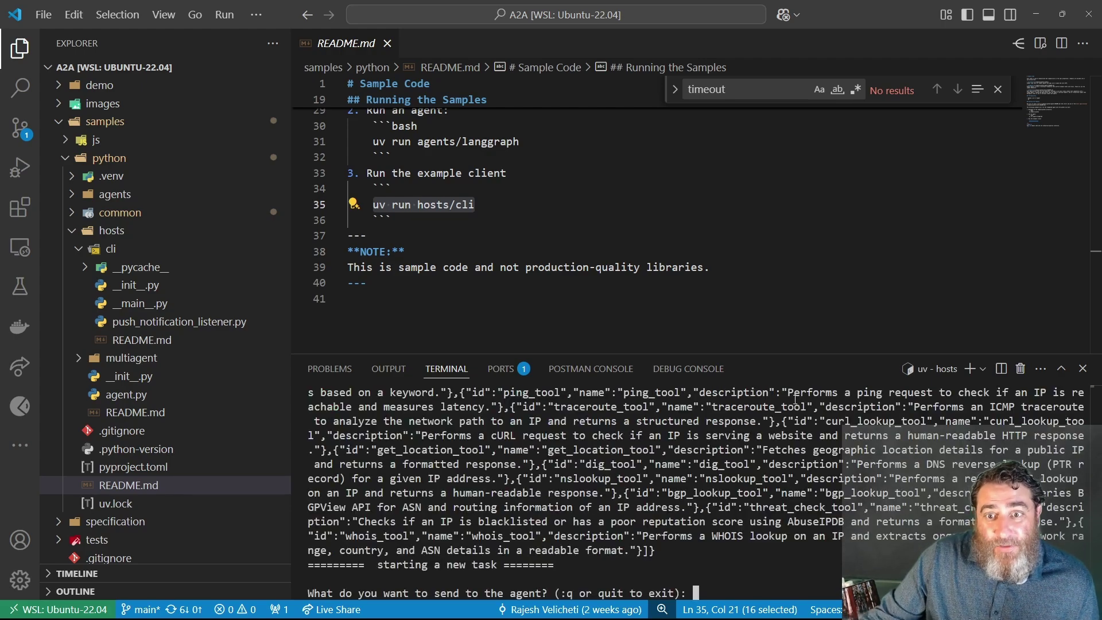
drag(776, 356, 777, 207)
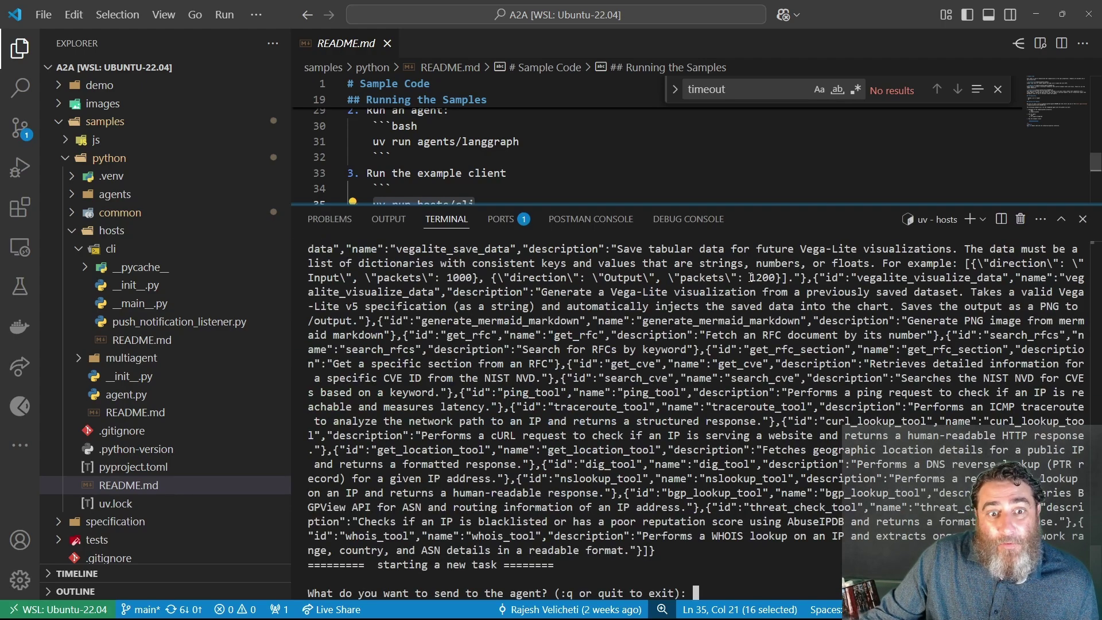
scroll(637, 388, up, 10)
scroll(639, 347, up, 5)
scroll(602, 348, up, 5)
scroll(560, 348, up, 5)
scroll(513, 351, up, 5)
scroll(512, 351, up, 5)
scroll(525, 348, up, 5)
scroll(537, 345, up, 5)
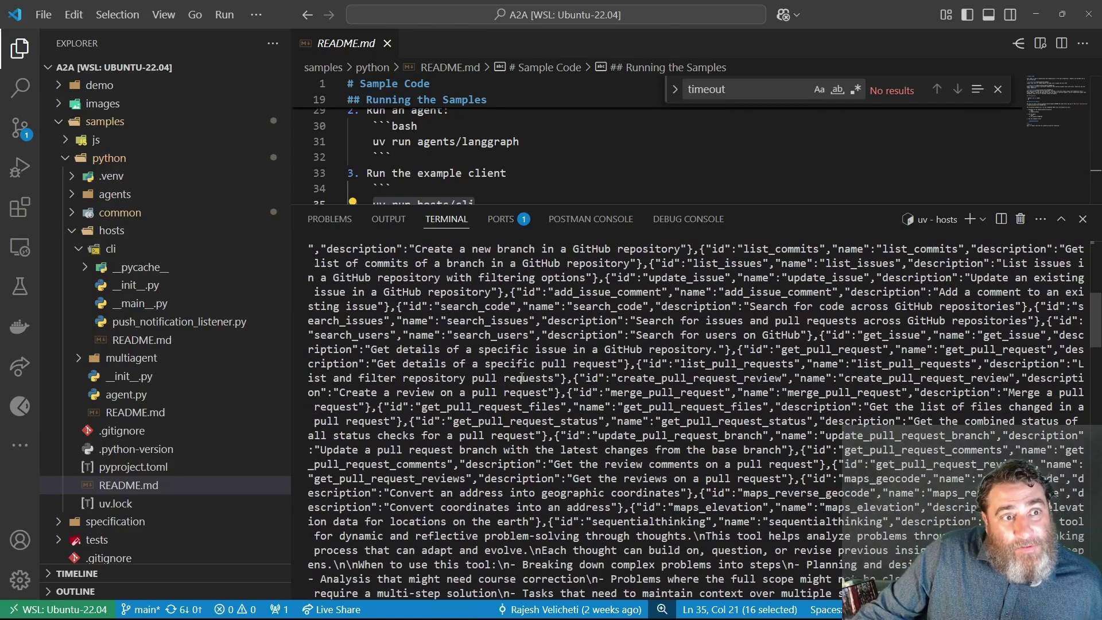
scroll(529, 357, up, 5)
scroll(519, 391, up, 5)
scroll(520, 392, up, 5)
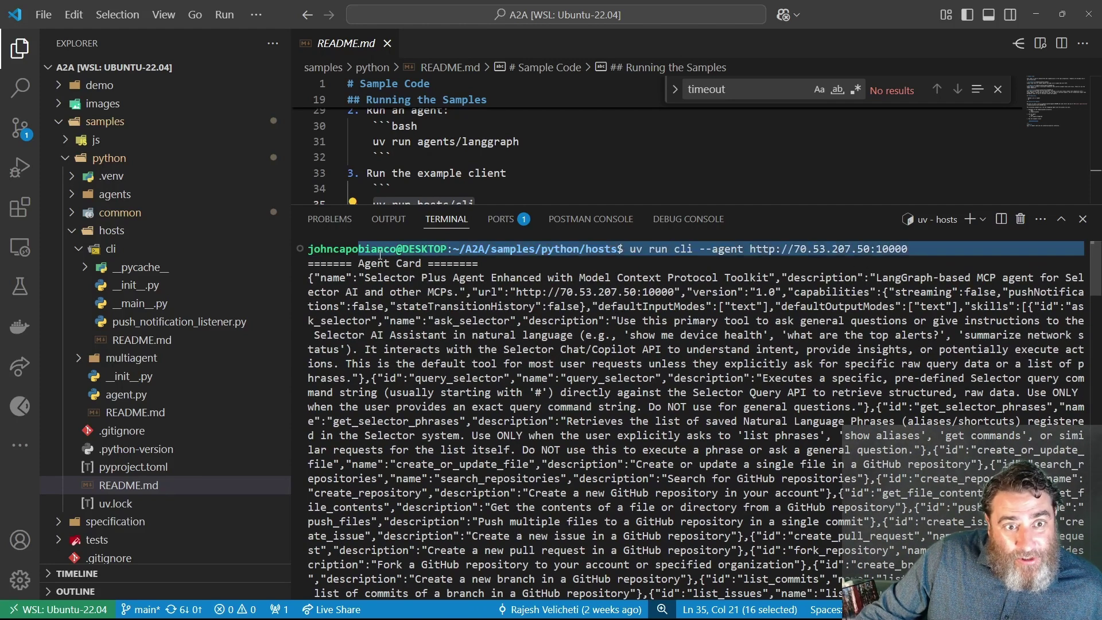
drag(309, 263, 488, 264)
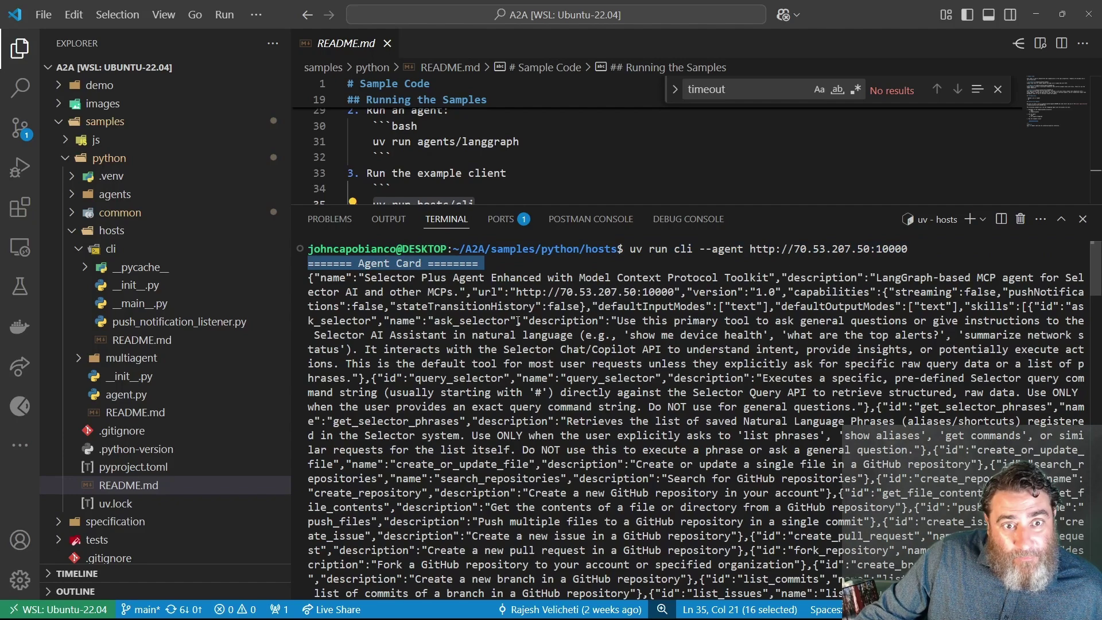
scroll(520, 392, down, 8)
scroll(520, 392, down, 8)
scroll(520, 392, down, 8)
scroll(520, 391, down, 8)
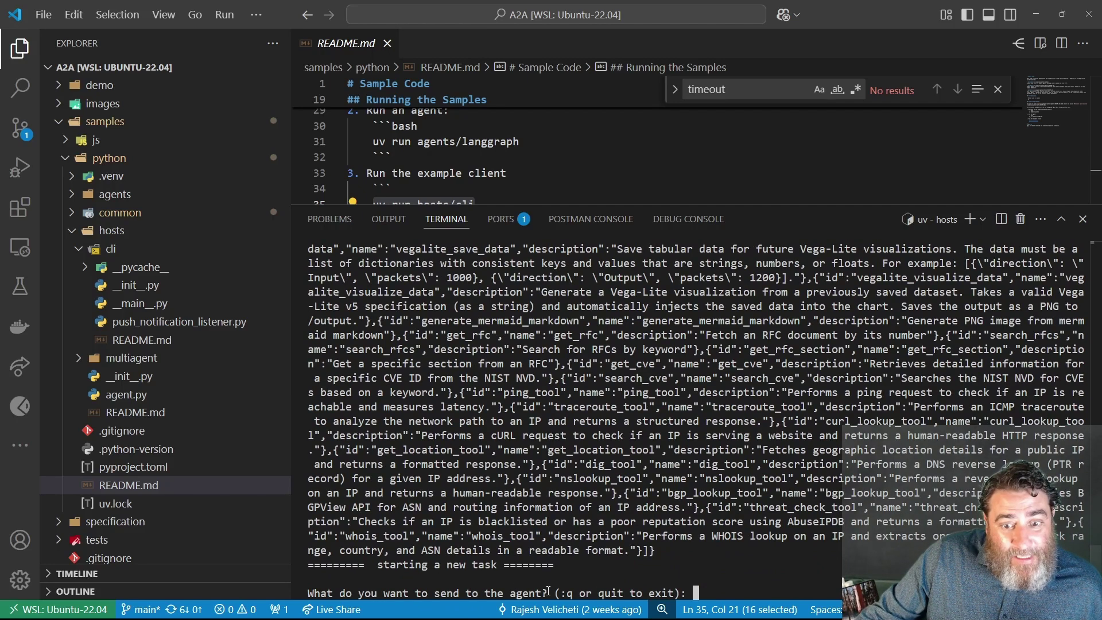
text(A)
Send 'Ask selector device S3 health' and receive 66 interfaces: 65 healthy, one failing
key(BackSpace)
text(Please a)
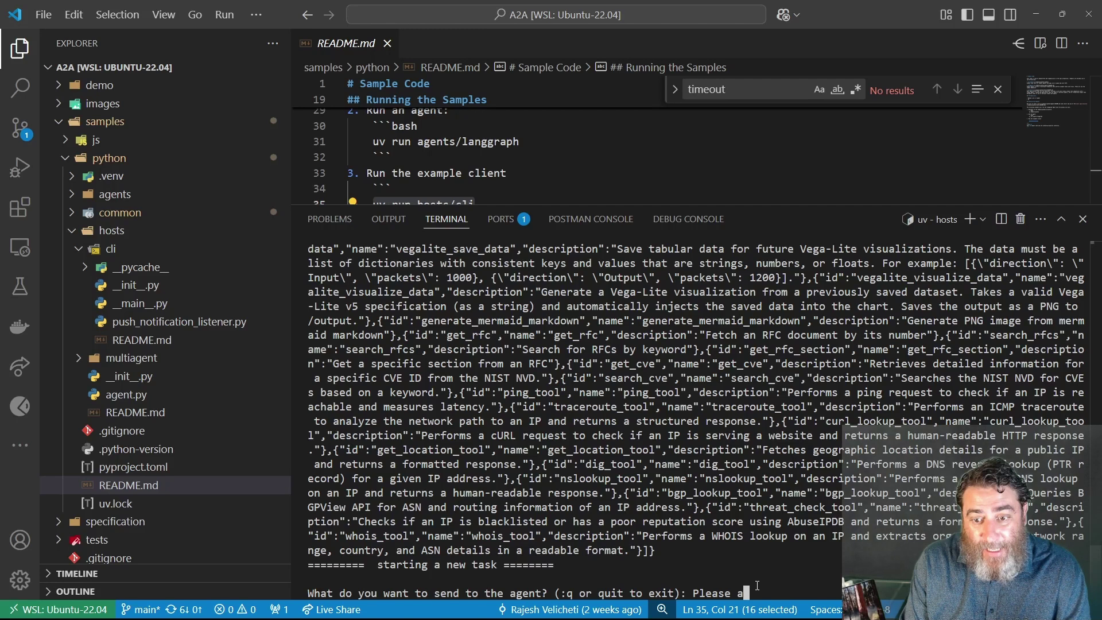
text(sk selector the)
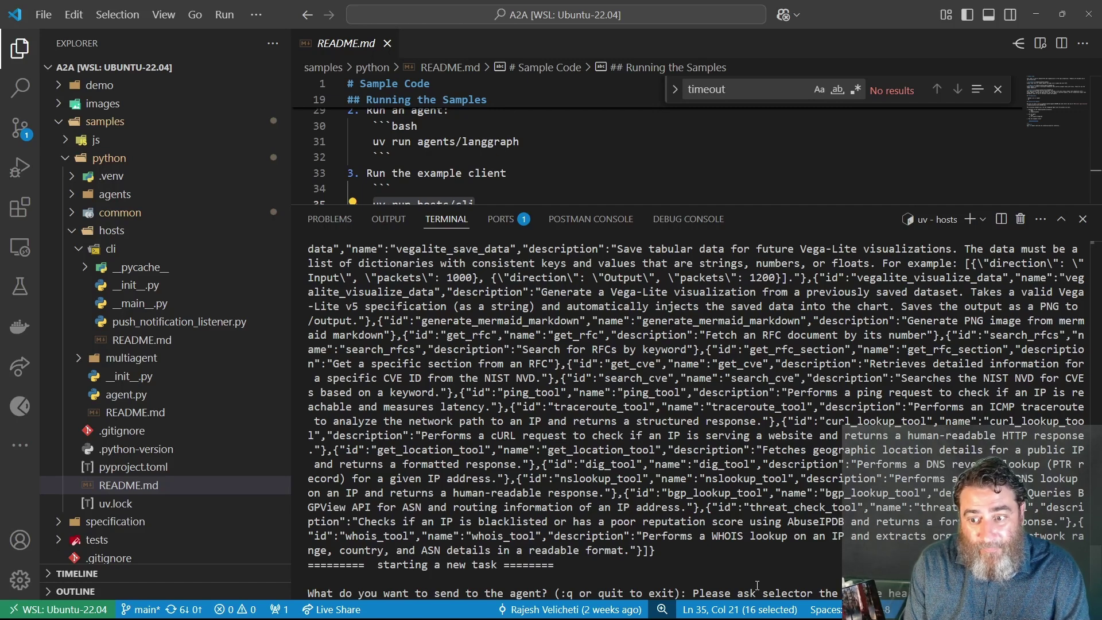
key(Return)
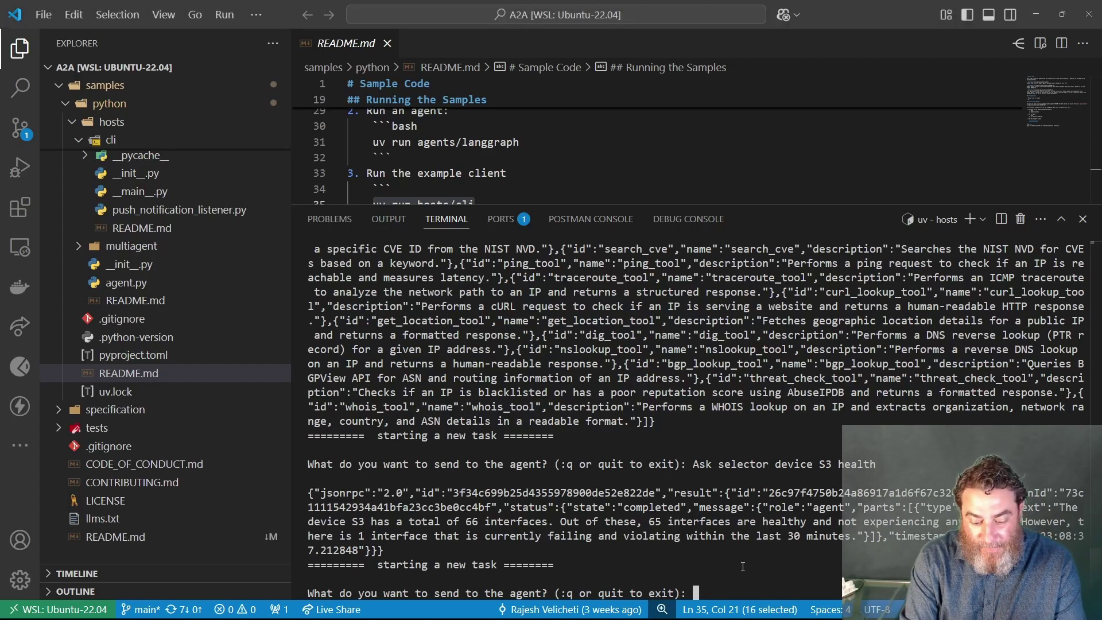
text(Can you please ema)
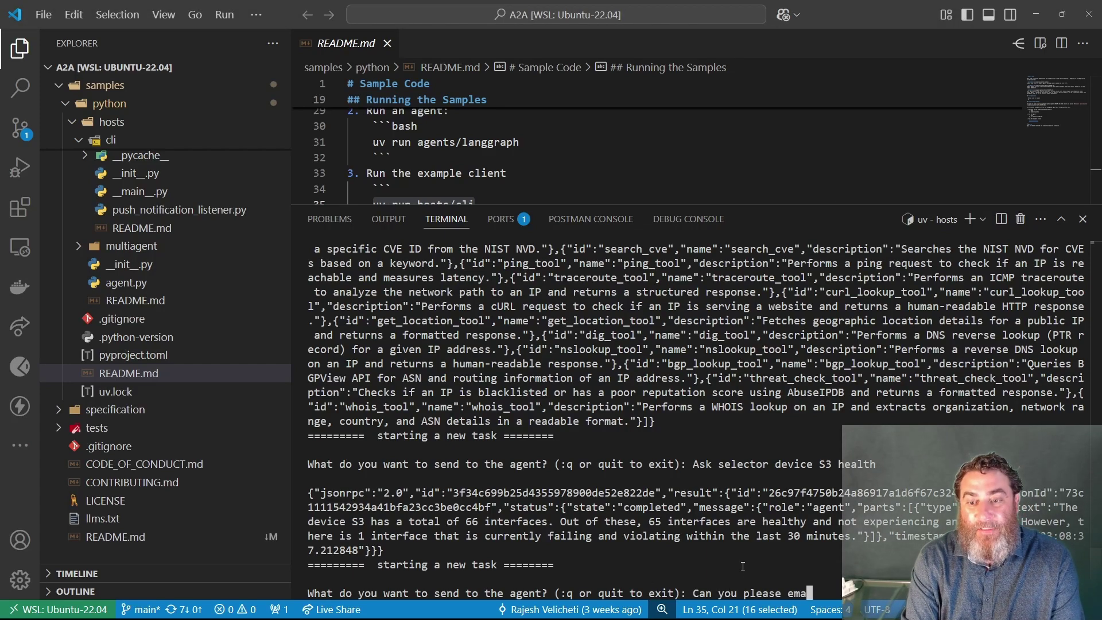
text(il that as a su)
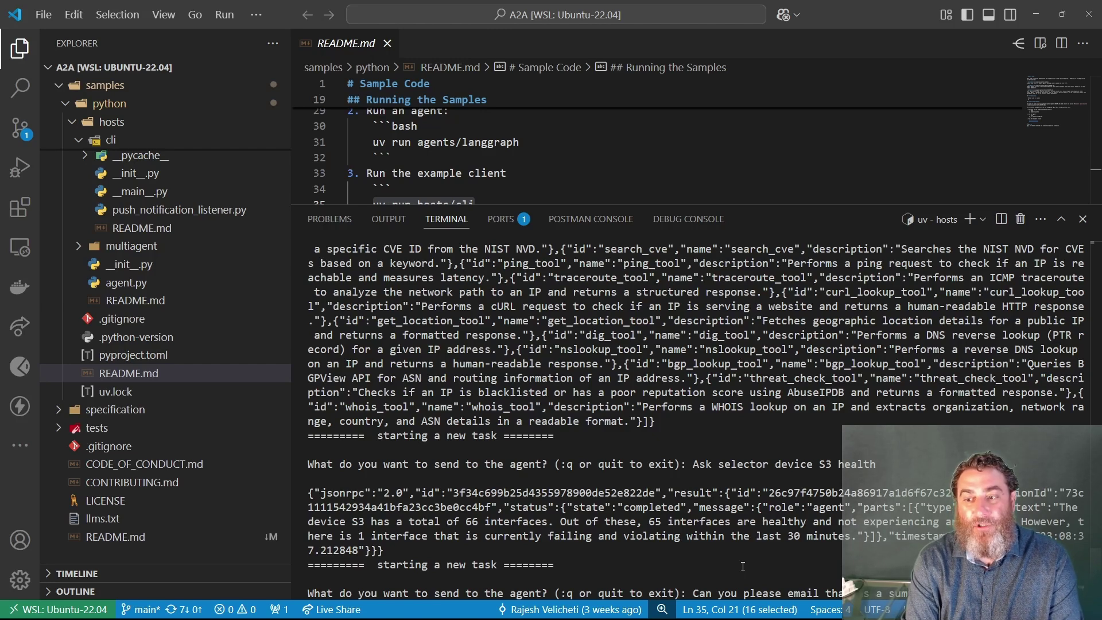
text(n Capobianco 2)
Request an emailed S3 health summary, supplying the full recipient address when the agent asks
key(BackSpace)
key(Return)
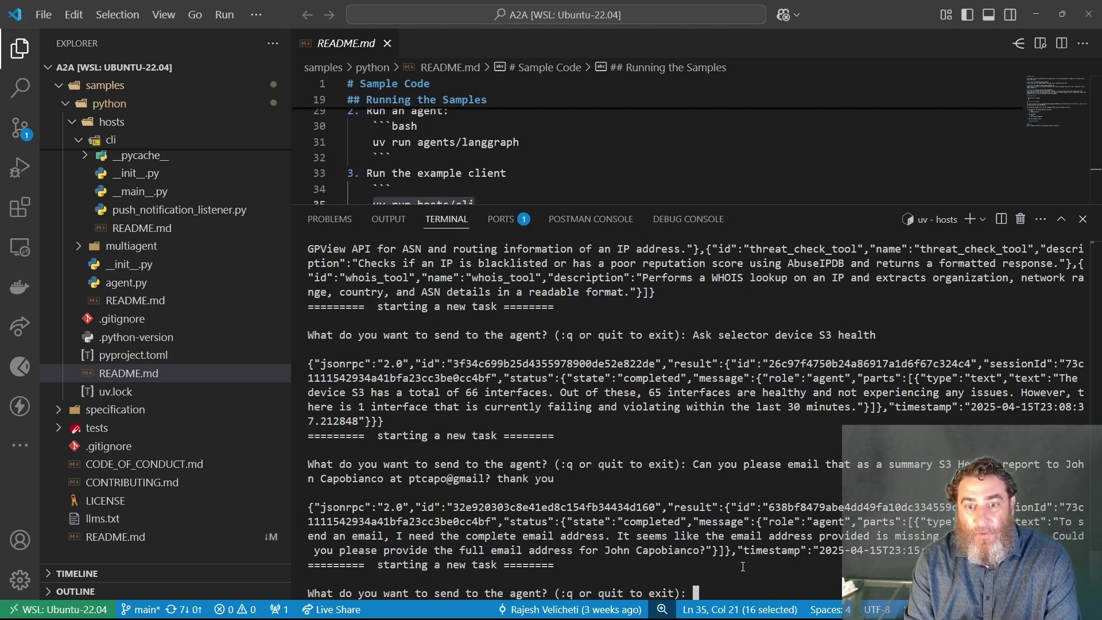
text(My apolo)
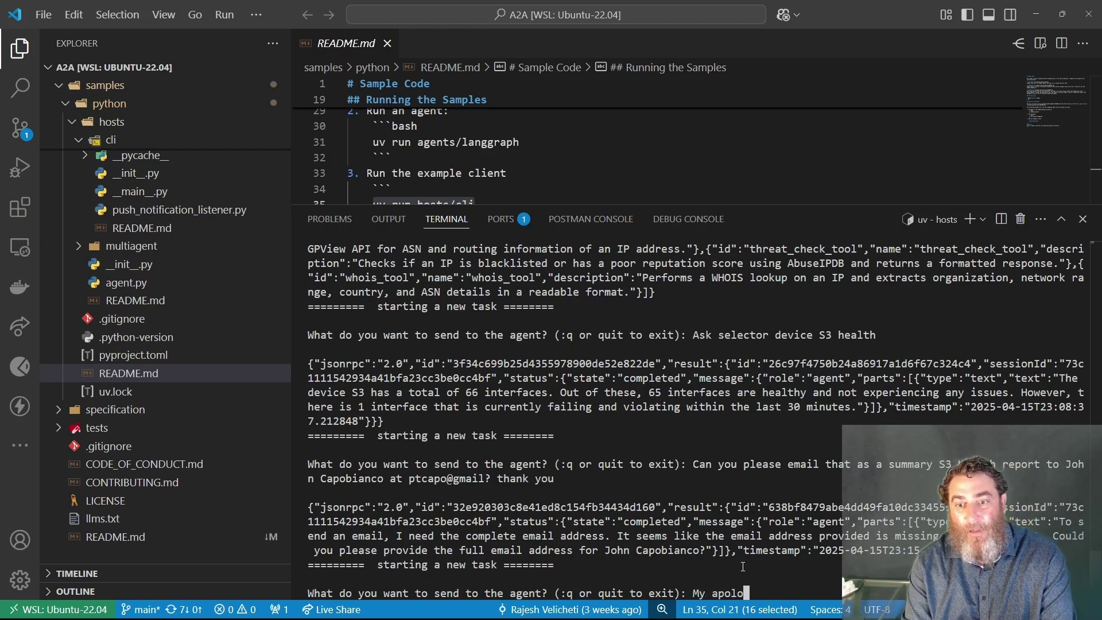
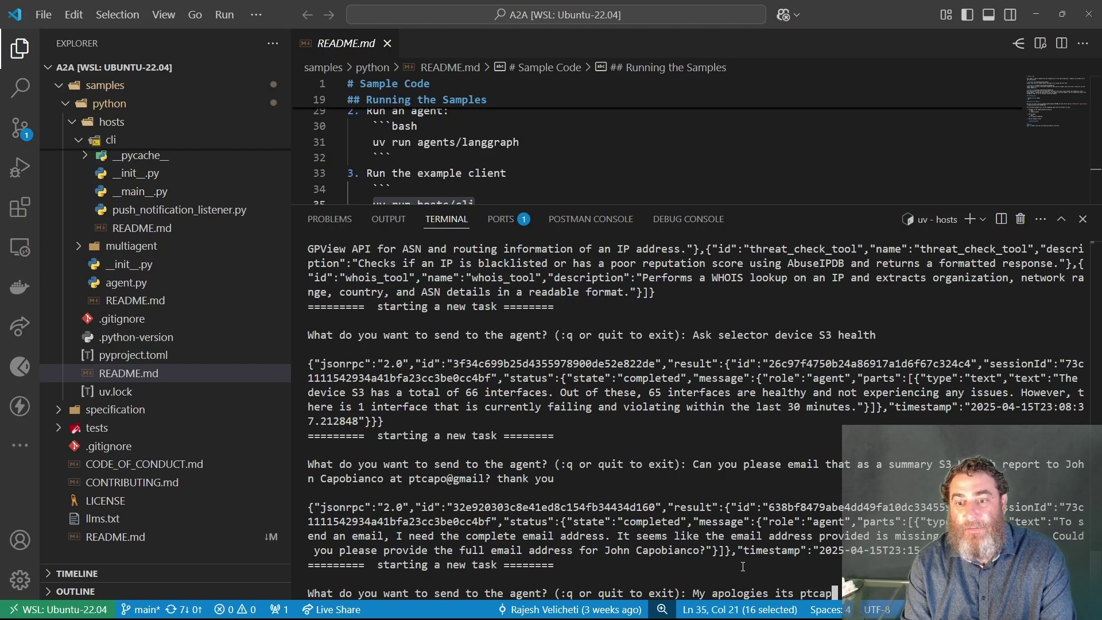
key(Return)
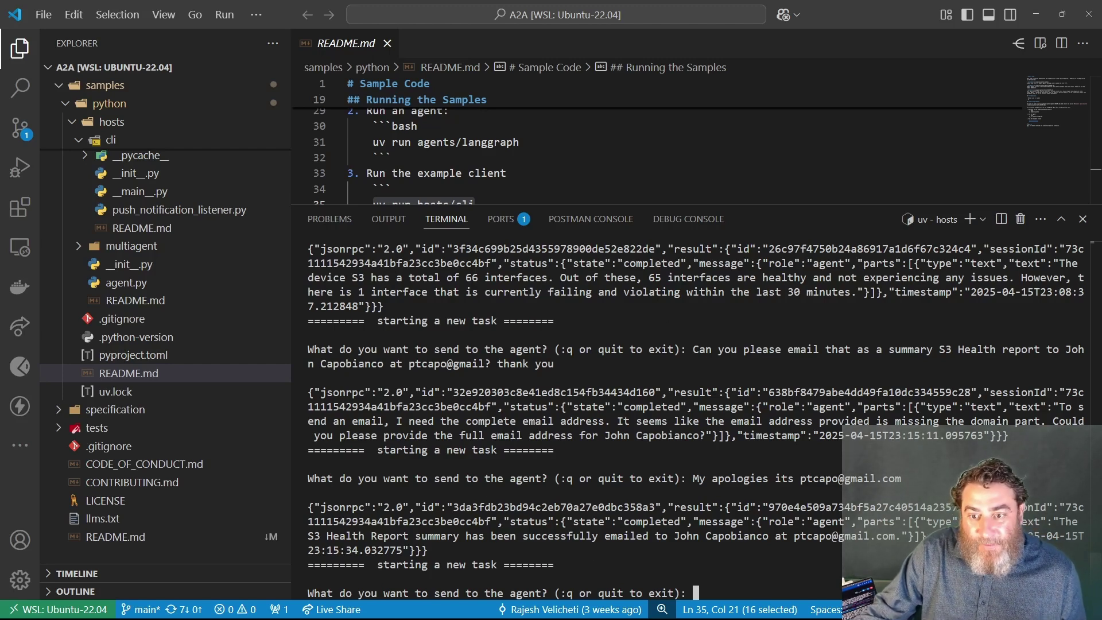
Review the S3 Health Report Summary email in Gmail, delete it, and return to VS Code
click(71, 613)
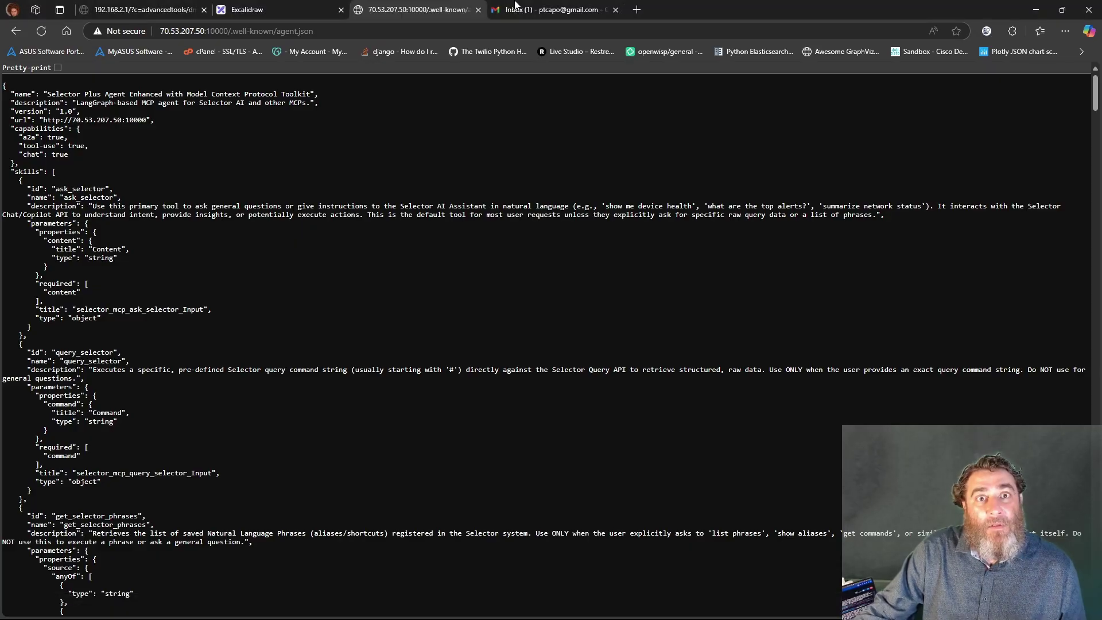
click(551, 9)
click(319, 186)
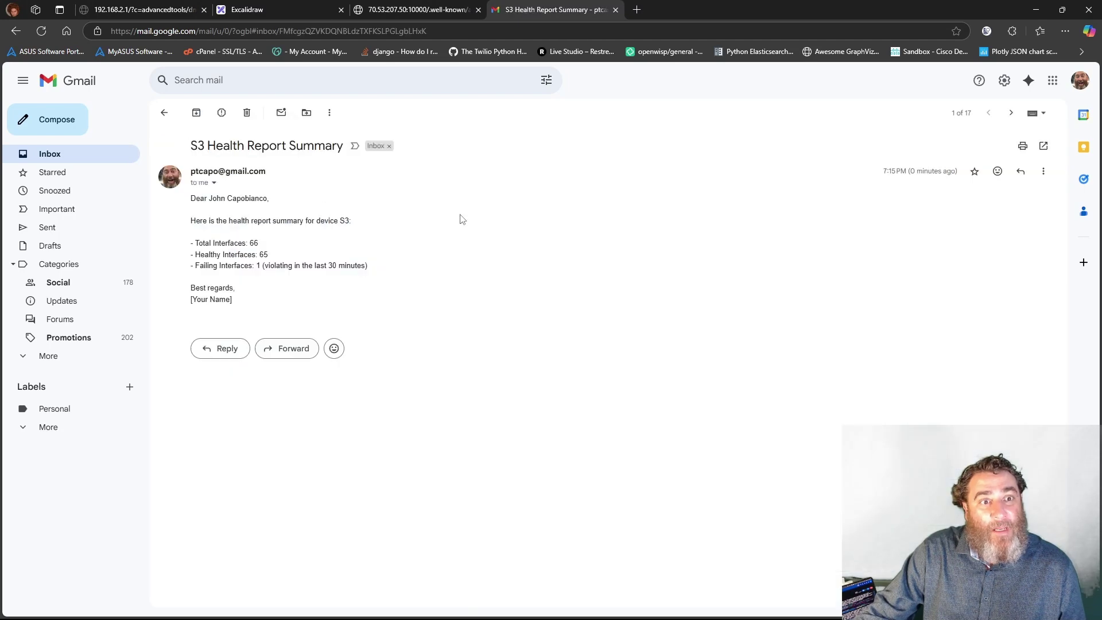
drag(235, 301, 191, 199)
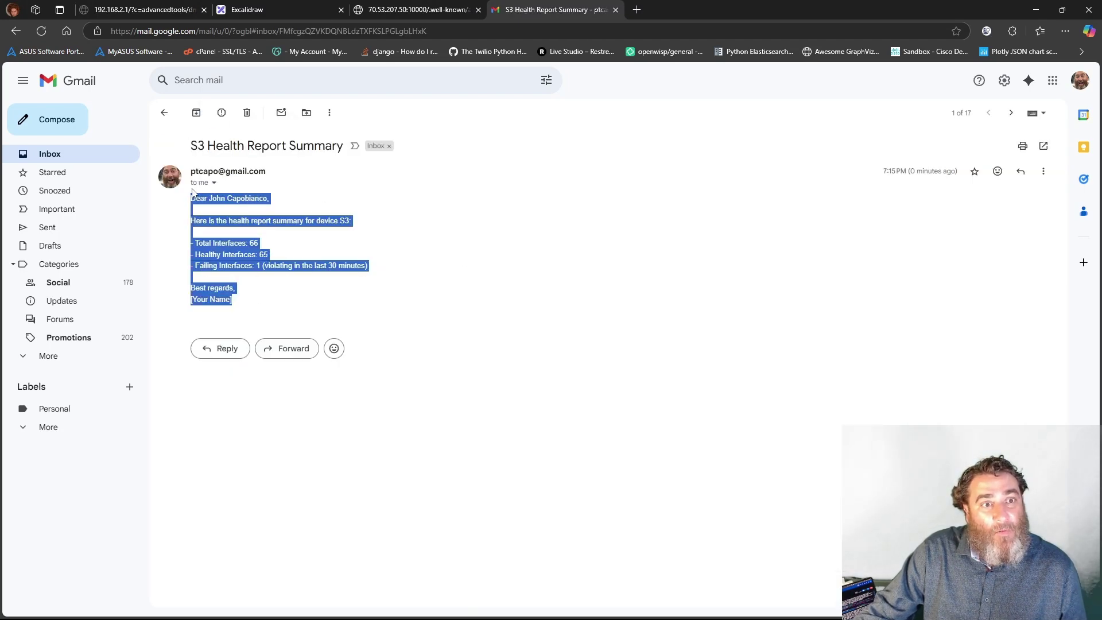
click(247, 113)
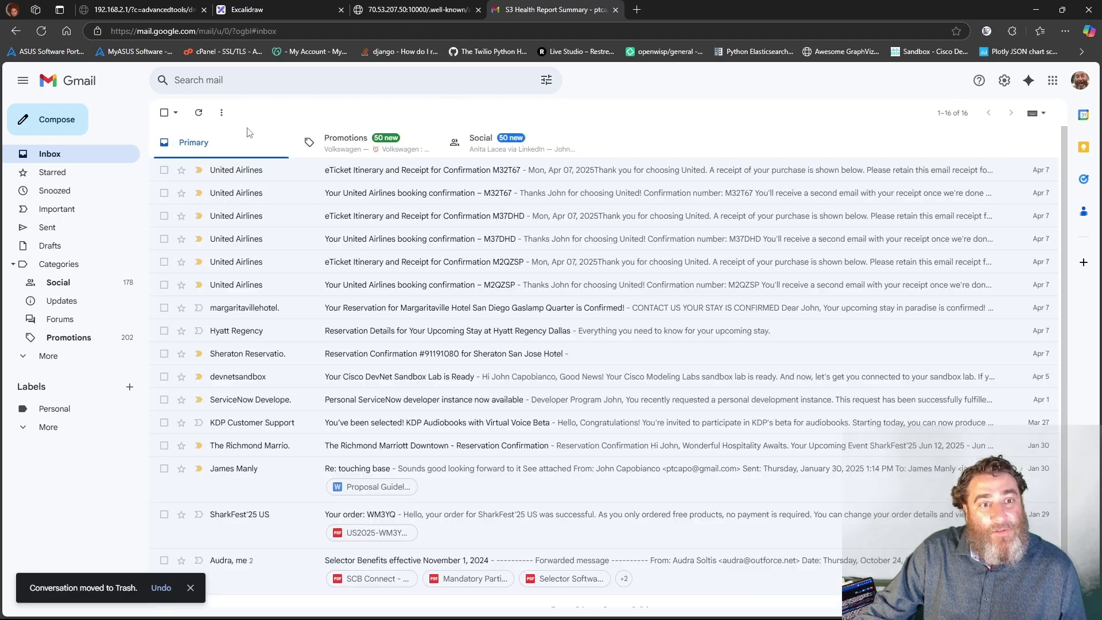
click(145, 607)
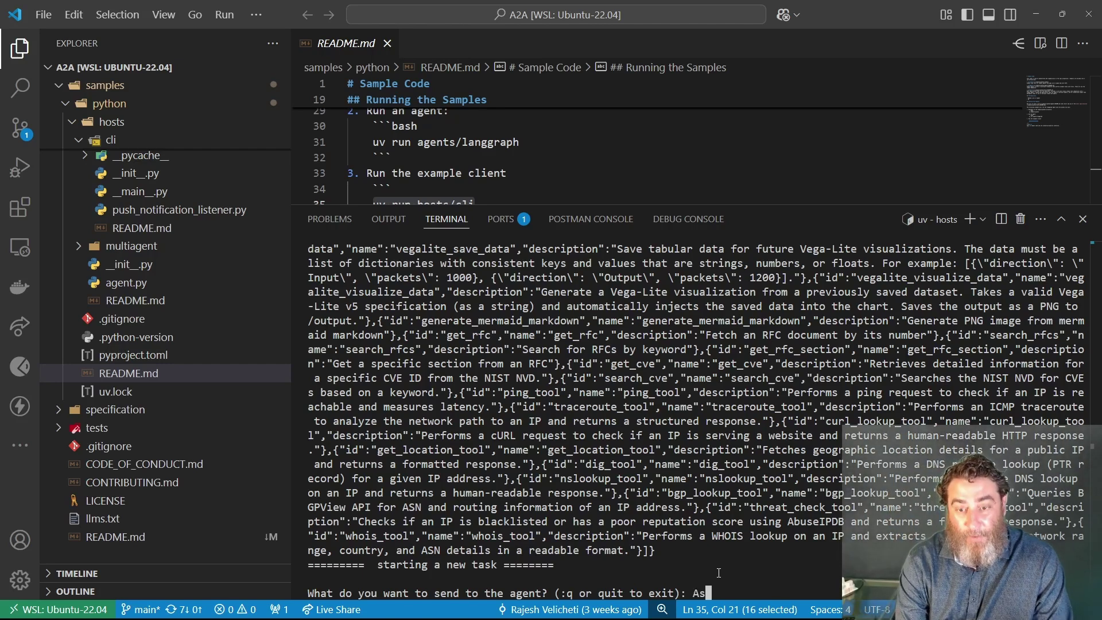
text(Ask select)
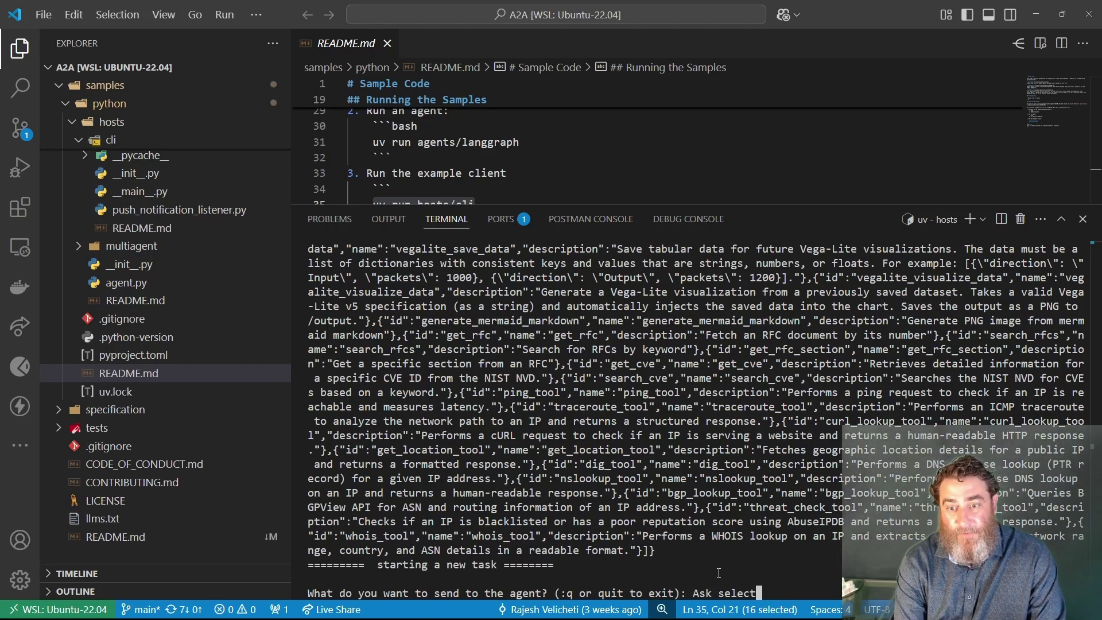
text(or S3 device version a)
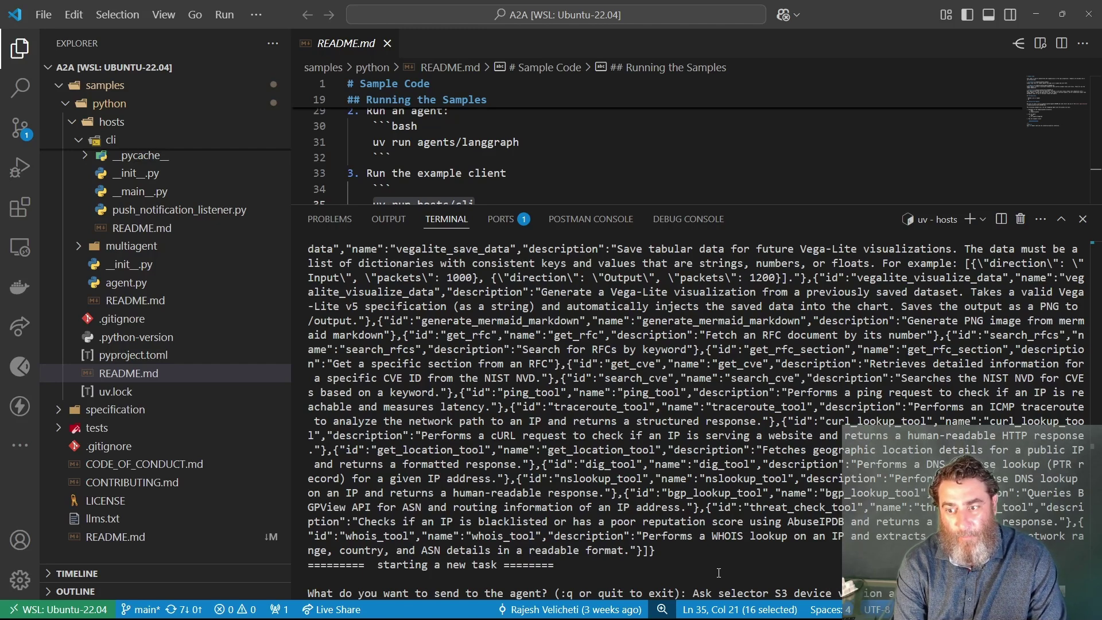
Ask for S3's version and vulnerabilities, restarting the hung client; it reports 21.3R1, no CVEs
key(Return)
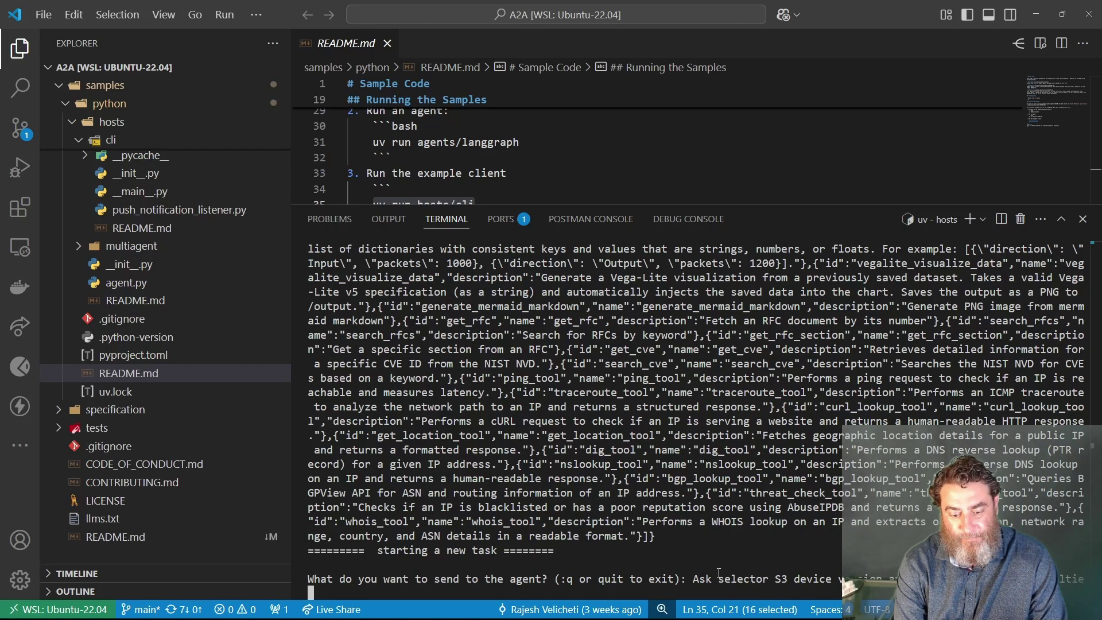
key(ctrl+c)
key(Up)
key(Return)
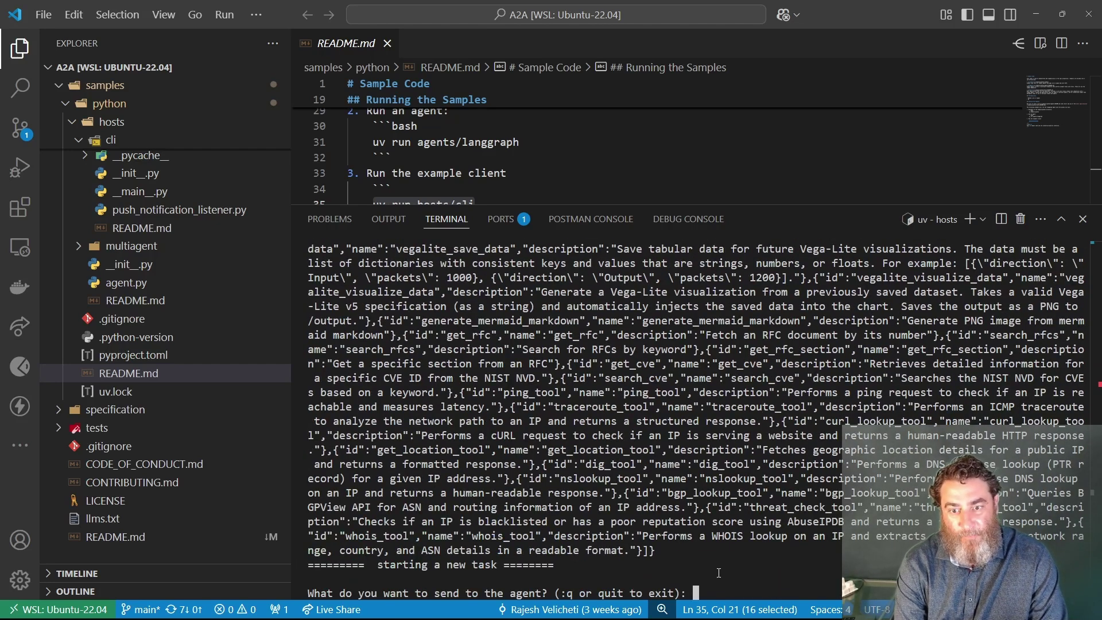
text(Ask selector )
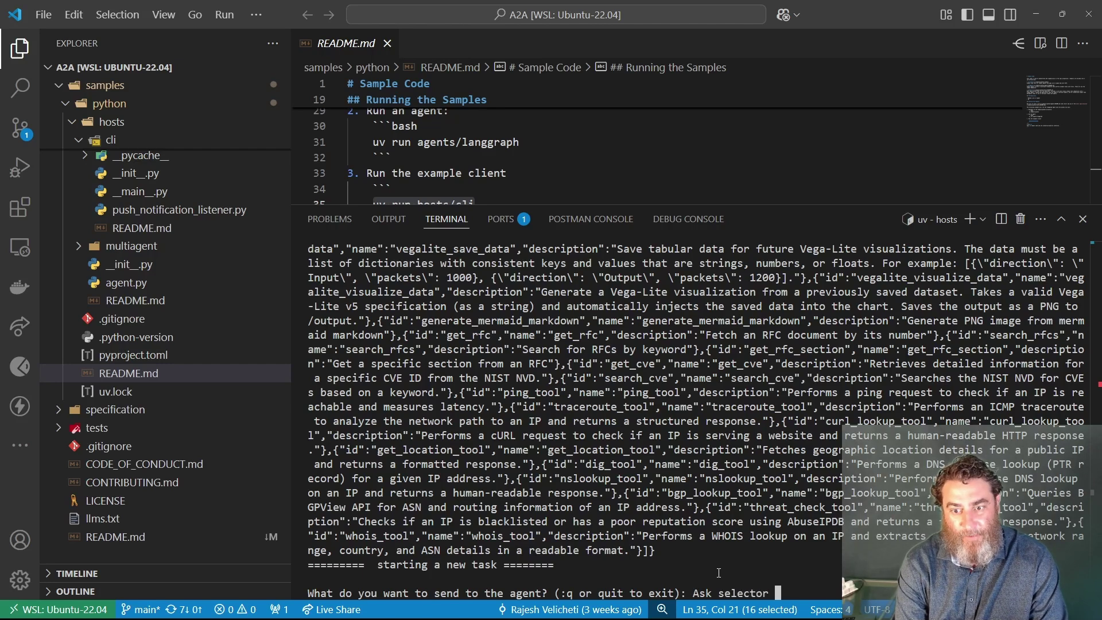
text(S3 device)
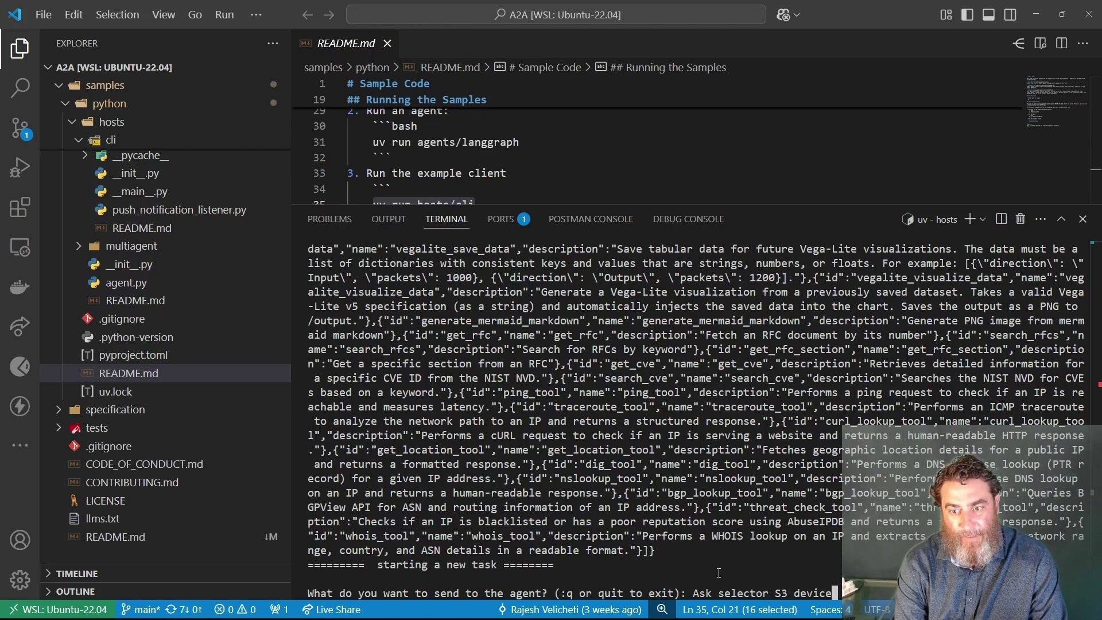
text( version a)
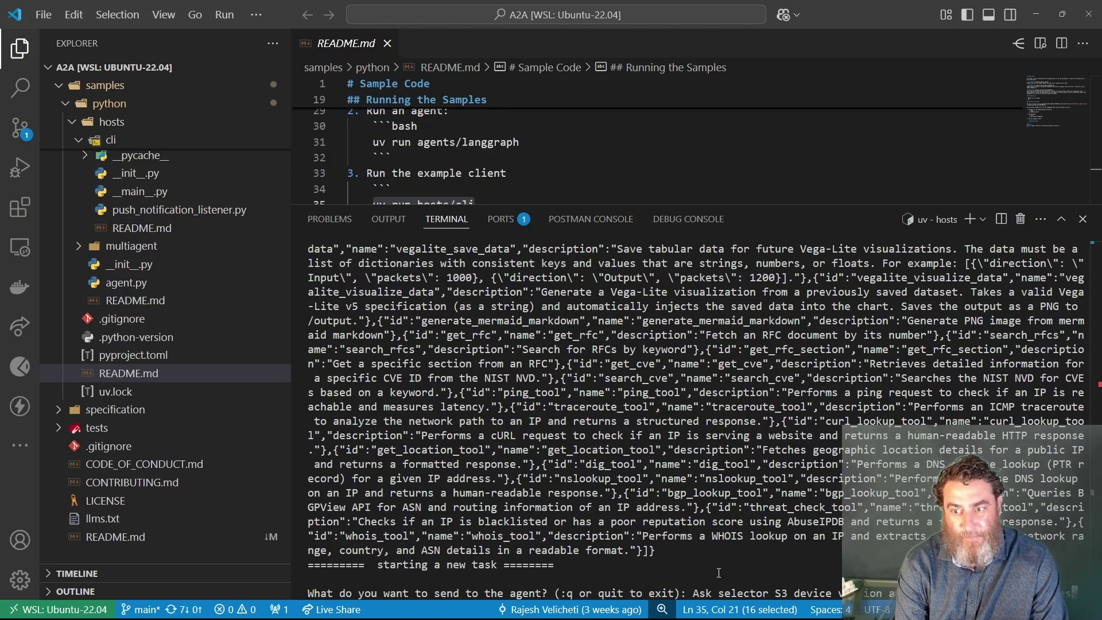
text(d please)
key(Return)
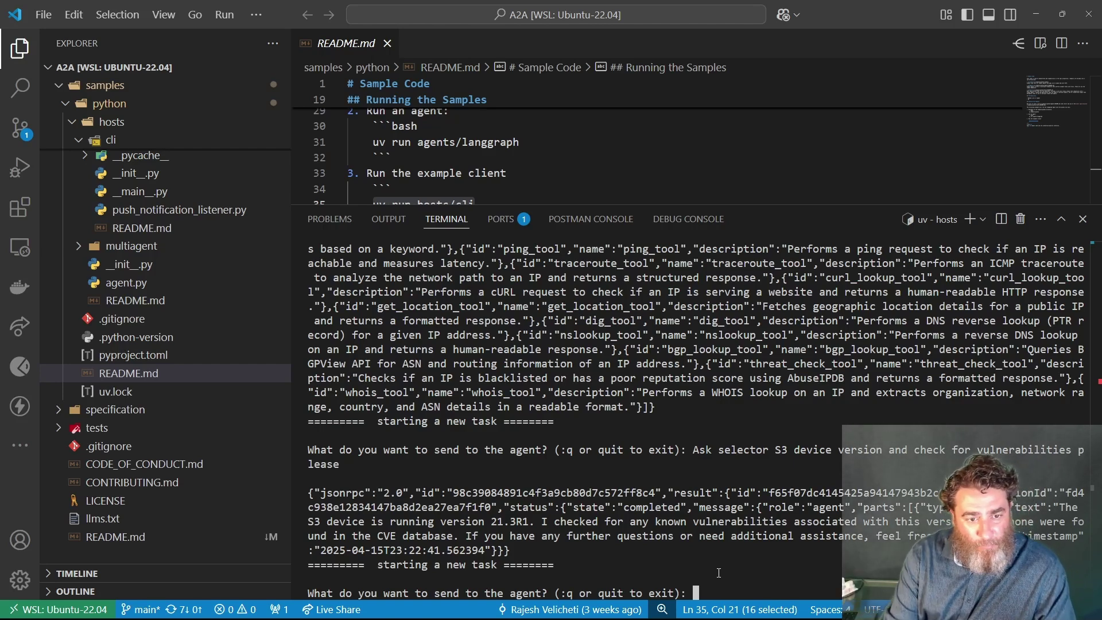
text(Do not use S)
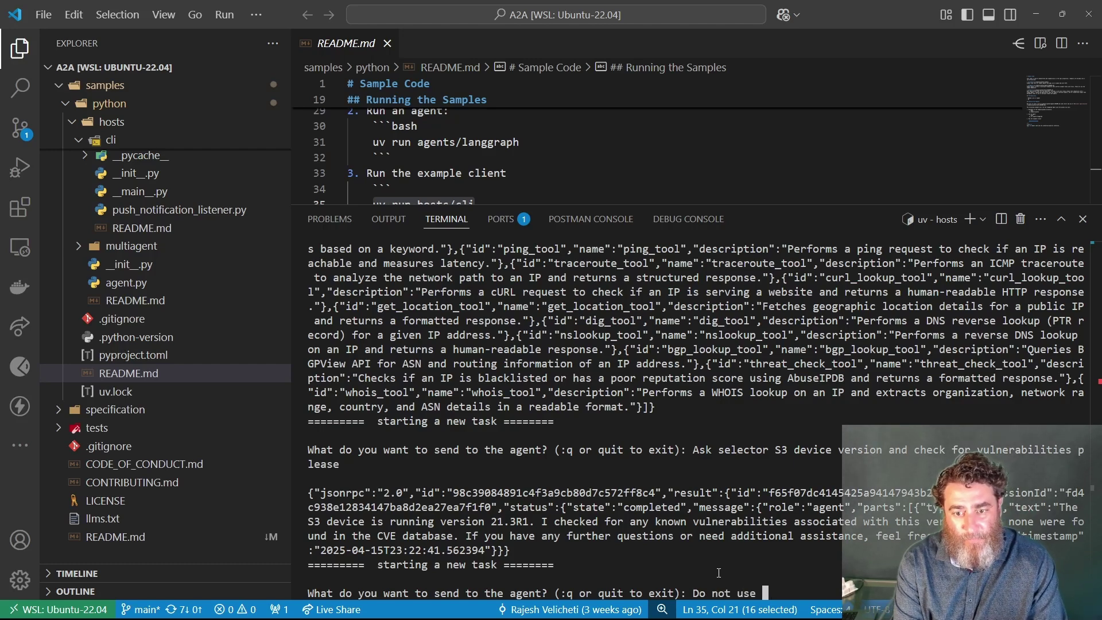
Request S3 guidance from vendor, OS and version only, withholding the device name from NIST
key(BackSpace)
key(BackSpace)
key(BackSpace)
text(Use the in)
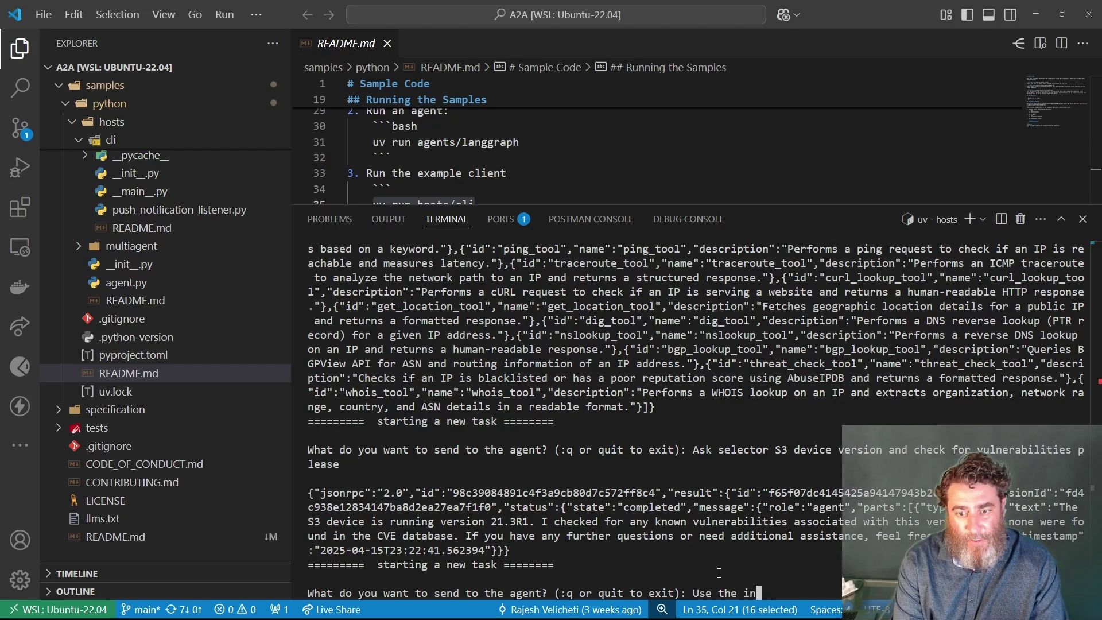
text(formation from)
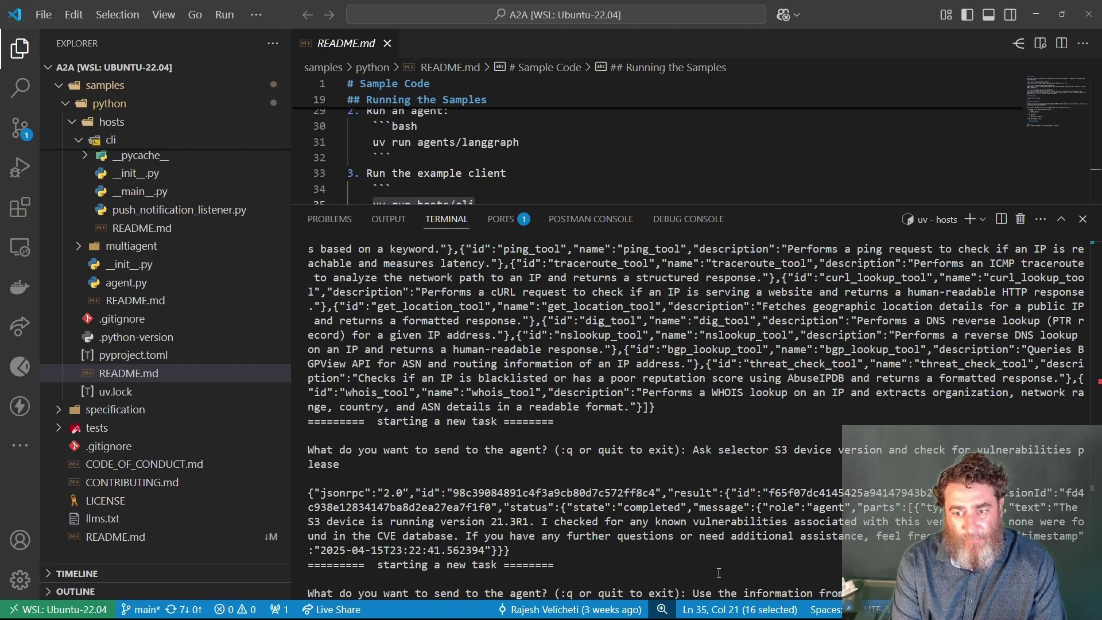
text( le)
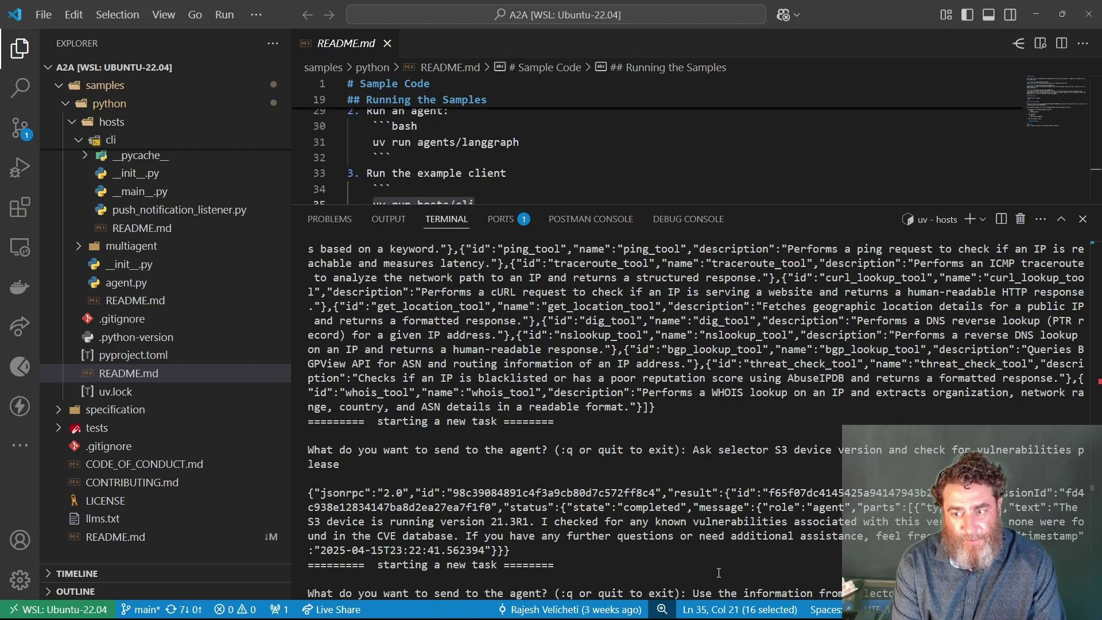
text(ve)
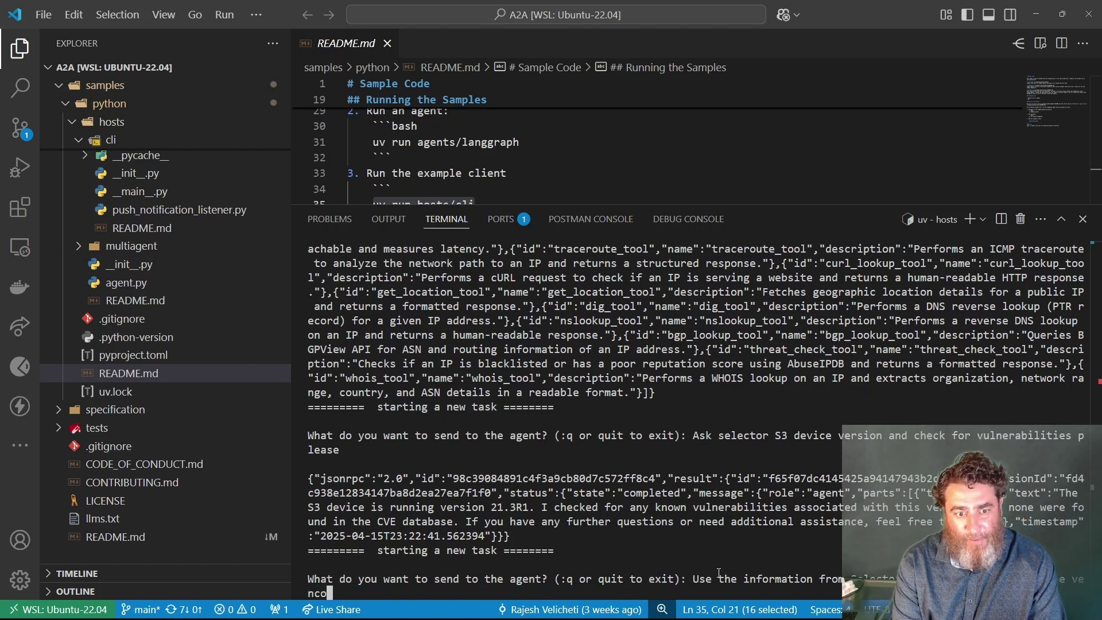
text(ndor and operating system and version n)
key(BackSpace)
text(do not pass )
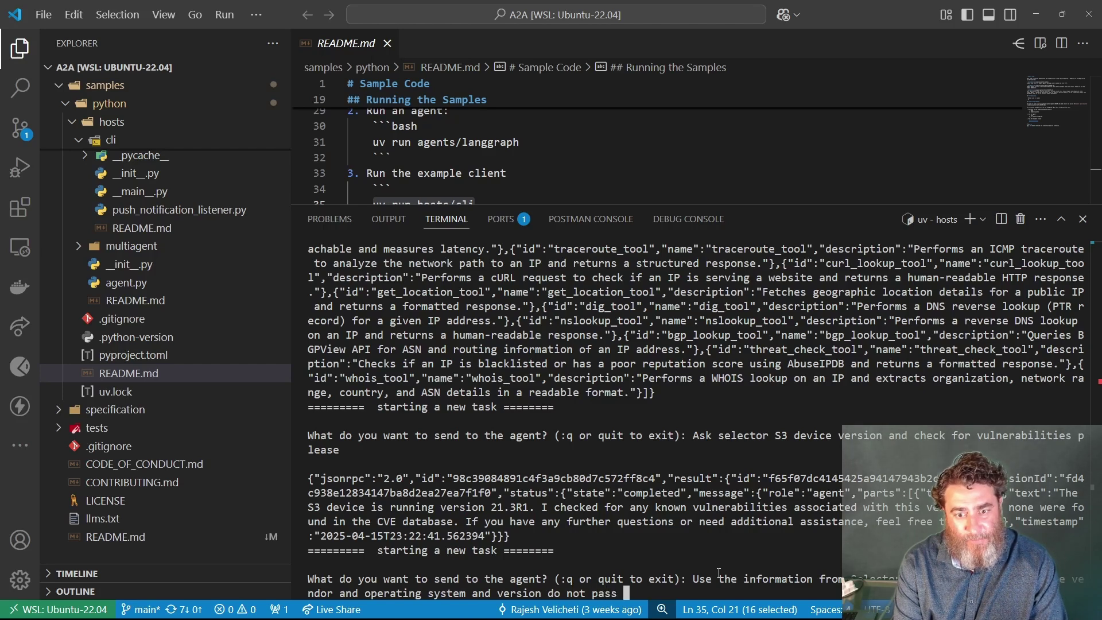
text(the device name to NIST)
key(Return)
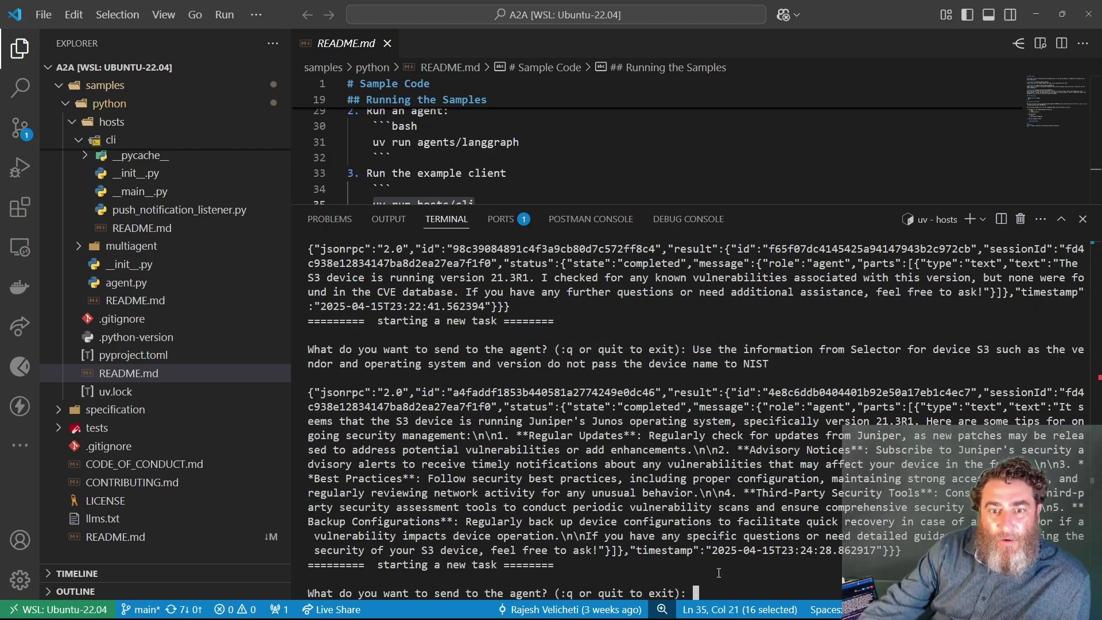
Select the agent's Juniper security guidance, then switch to the Excalidraw diagram
mouse_move(902, 555)
mouse_down()
mouse_move(347, 404)
mouse_move(340, 393)
mouse_up()
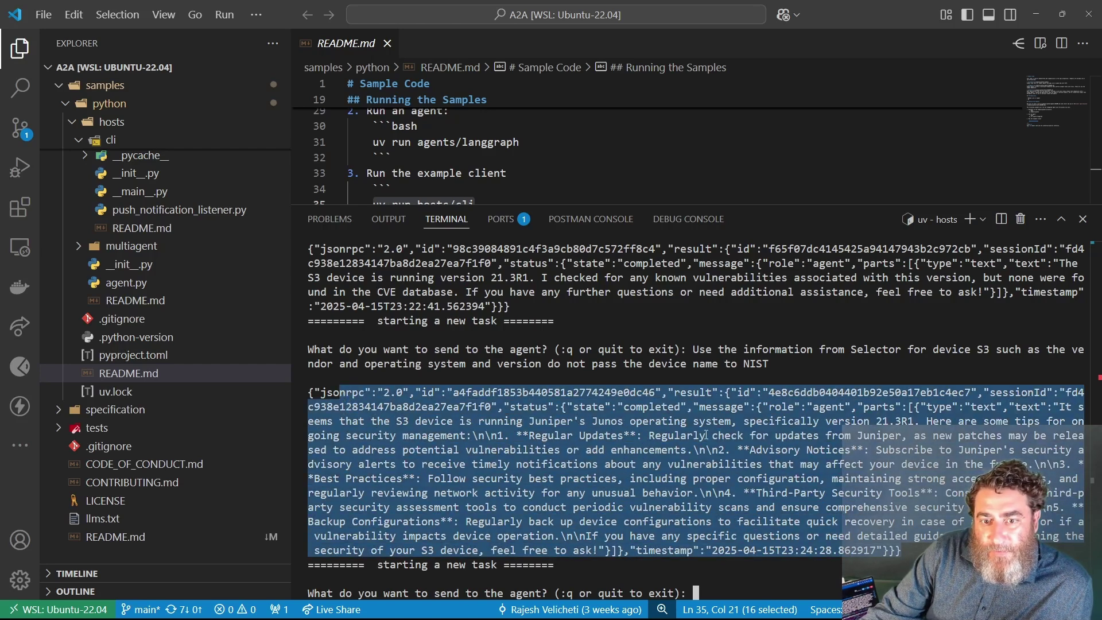
scroll(708, 437, up, 1)
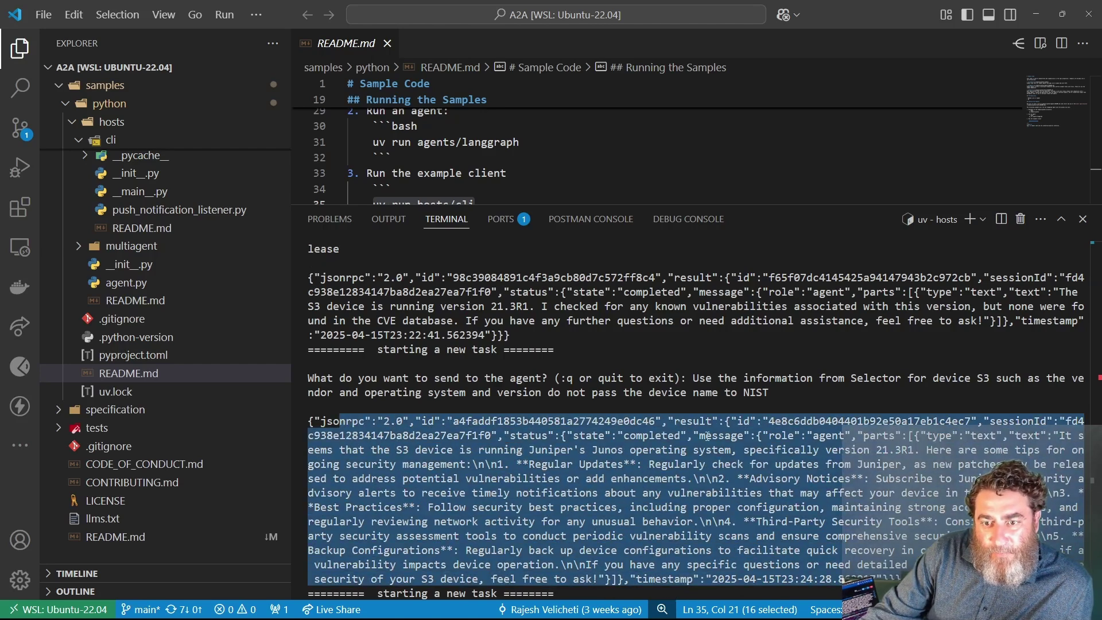
scroll(707, 436, down, 1)
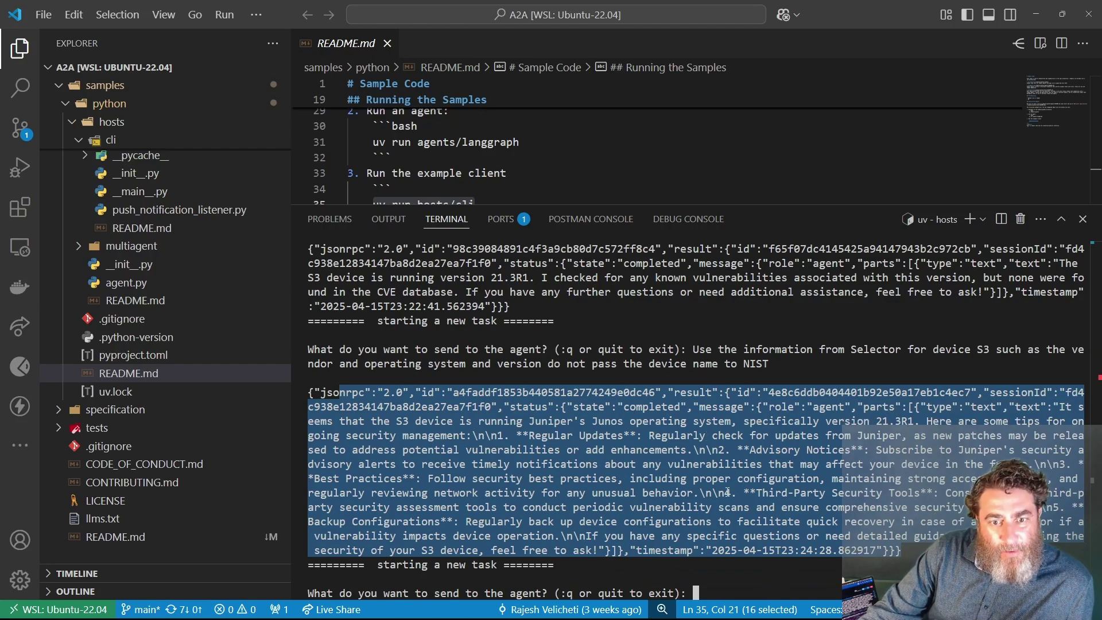
click(321, 606)
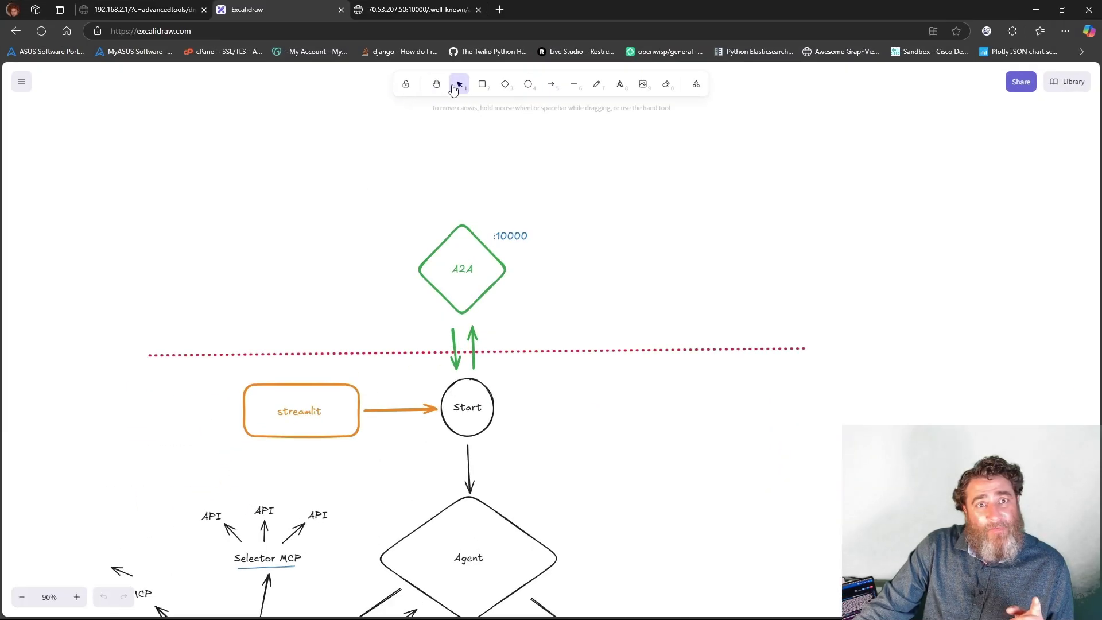
Extend a dotted line from the A2A node to a new dotted diamond labelled A2A
click(572, 85)
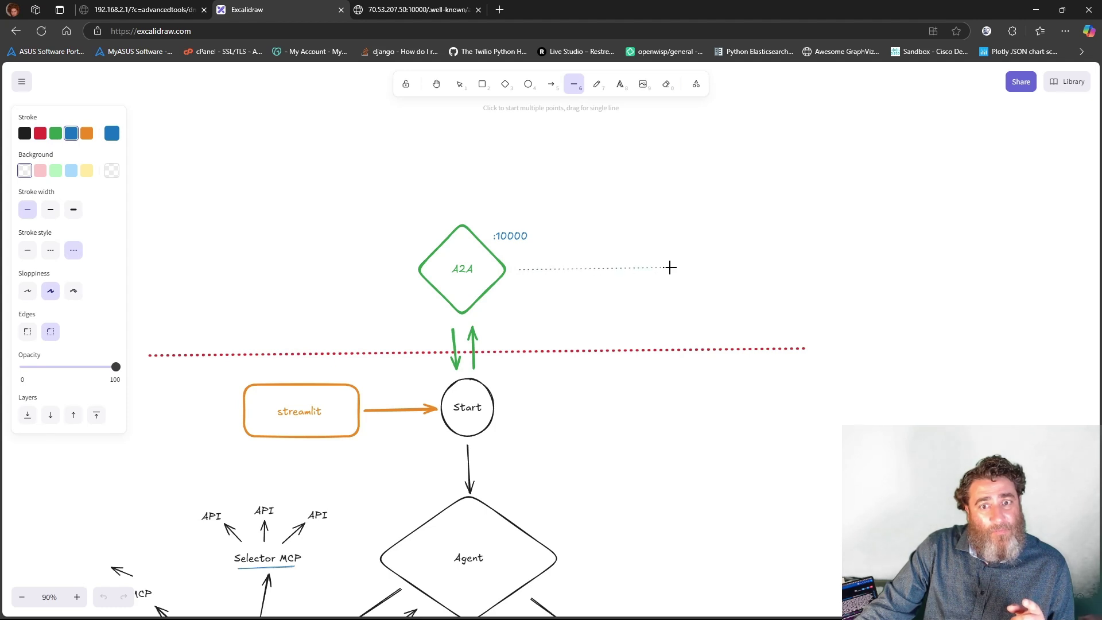
drag(676, 271, 677, 271)
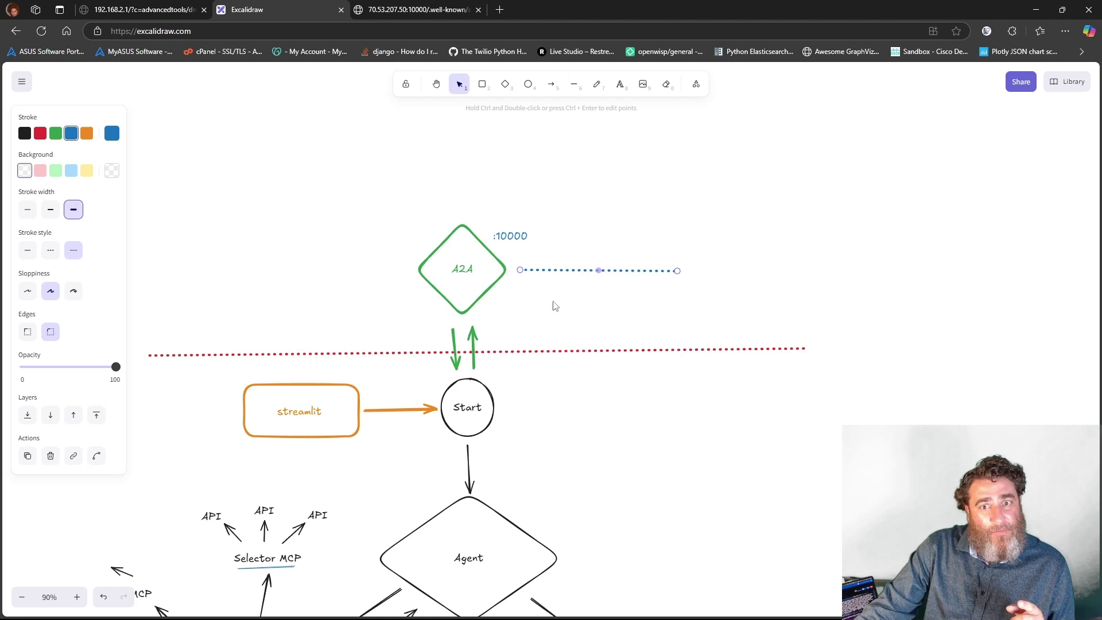
click(506, 85)
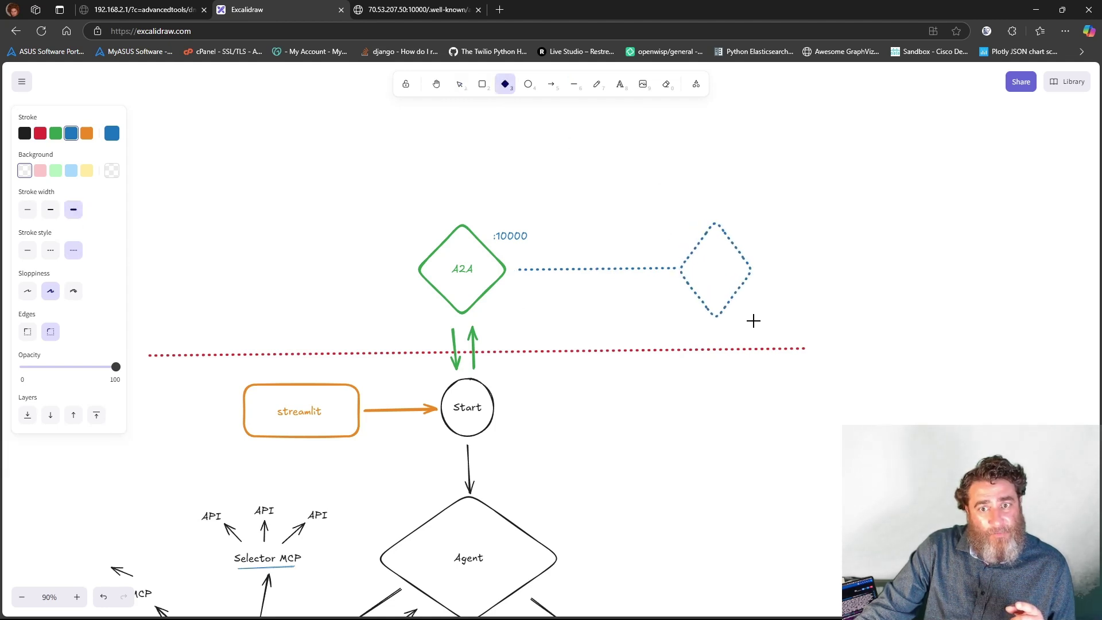
drag(731, 283, 765, 324)
click(620, 84)
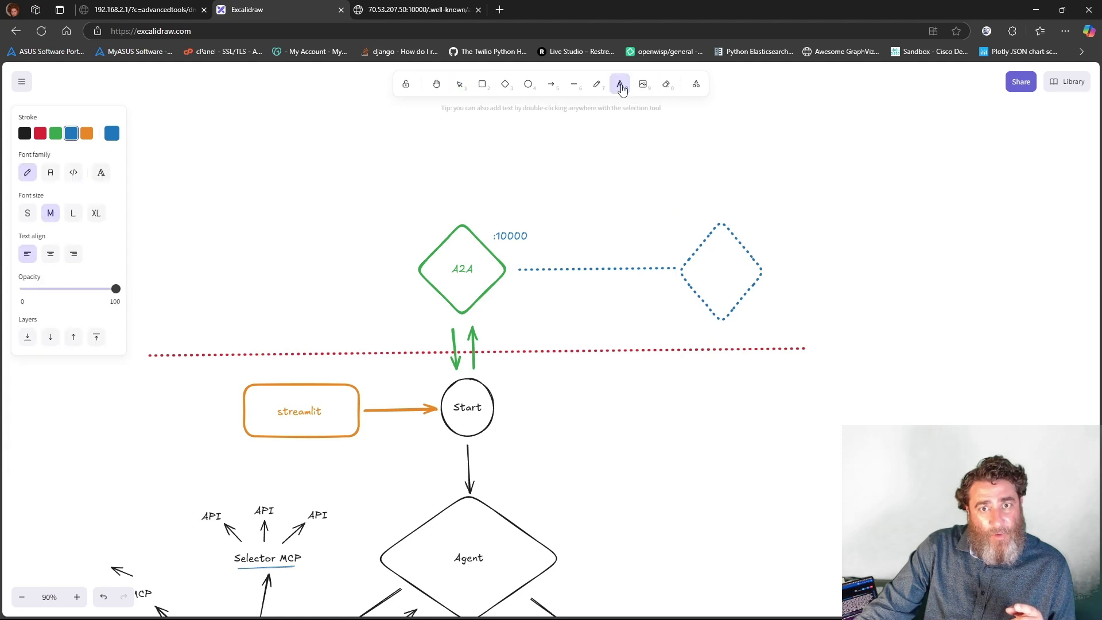
click(713, 271)
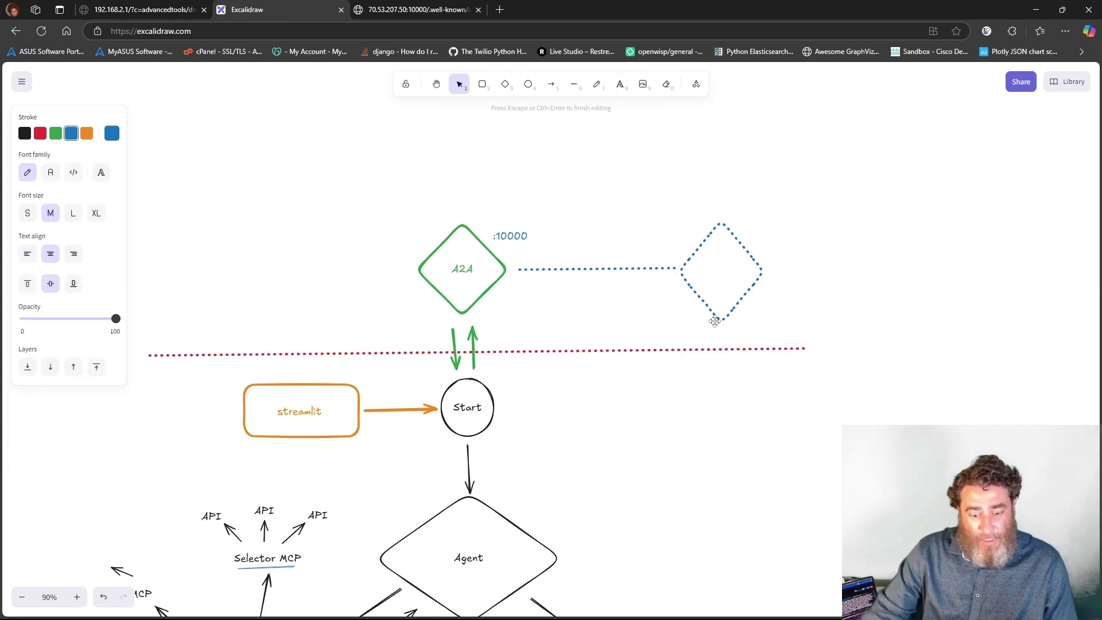
text(A2A)
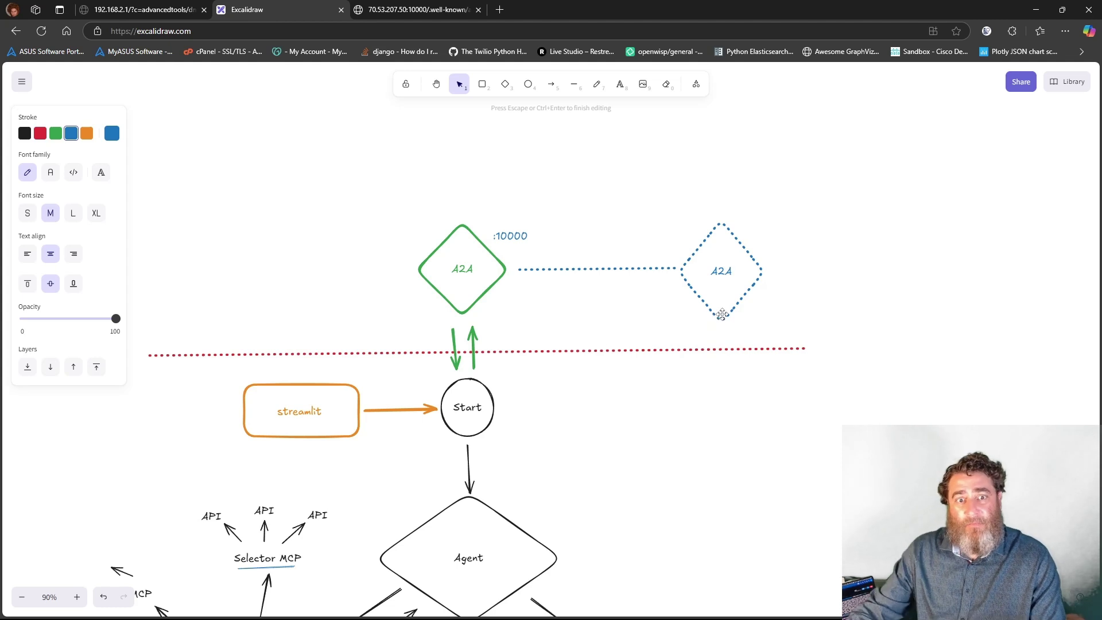
Draw a dotted arrow down from the new diamond to a second, empty dotted diamond
click(551, 85)
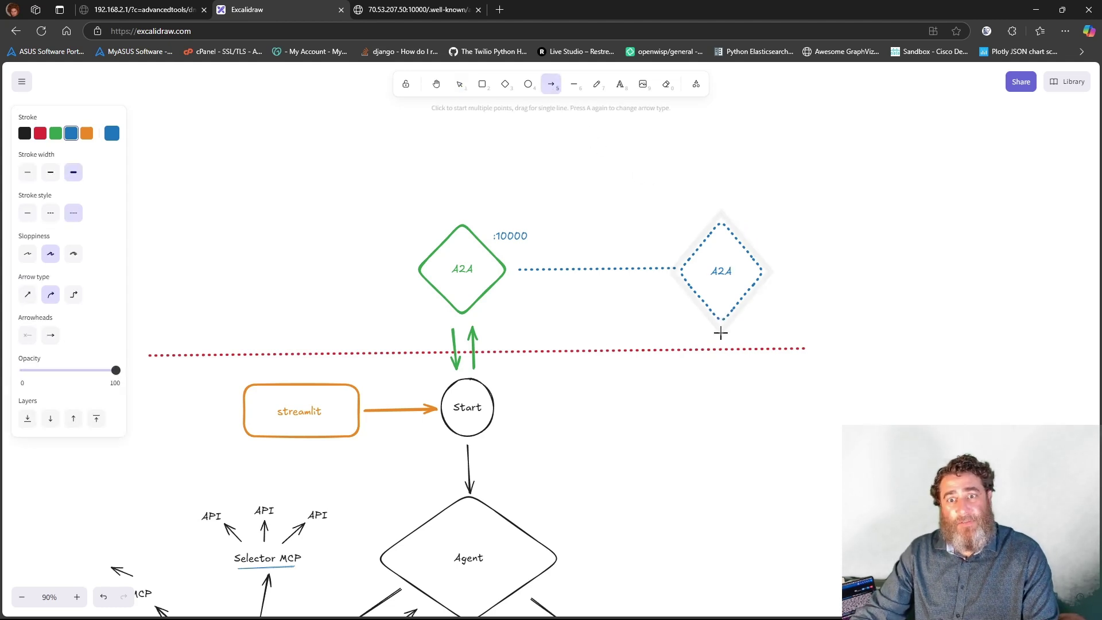
drag(720, 333, 723, 395)
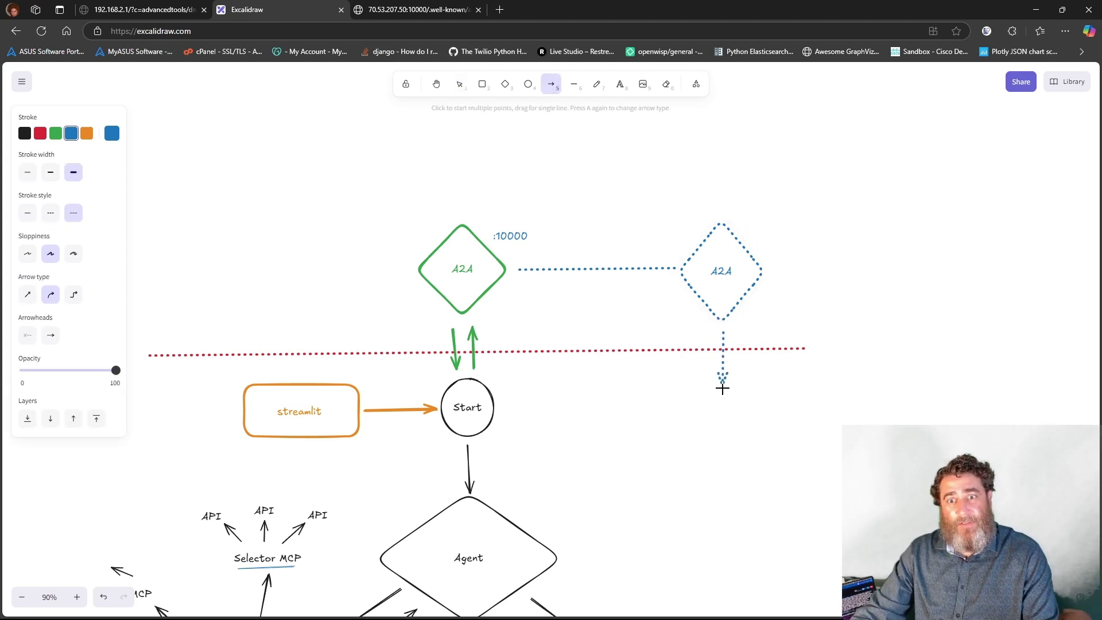
click(503, 84)
drag(744, 464, 762, 502)
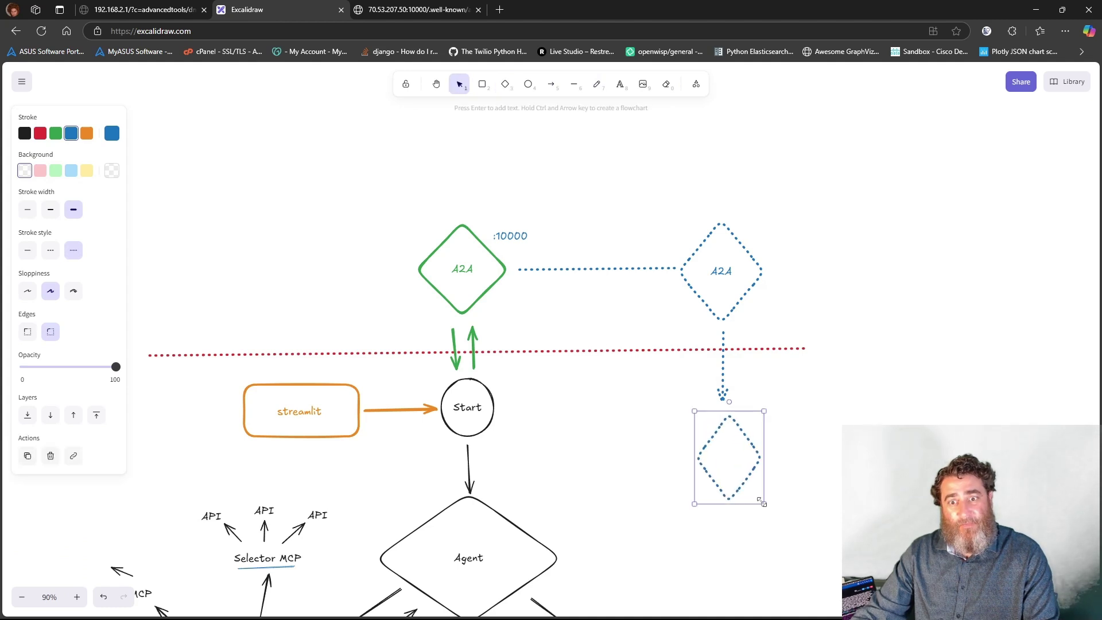
drag(701, 461, 692, 460)
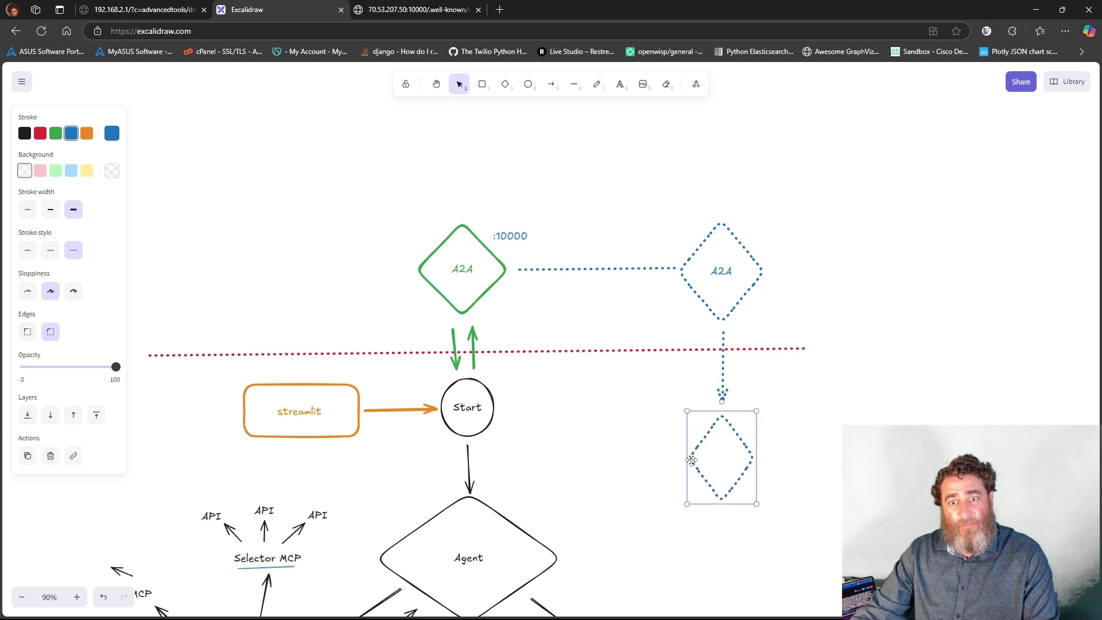
click(605, 171)
click(570, 84)
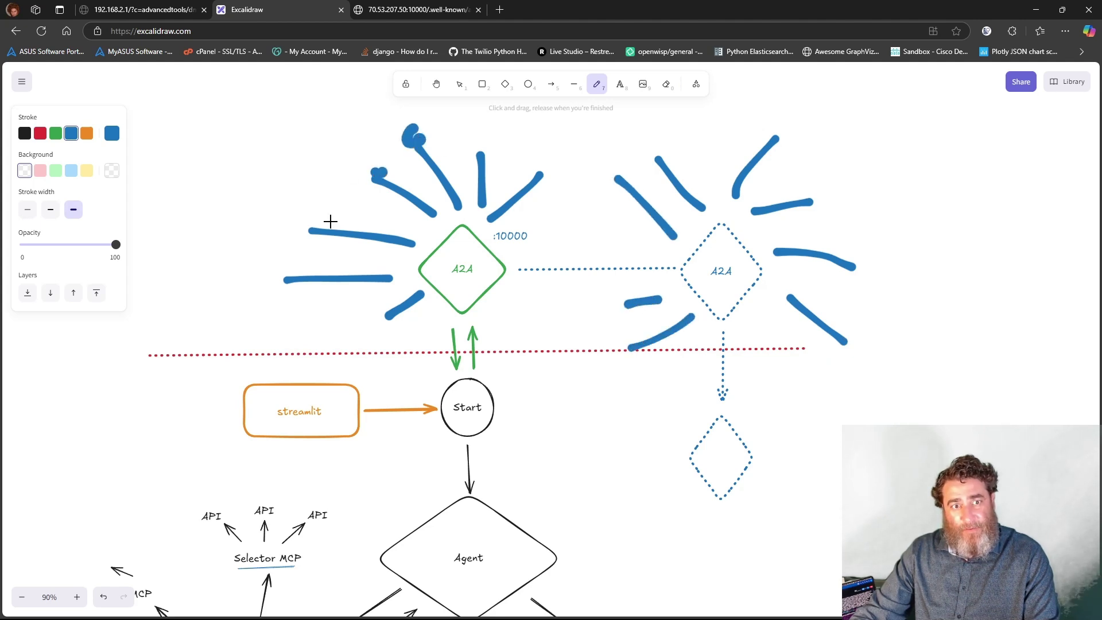
Add a small dotted diamond left of the A2A node with a dotted arrow pointing up-left
click(505, 84)
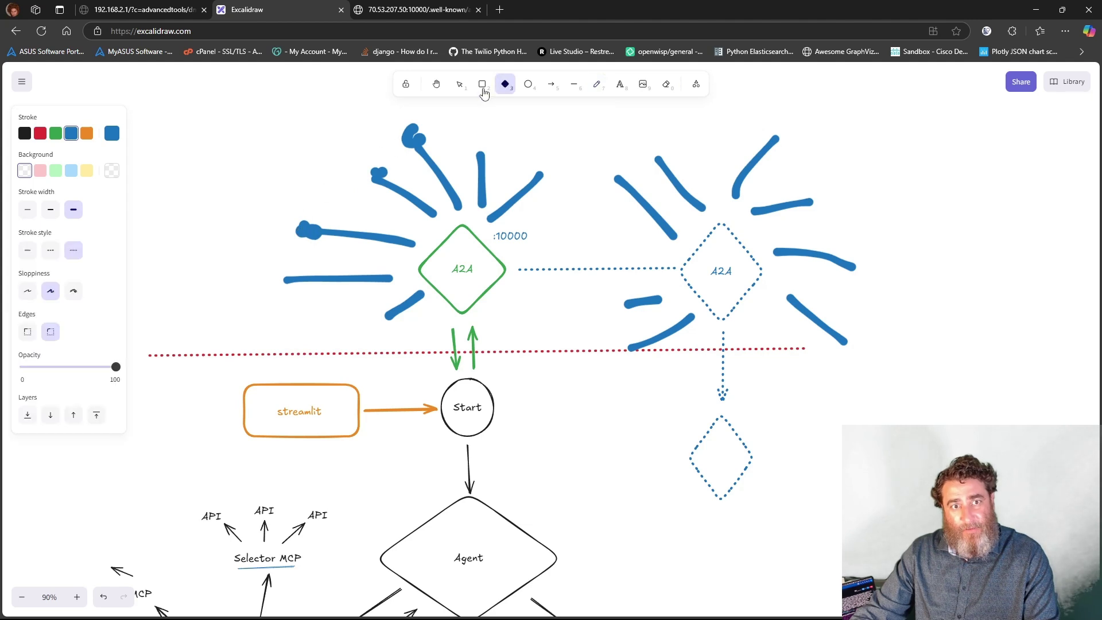
drag(296, 239, 297, 248)
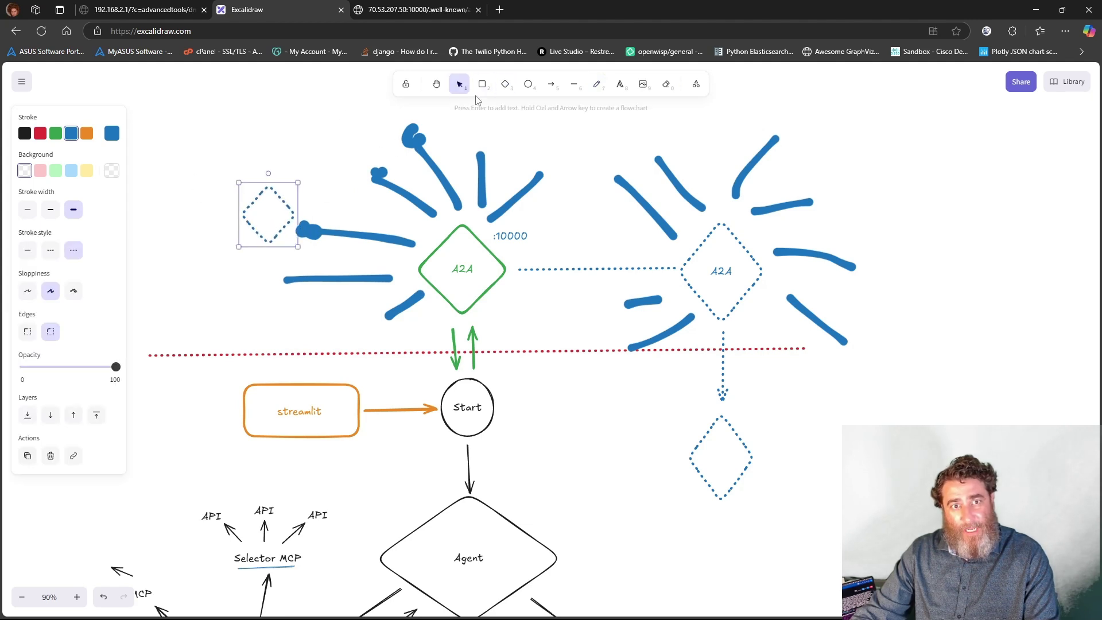
click(549, 84)
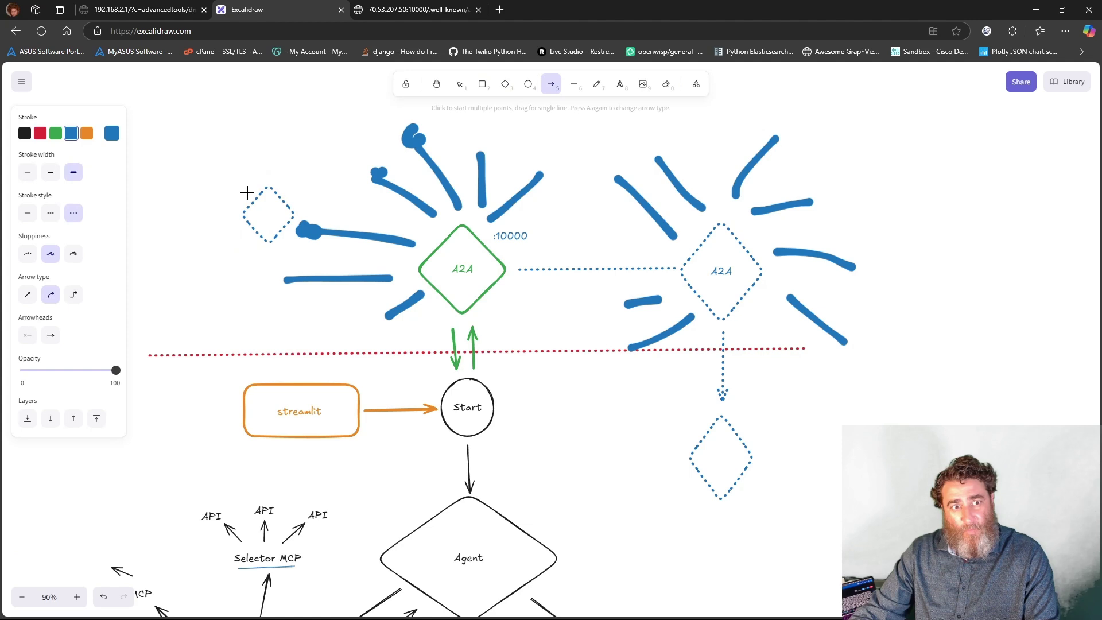
drag(246, 193, 190, 189)
click(484, 84)
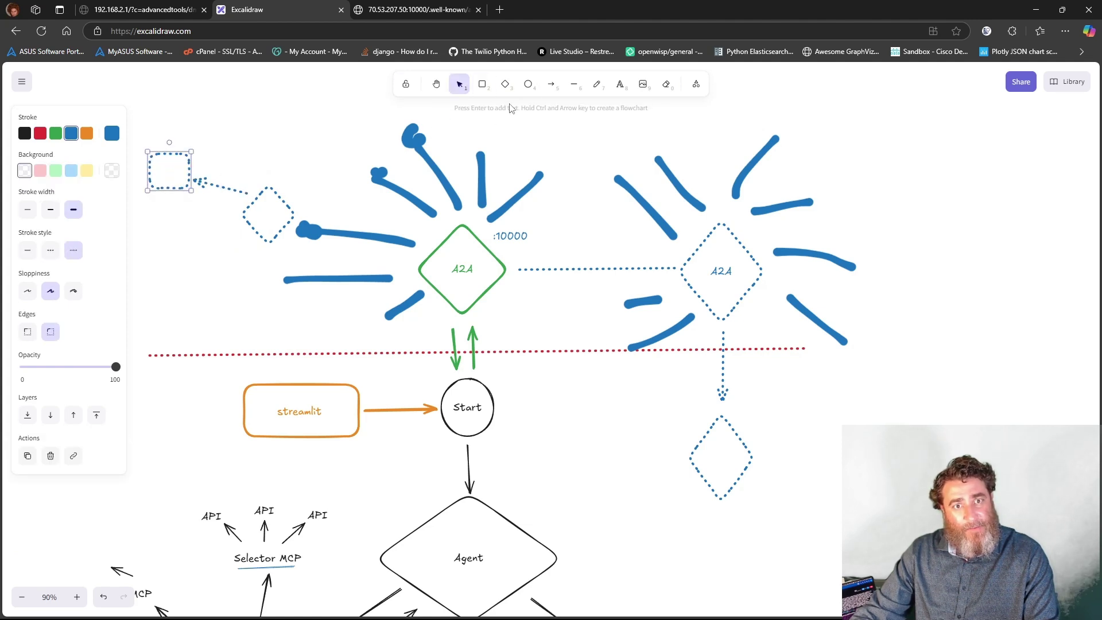
click(595, 84)
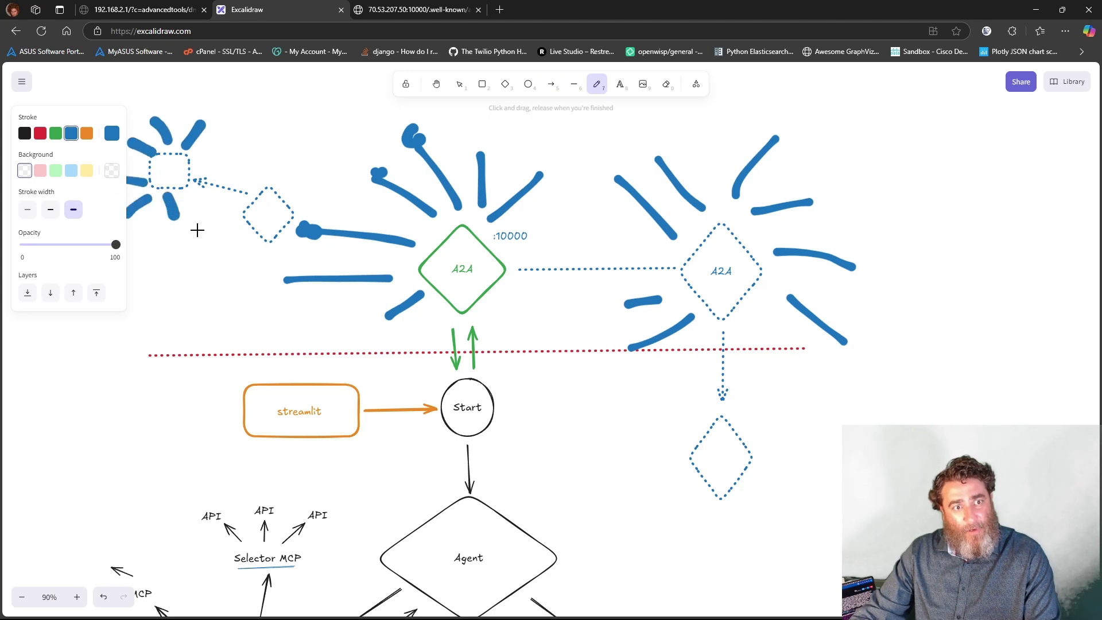
scroll(407, 211, down, 1)
scroll(408, 211, down, 4)
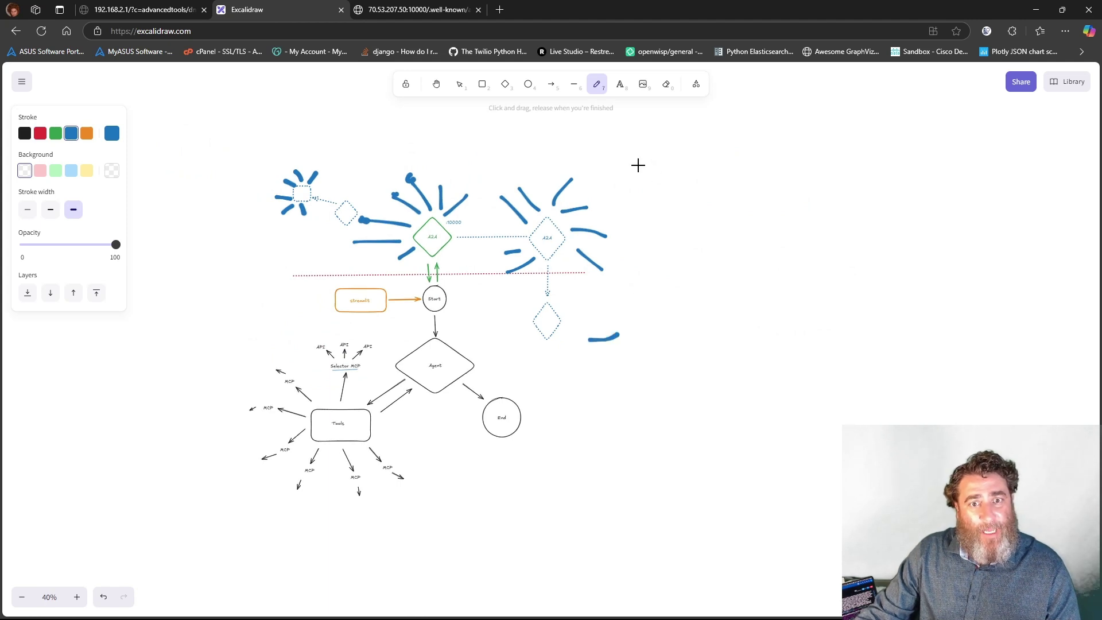
Loop blue freehand around the whole diagram, then begin saving the scene to the Desktop
drag(631, 162, 581, 145)
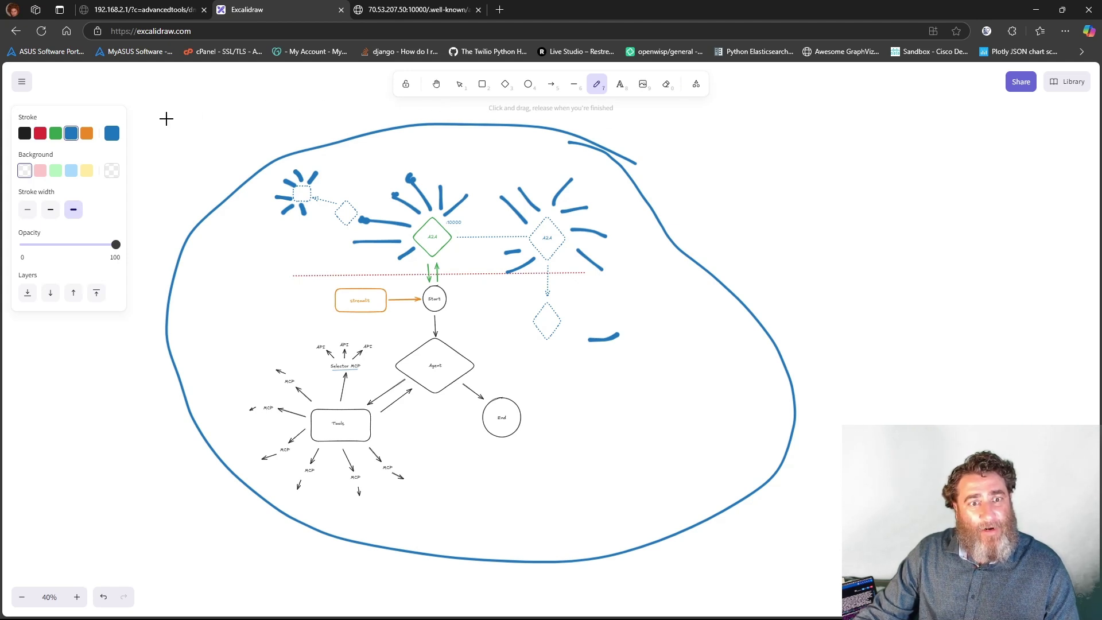
click(24, 83)
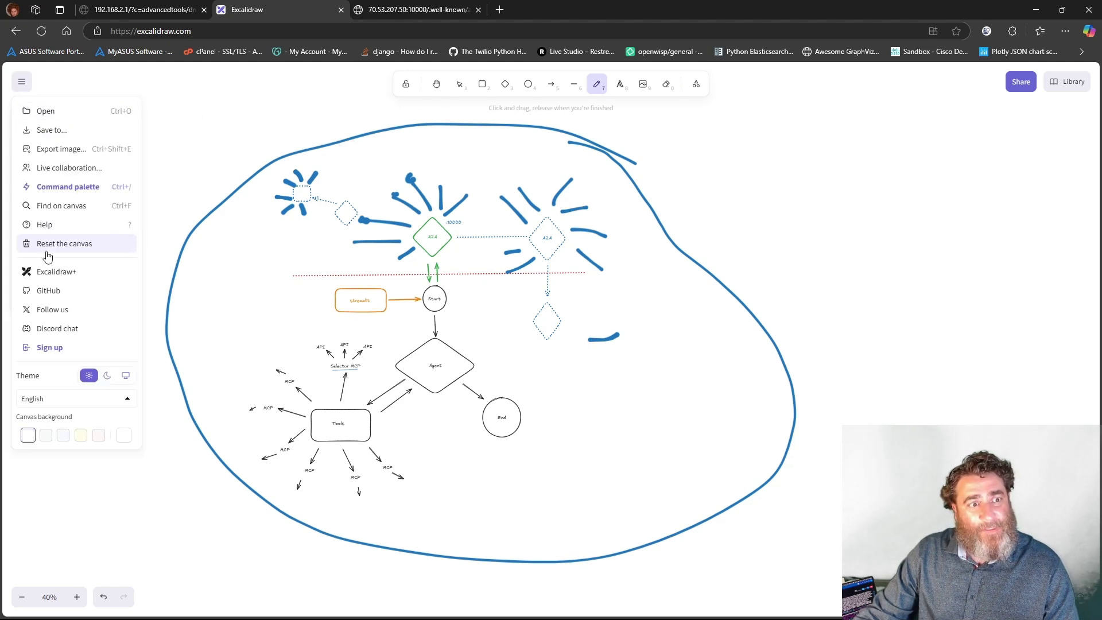
click(62, 131)
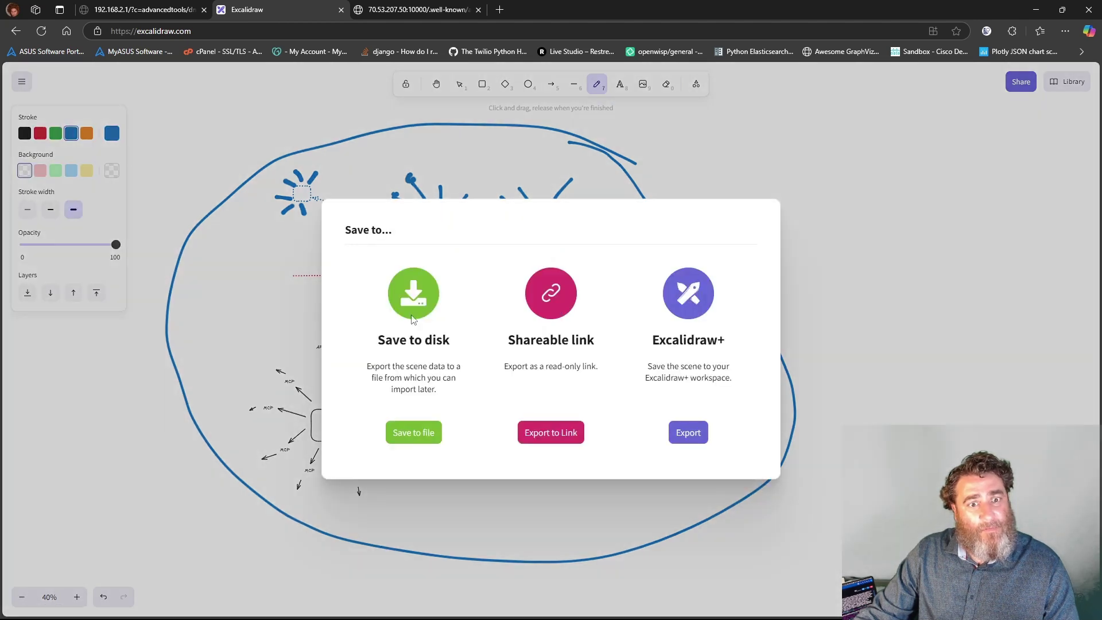
click(414, 433)
click(48, 113)
Cancel the Excalidraw file save, try the Excalidraw+ export, and close its sign-in page
click(145, 242)
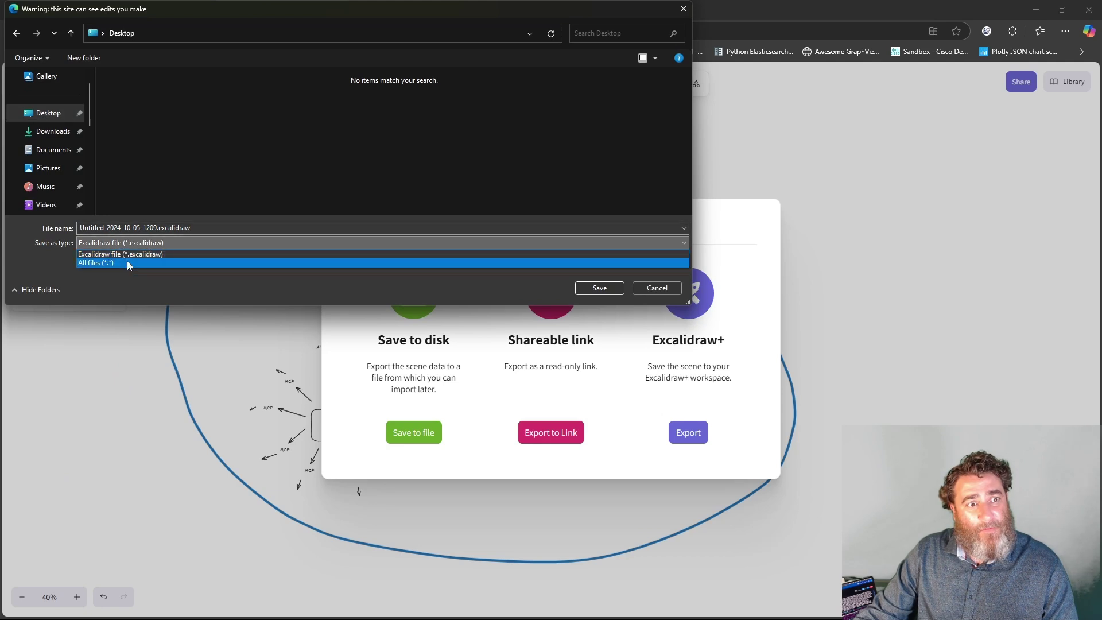
click(519, 371)
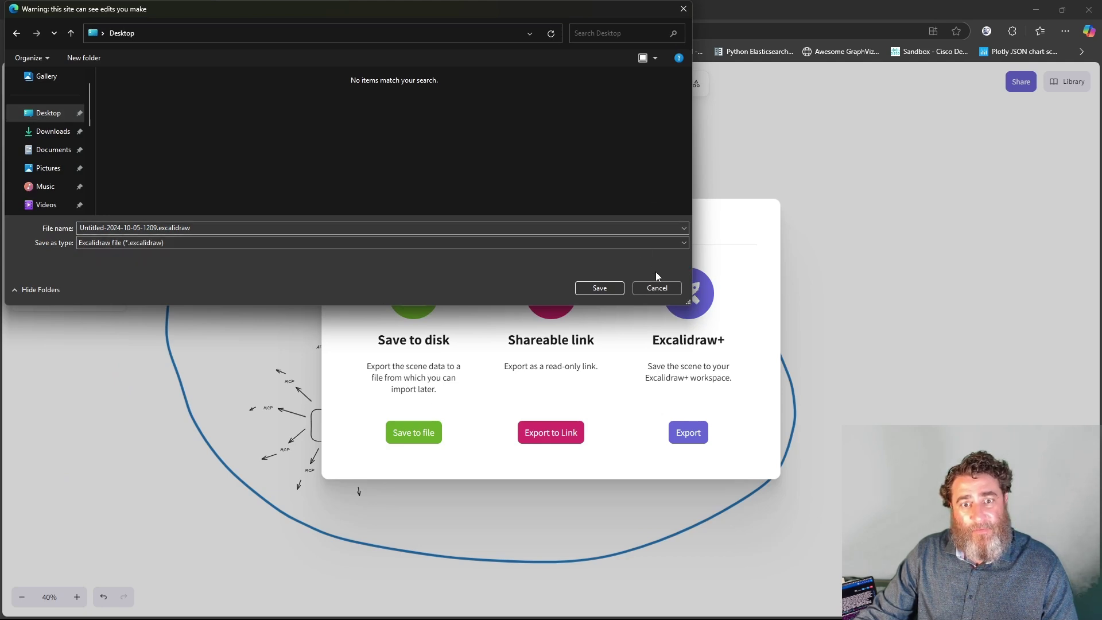
click(657, 287)
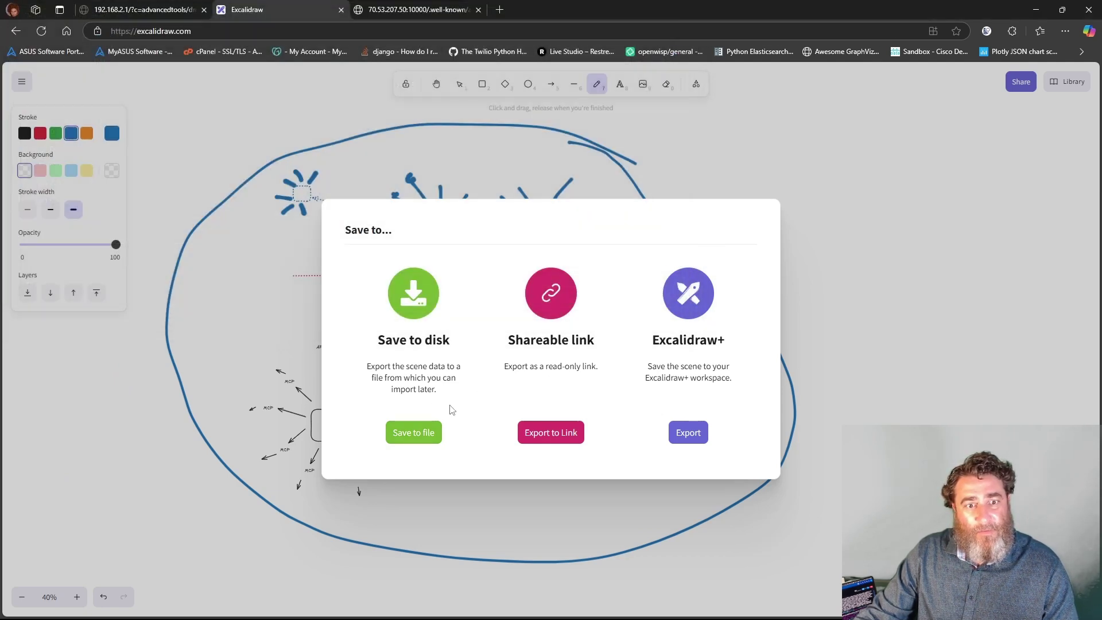
click(696, 437)
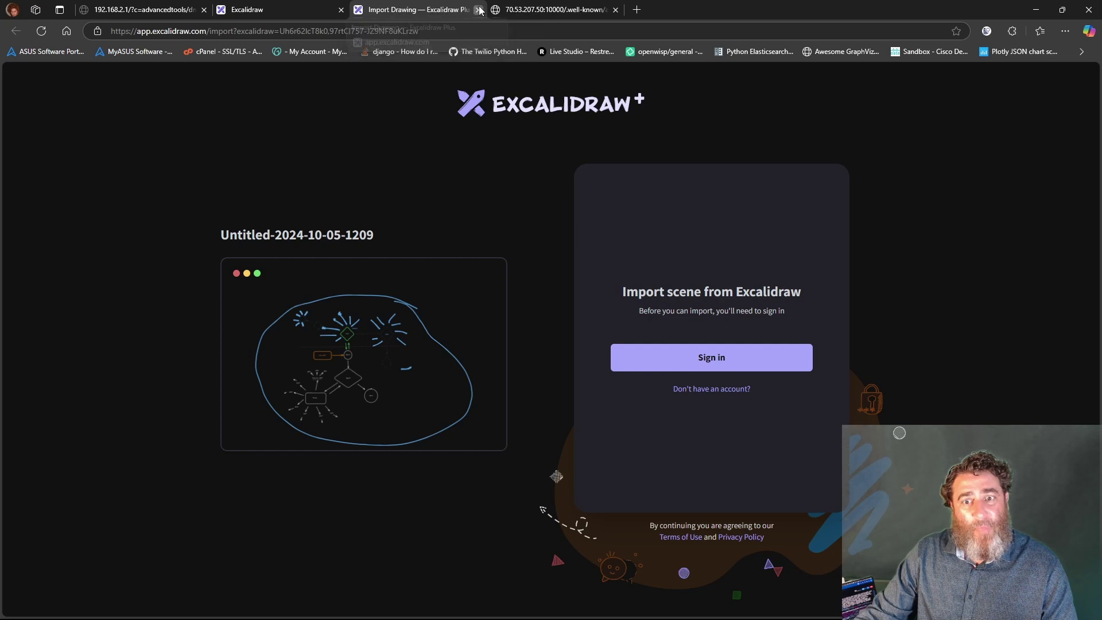
click(480, 10)
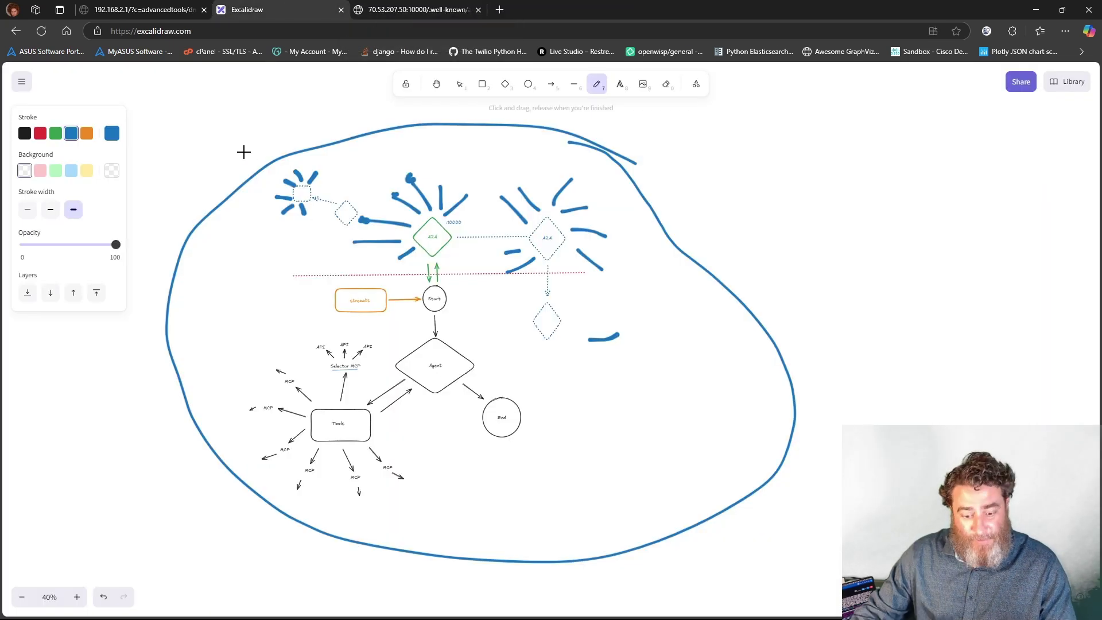
Snip the diagram region spanning from the A2A node down to Agent
key(super+r)
key(Escape)
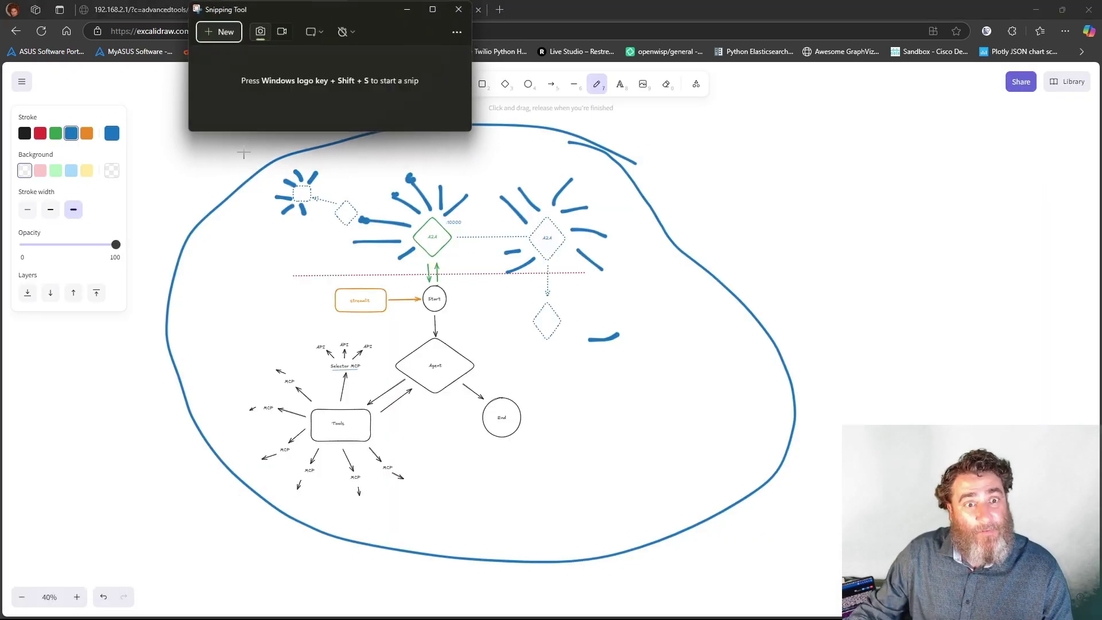
click(221, 81)
drag(156, 123, 757, 569)
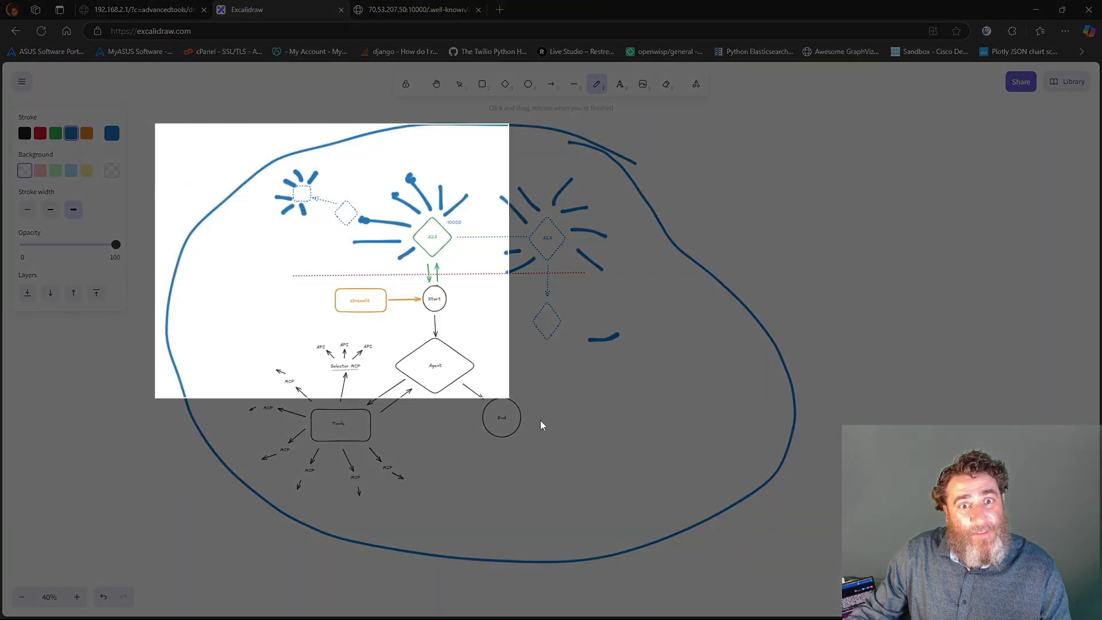